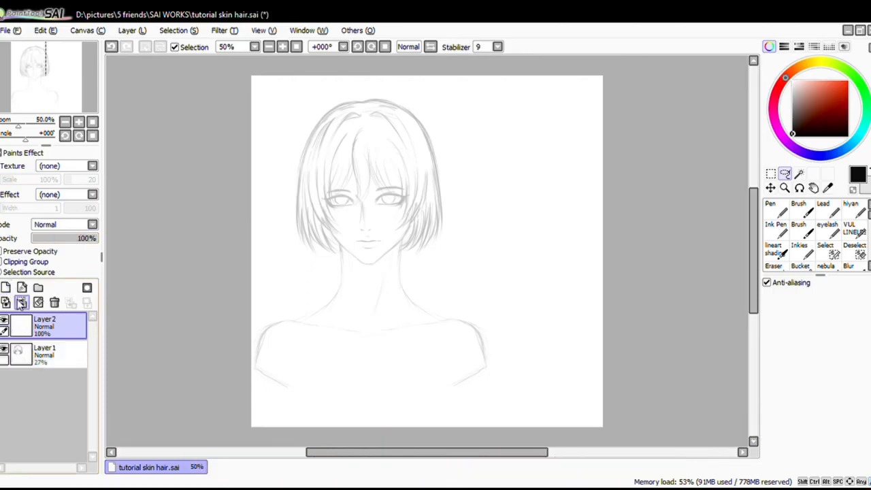
# Step: Move the empty Layer2 beneath the sketch layer and keep it as the active layer for colouring
pyautogui.moveTo(41, 323); pyautogui.dragTo(47, 381)
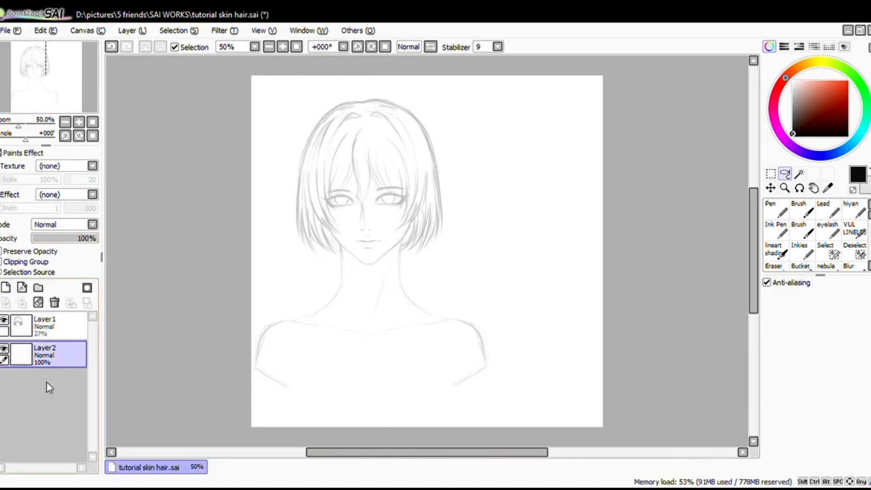
pyautogui.keyDown('ctrl'); pyautogui.click(56, 338); pyautogui.keyUp('ctrl')
pyautogui.keyDown('ctrl'); pyautogui.click(58, 339); pyautogui.keyUp('ctrl')
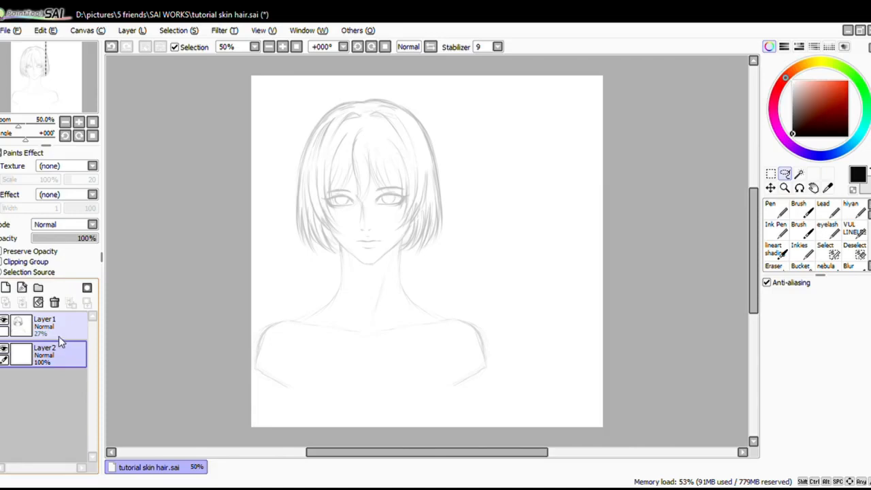
pyautogui.keyDown('ctrl'); pyautogui.click(58, 335); pyautogui.keyUp('ctrl')
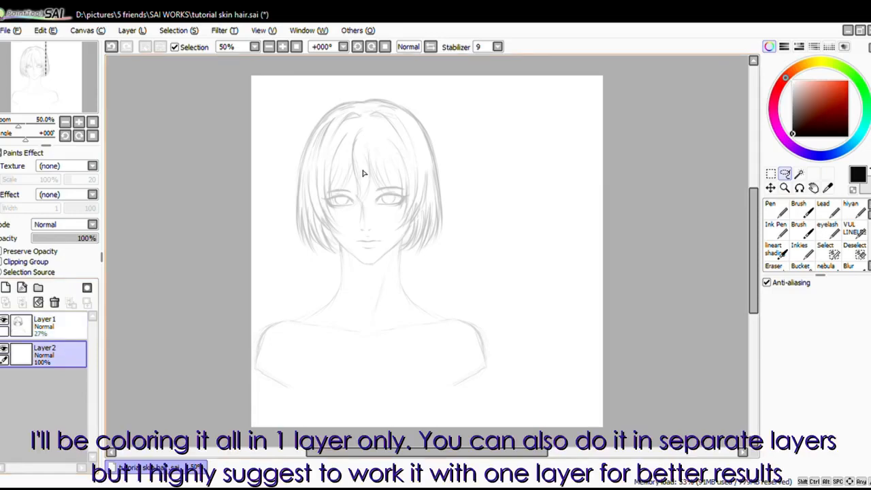
# Step: Paint a first light pink base strand over the left fringe with a size 40 brush
pyautogui.press('b')
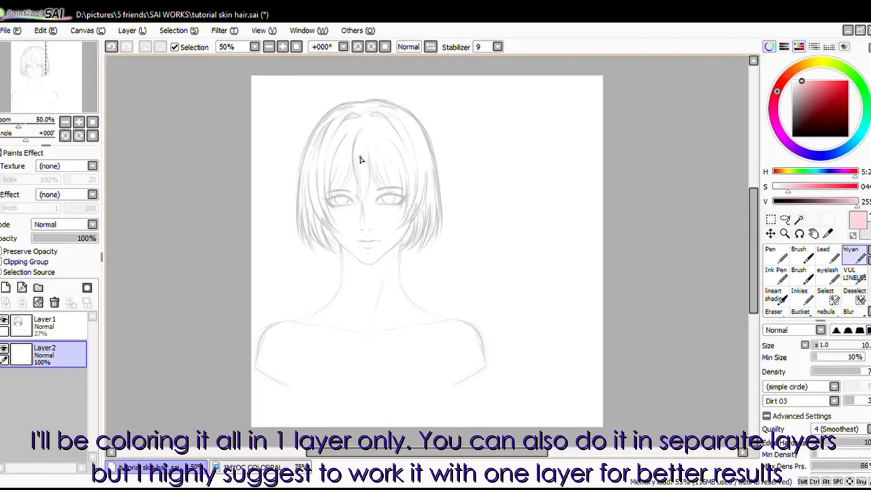
pyautogui.press('c')
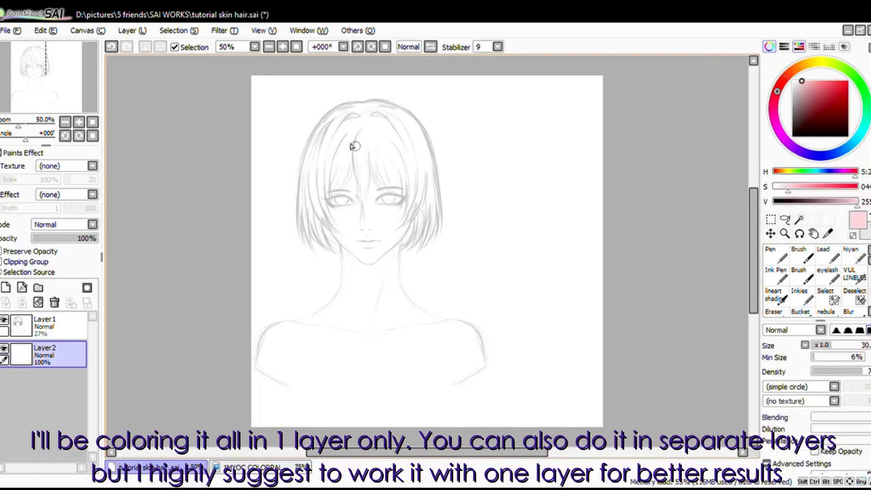
pyautogui.moveTo(351, 146); pyautogui.dragTo(370, 154)
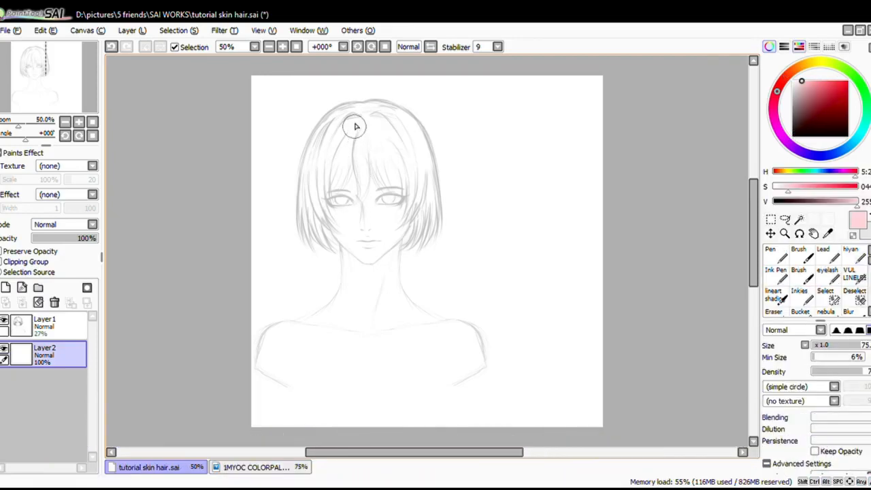
pyautogui.scroll(2, 354, 126)
pyautogui.press('[')
pyautogui.press('[')
pyautogui.press('[')
pyautogui.press('[')
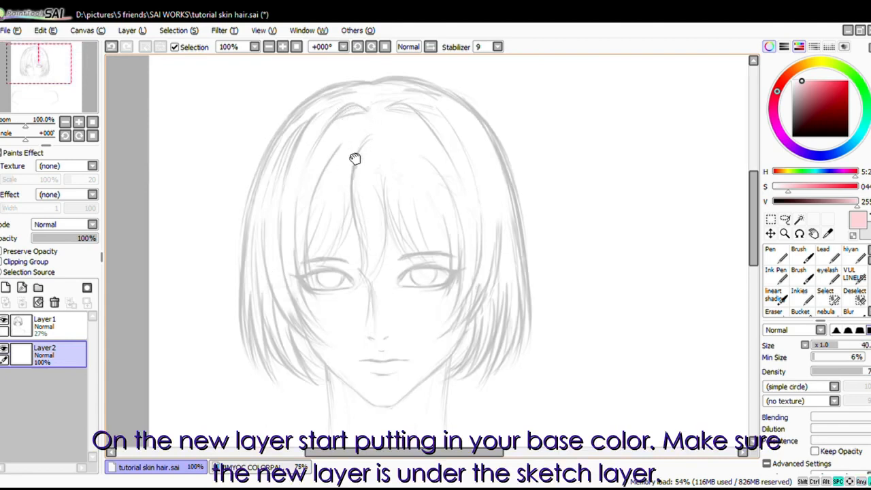
pyautogui.moveTo(354, 159); pyautogui.dragTo(369, 162)
pyautogui.moveTo(379, 121)
pyautogui.mouseDown()
pyautogui.moveTo(344, 191)
pyautogui.moveTo(360, 160)
pyautogui.moveTo(373, 155)
pyautogui.moveTo(341, 230)
pyautogui.mouseUp()
# Step: Add a new layer beneath Layer2 and fill it with grey as a backdrop
pyautogui.click(7, 289)
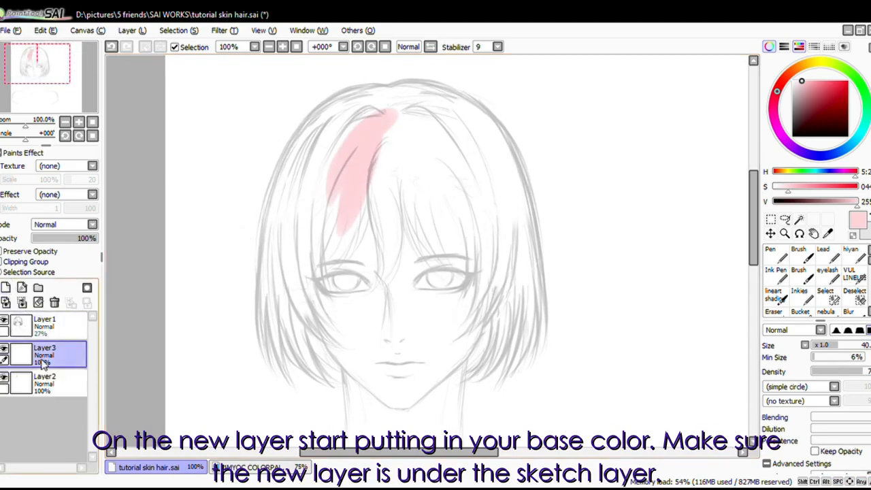
pyautogui.moveTo(54, 355); pyautogui.dragTo(64, 392)
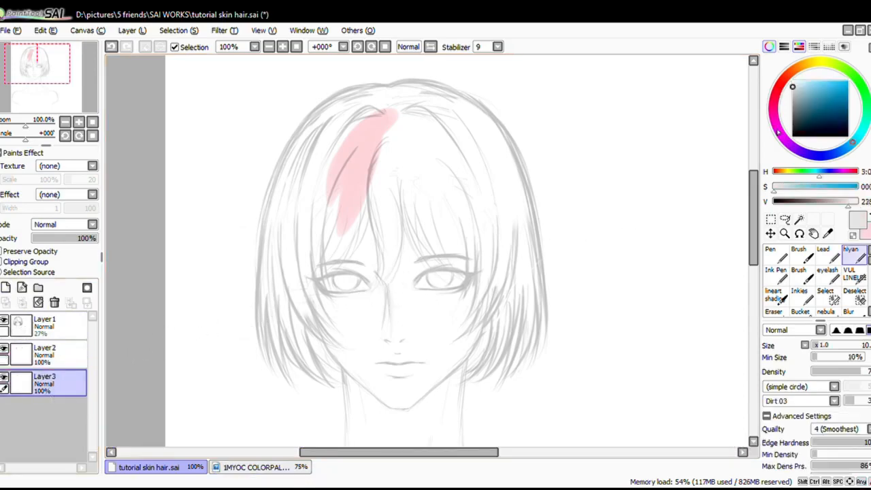
pyautogui.hotkey('ctrl', 'f')
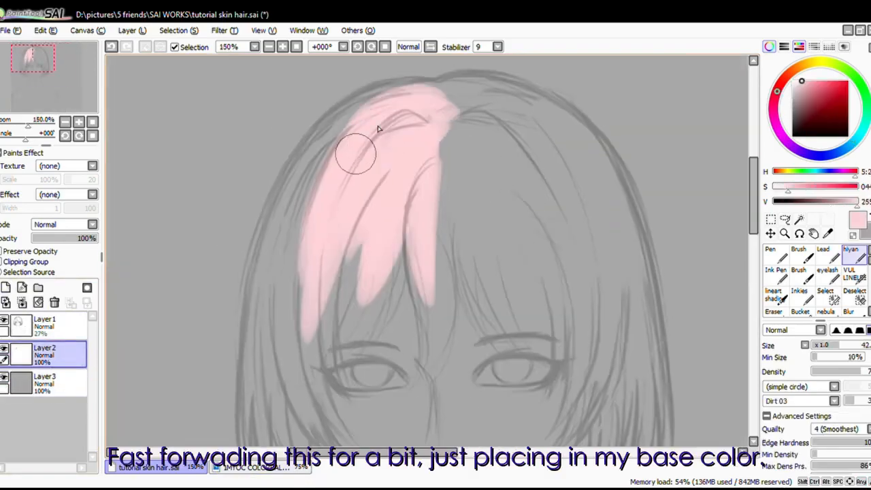
# Step: Paint the light pink base colour down the left side locks of the hair on Layer2
pyautogui.moveTo(331, 255); pyautogui.dragTo(356, 159)
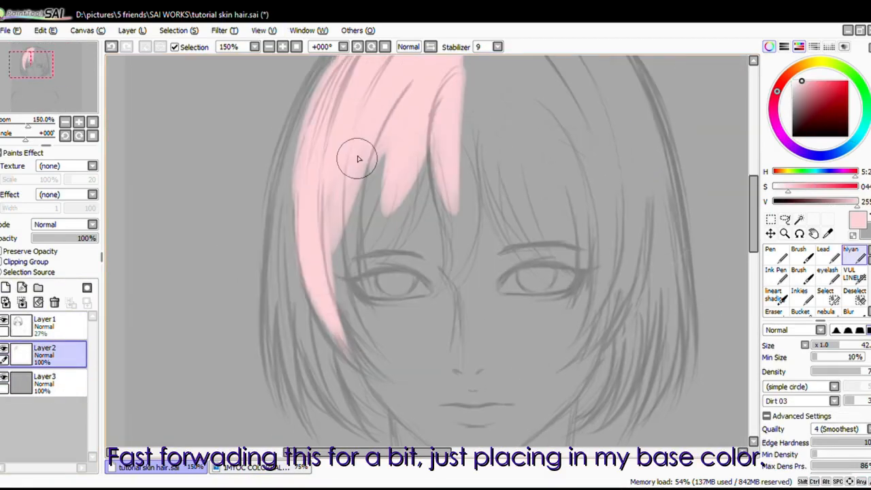
pyautogui.moveTo(355, 204)
pyautogui.mouseDown()
pyautogui.moveTo(346, 270)
pyautogui.moveTo(342, 257)
pyautogui.moveTo(354, 340)
pyautogui.mouseUp()
pyautogui.moveTo(345, 84)
pyautogui.mouseDown()
pyautogui.moveTo(374, 278)
pyautogui.moveTo(343, 167)
pyautogui.mouseUp()
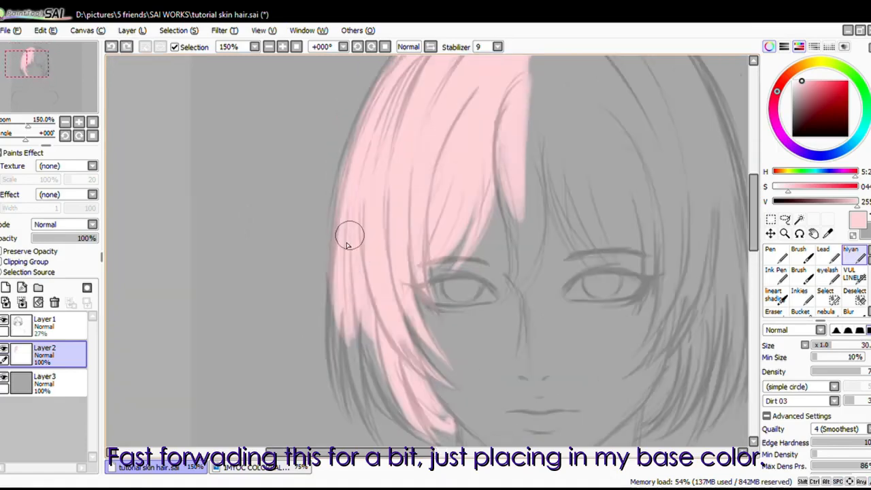
pyautogui.moveTo(348, 327)
pyautogui.mouseDown()
pyautogui.moveTo(356, 224)
pyautogui.moveTo(359, 301)
pyautogui.mouseUp()
# Step: Fill the crown, the fringe and the strand between the eyes with the light pink base colour
pyautogui.press('b')
pyautogui.moveTo(359, 136)
pyautogui.mouseDown()
pyautogui.moveTo(344, 350)
pyautogui.moveTo(286, 387)
pyautogui.mouseUp()
pyautogui.moveTo(398, 158); pyautogui.dragTo(521, 190)
pyautogui.moveTo(413, 294); pyautogui.dragTo(398, 186)
pyautogui.moveTo(387, 251); pyautogui.dragTo(391, 184)
pyautogui.moveTo(401, 241); pyautogui.dragTo(370, 289)
pyautogui.moveTo(412, 211)
pyautogui.mouseDown()
pyautogui.moveTo(395, 293)
pyautogui.moveTo(357, 289)
pyautogui.mouseUp()
pyautogui.moveTo(454, 239)
pyautogui.mouseDown()
pyautogui.moveTo(406, 297)
pyautogui.moveTo(404, 217)
pyautogui.mouseUp()
pyautogui.moveTo(451, 148)
pyautogui.mouseDown()
pyautogui.moveTo(487, 208)
pyautogui.moveTo(494, 129)
pyautogui.mouseUp()
pyautogui.moveTo(369, 177)
pyautogui.mouseDown()
pyautogui.moveTo(371, 220)
pyautogui.moveTo(371, 154)
pyautogui.mouseUp()
pyautogui.moveTo(435, 231); pyautogui.dragTo(455, 186)
pyautogui.hotkey('ctrl', 'z')
pyautogui.moveTo(396, 223); pyautogui.dragTo(406, 270)
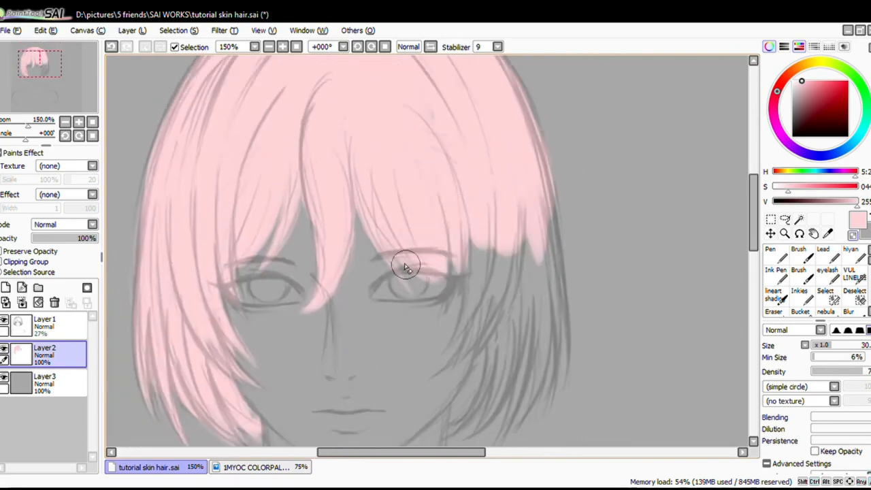
# Step: Cover the right side locks down to their tips with the light pink base colour
pyautogui.moveTo(476, 298); pyautogui.dragTo(463, 222)
pyautogui.moveTo(464, 190); pyautogui.dragTo(439, 279)
pyautogui.moveTo(474, 194); pyautogui.dragTo(441, 374)
pyautogui.moveTo(510, 251)
pyautogui.mouseDown()
pyautogui.moveTo(534, 339)
pyautogui.moveTo(494, 83)
pyautogui.mouseUp()
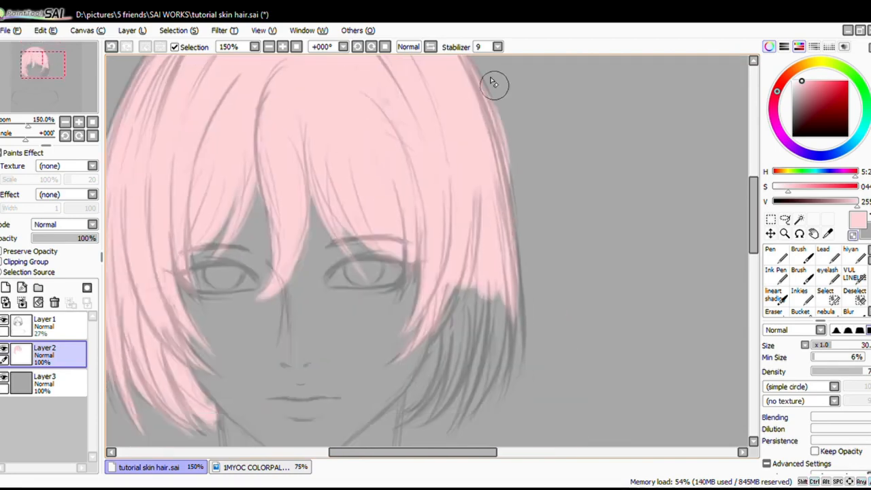
pyautogui.moveTo(494, 292); pyautogui.dragTo(469, 367)
pyautogui.moveTo(462, 316); pyautogui.dragTo(463, 196)
pyautogui.moveTo(450, 284); pyautogui.dragTo(490, 222)
pyautogui.moveTo(502, 282); pyautogui.dragTo(542, 206)
# Step: Check the hair base without the grey backdrop, show the grey layer again and save the drawing
pyautogui.scroll(-4, 491, 281)
pyautogui.scroll(2, 491, 281)
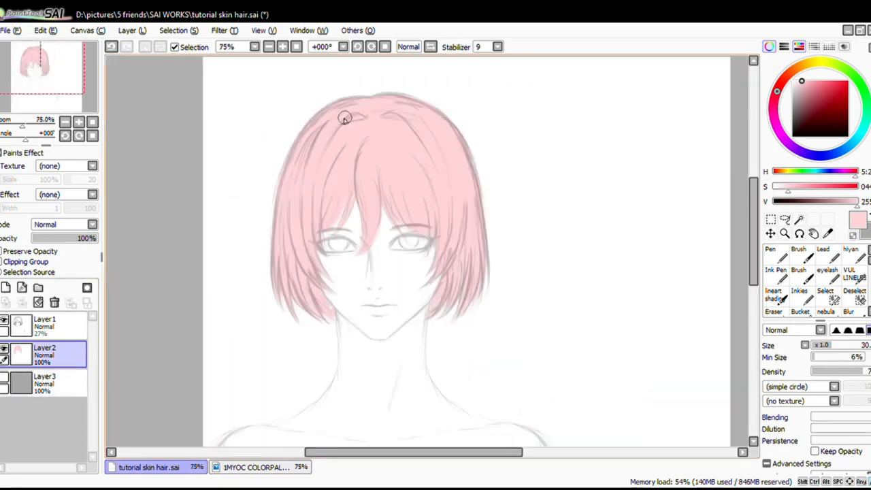
pyautogui.scroll(1, 377, 258)
pyautogui.moveTo(401, 81); pyautogui.dragTo(441, 200)
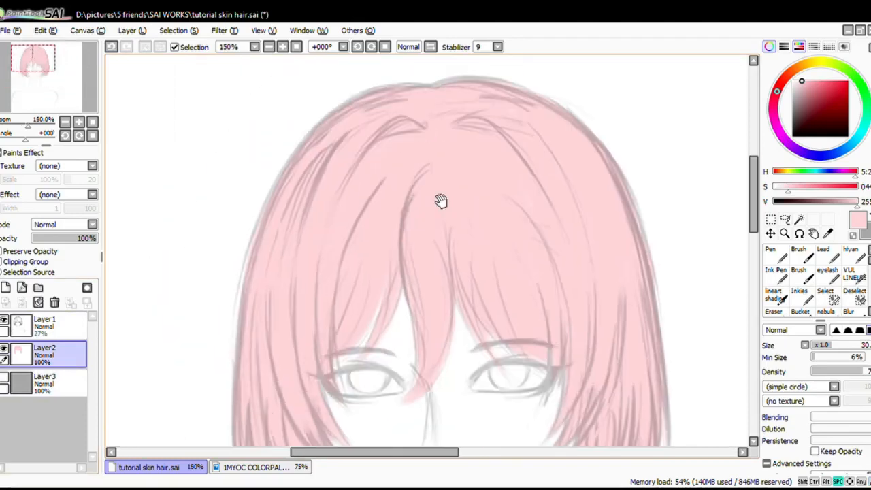
pyautogui.click(4, 377)
pyautogui.scroll(-1, 527, 182)
pyautogui.moveTo(534, 317); pyautogui.dragTo(490, 229)
pyautogui.hotkey('ctrl', 's')
# Step: Preserve Layer2's opacity and fill the hair with a slightly deeper pink
pyautogui.press('x')
pyautogui.rightClick(490, 205)
pyautogui.click(3, 251)
pyautogui.hotkey('ctrl', 'f')
pyautogui.hotkey('ctrl', 'z')
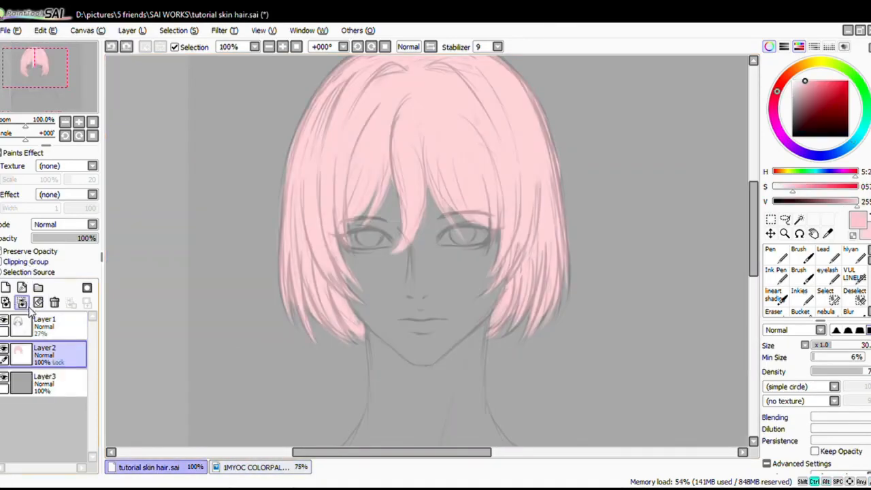
pyautogui.hotkey('ctrl', 'f')
pyautogui.moveTo(407, 206); pyautogui.dragTo(392, 243)
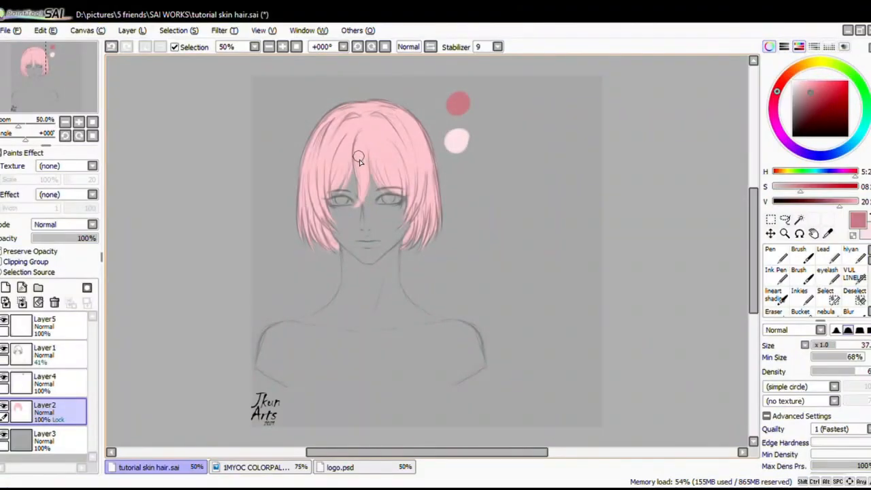
# Step: Shade the fringe above both eyes with soft strokes of the dark pink
pyautogui.moveTo(373, 170)
pyautogui.mouseDown()
pyautogui.moveTo(389, 177)
pyautogui.moveTo(368, 205)
pyautogui.moveTo(334, 204)
pyautogui.moveTo(370, 227)
pyautogui.moveTo(428, 196)
pyautogui.moveTo(417, 177)
pyautogui.moveTo(377, 175)
pyautogui.moveTo(365, 237)
pyautogui.moveTo(344, 195)
pyautogui.moveTo(337, 230)
pyautogui.mouseUp()
pyautogui.scroll(1, 348, 180)
pyautogui.moveTo(416, 207)
pyautogui.mouseDown()
pyautogui.moveTo(439, 247)
pyautogui.moveTo(434, 191)
pyautogui.moveTo(431, 216)
pyautogui.mouseUp()
pyautogui.moveTo(367, 203)
pyautogui.mouseDown()
pyautogui.moveTo(345, 183)
pyautogui.moveTo(338, 253)
pyautogui.moveTo(398, 203)
pyautogui.moveTo(443, 202)
pyautogui.moveTo(451, 215)
pyautogui.moveTo(411, 245)
pyautogui.mouseUp()
# Step: Reduce the brush to size 30 and shade both sides of the hair parting in dark pink
pyautogui.press('x')
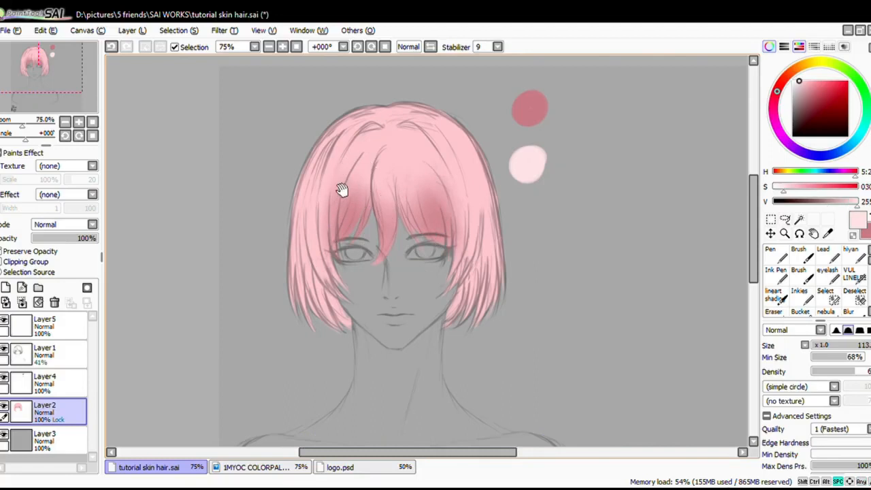
pyautogui.moveTo(341, 190); pyautogui.dragTo(348, 196)
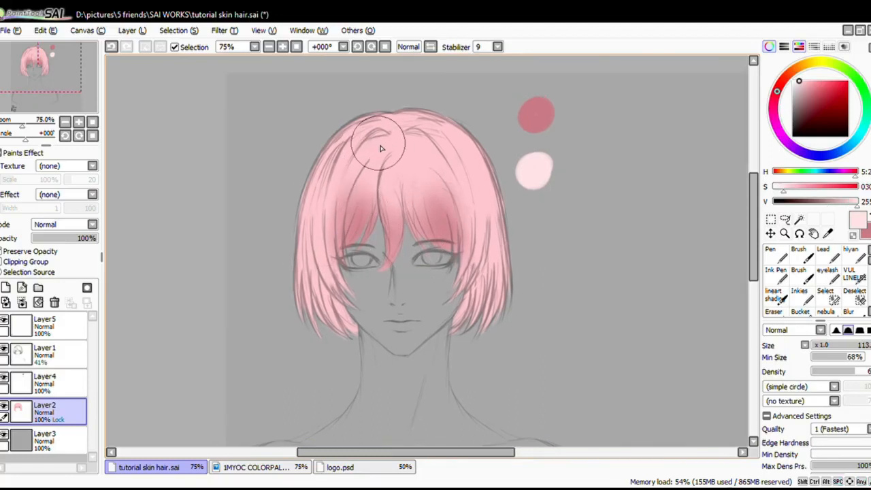
pyautogui.press('x')
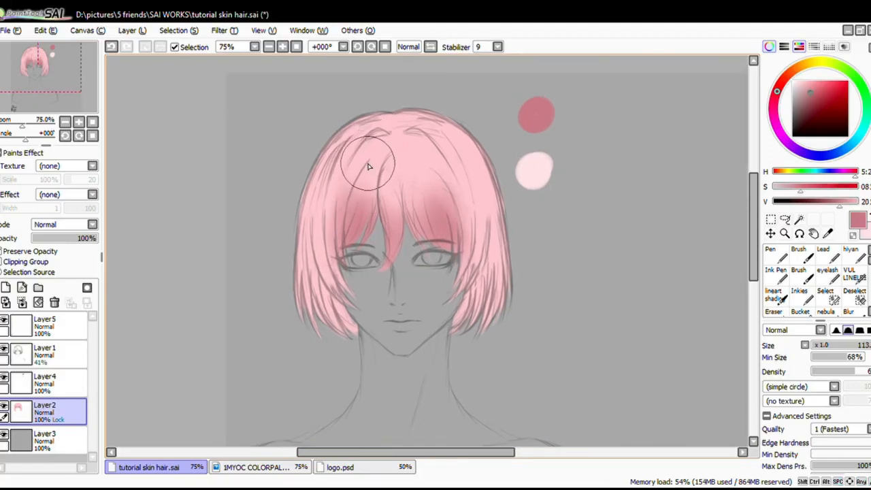
pyautogui.press('[')
pyautogui.press('[')
pyautogui.press('[')
pyautogui.press('[')
pyautogui.press('[')
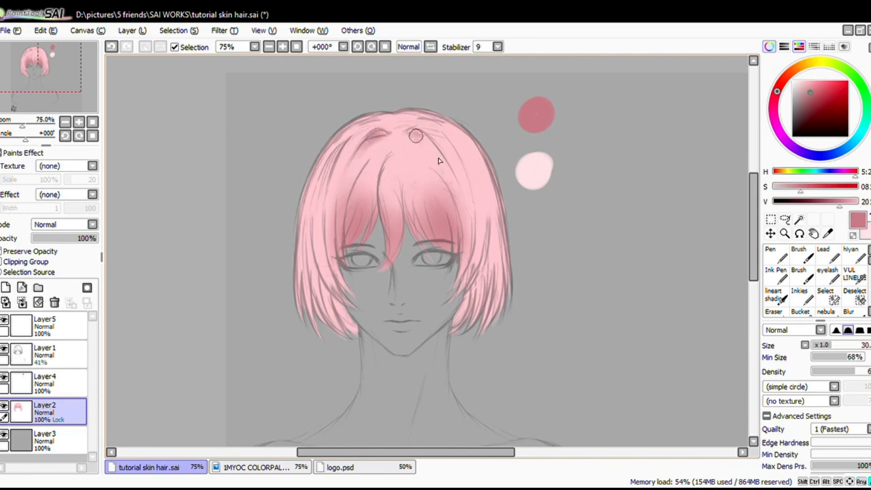
# Step: Shade the right and left side locks toward their tips with the dark pink
pyautogui.moveTo(491, 195)
pyautogui.mouseDown()
pyautogui.moveTo(495, 246)
pyautogui.moveTo(480, 292)
pyautogui.mouseUp()
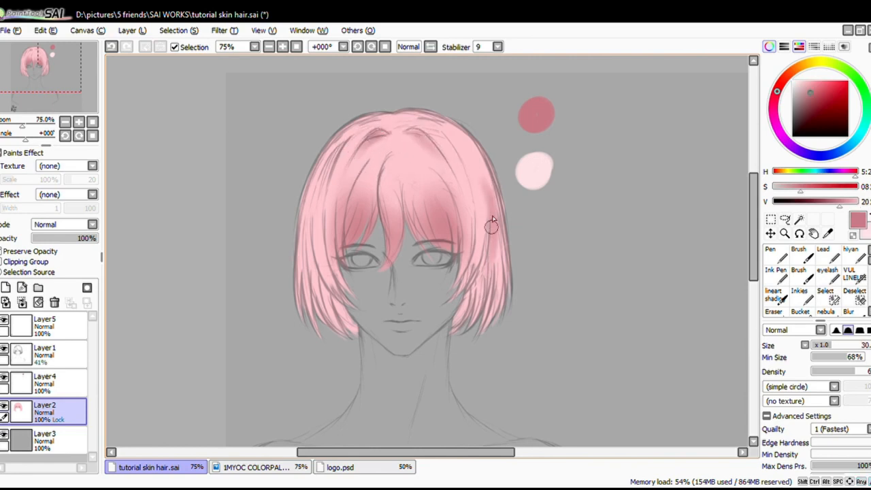
pyautogui.moveTo(502, 256)
pyautogui.mouseDown()
pyautogui.moveTo(534, 286)
pyautogui.moveTo(501, 286)
pyautogui.mouseUp()
pyautogui.moveTo(499, 225); pyautogui.dragTo(478, 292)
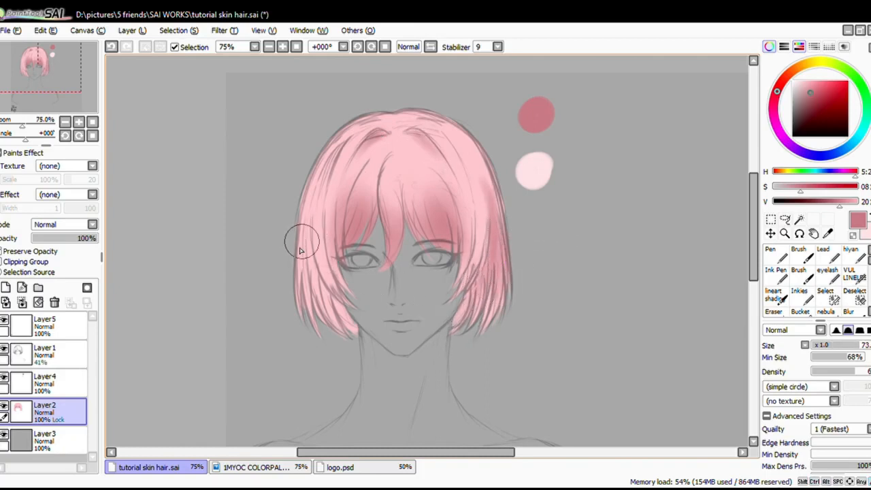
pyautogui.moveTo(304, 271)
pyautogui.mouseDown()
pyautogui.moveTo(314, 314)
pyautogui.moveTo(344, 330)
pyautogui.mouseUp()
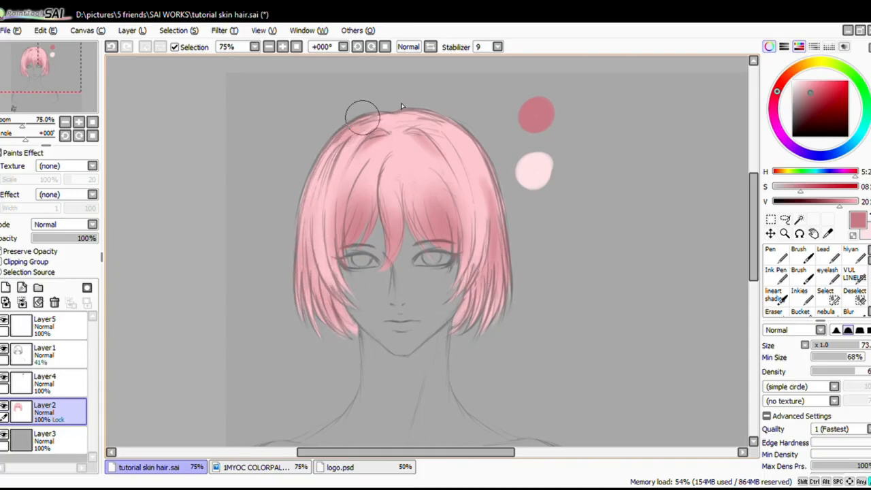
# Step: Lower the sketch layer's opacity to 29% and shade the outer left edge of the hair on Layer2
pyautogui.click(60, 360)
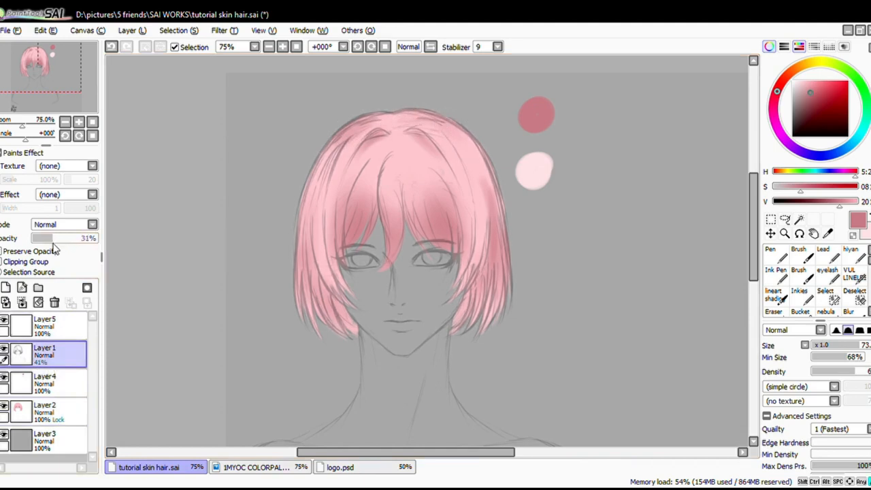
pyautogui.moveTo(53, 244); pyautogui.dragTo(51, 244)
pyautogui.click(58, 411)
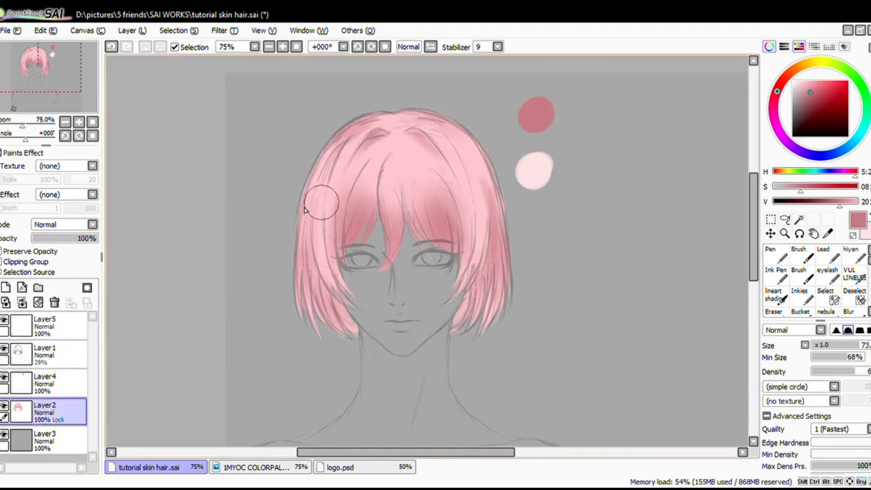
pyautogui.moveTo(312, 185); pyautogui.dragTo(306, 225)
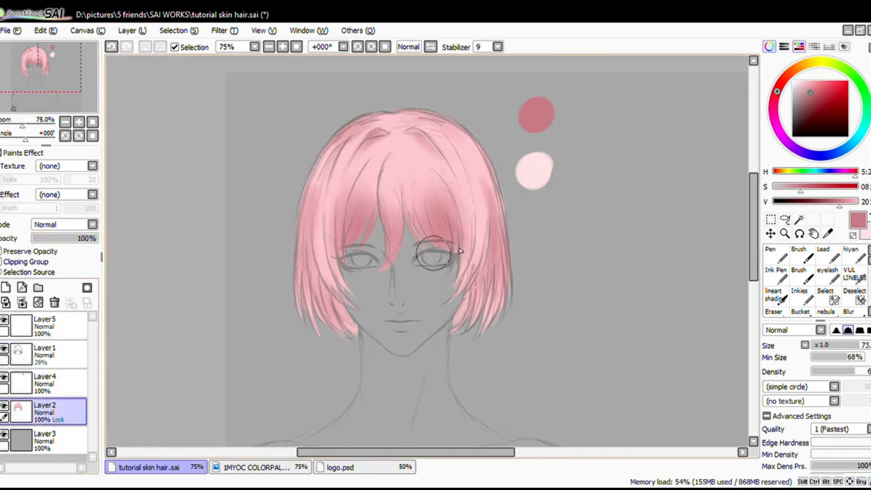
# Step: Brush pale pink highlights over the upper right side of the hair and the middle of the fringe
pyautogui.press('x')
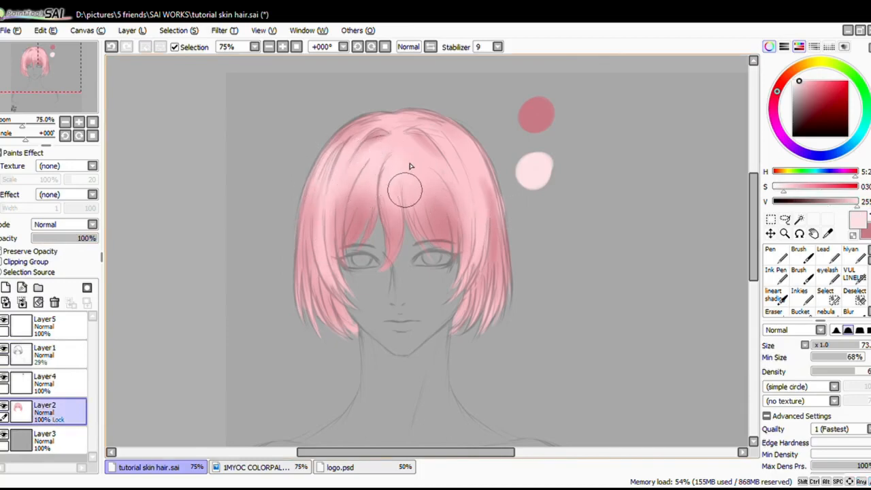
pyautogui.moveTo(459, 136); pyautogui.dragTo(494, 196)
pyautogui.moveTo(477, 158); pyautogui.dragTo(493, 206)
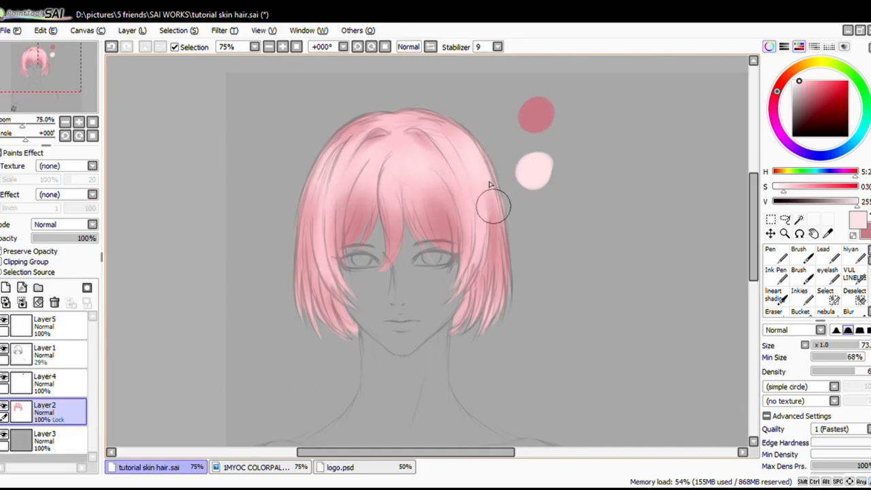
pyautogui.moveTo(421, 187); pyautogui.dragTo(451, 219)
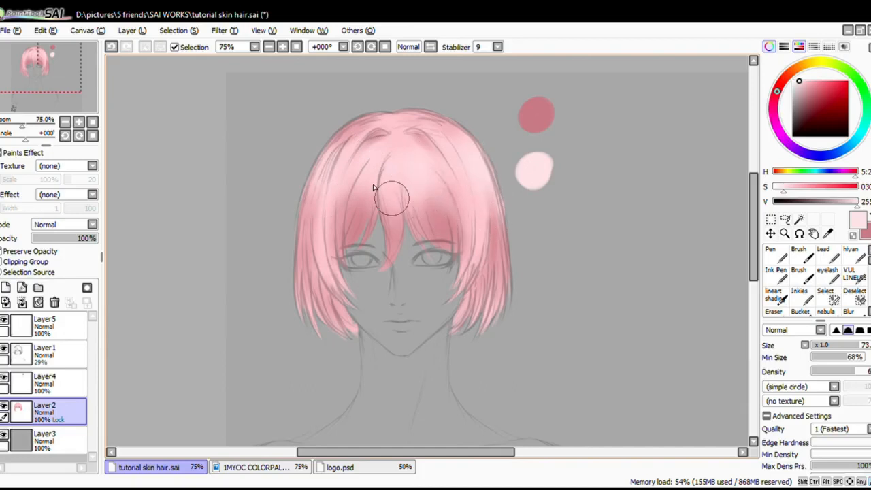
# Step: Darken the lower inner hair tips near the neck and the parting at the crown with dark pink
pyautogui.press('x')
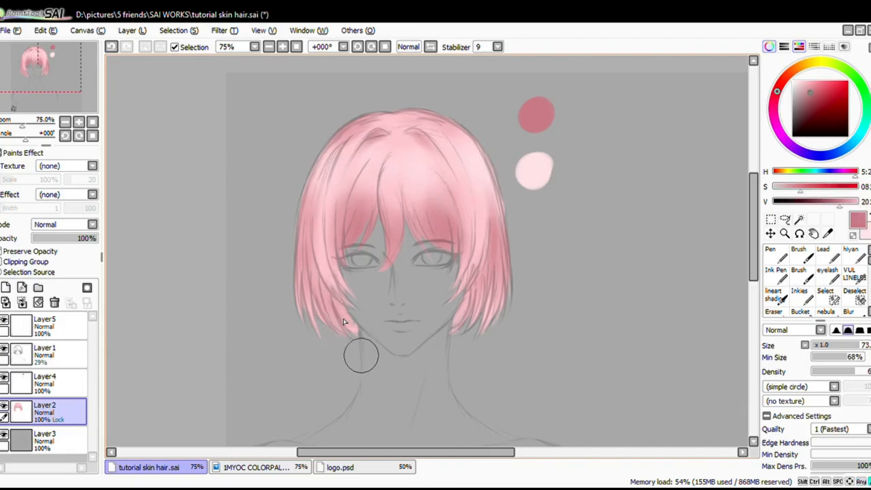
pyautogui.moveTo(360, 355); pyautogui.dragTo(371, 372)
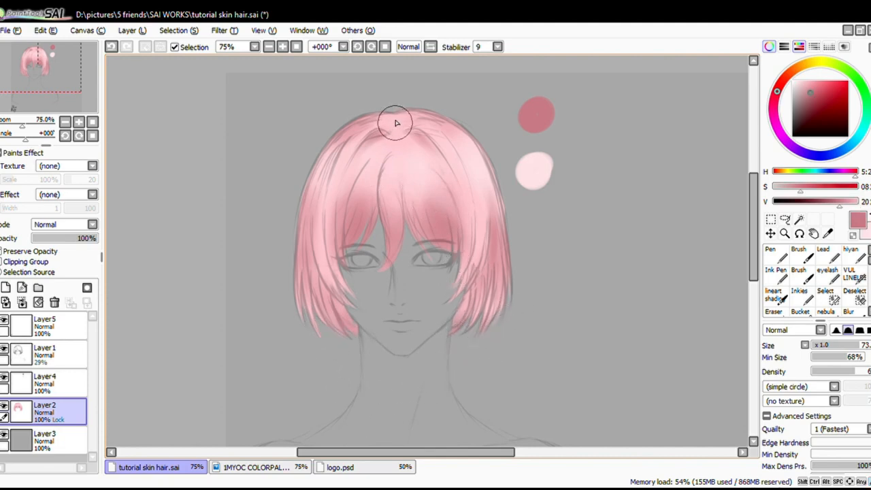
pyautogui.moveTo(396, 122); pyautogui.dragTo(401, 140)
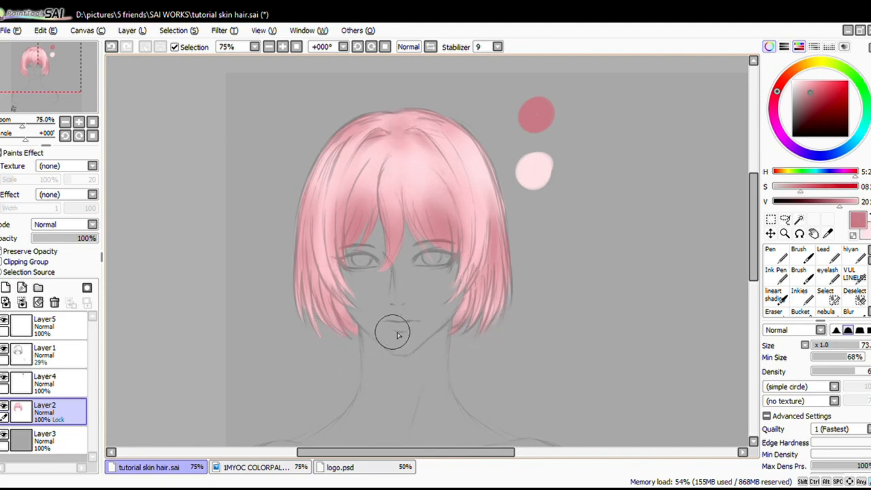
pyautogui.scroll(-2, 406, 278)
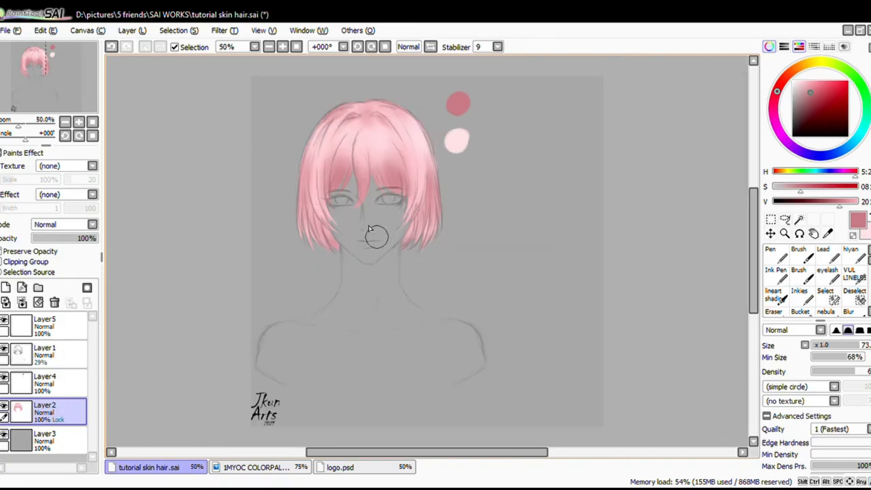
# Step: Turn off Preserve Opacity on the hair layer, Layer2
pyautogui.scroll(3, 369, 117)
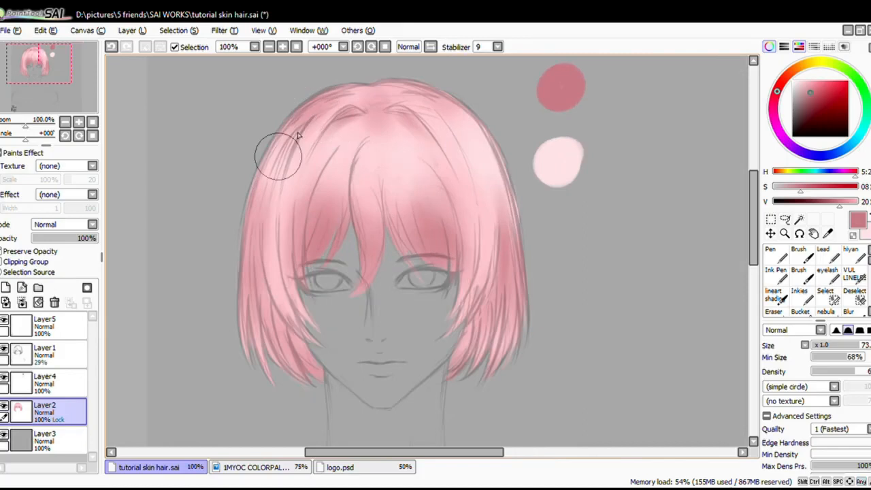
pyautogui.scroll(-3, 360, 196)
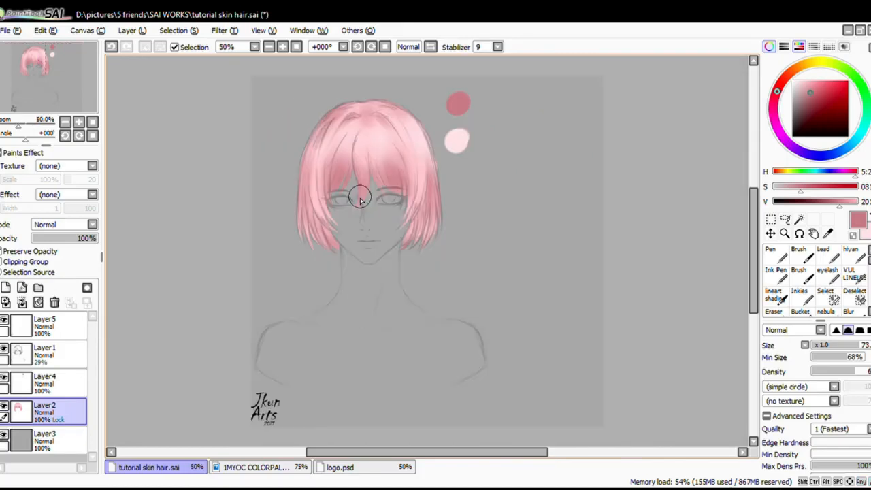
pyautogui.press('b')
pyautogui.moveTo(348, 152)
pyautogui.keyDown('ctrl'); pyautogui.keyDown('alt'); pyautogui.mouseDown()
pyautogui.moveTo(353, 142)
pyautogui.moveTo(386, 157)
pyautogui.moveTo(374, 158)
pyautogui.moveTo(376, 125)
pyautogui.moveTo(354, 130)
pyautogui.mouseUp(); pyautogui.keyUp('alt'); pyautogui.keyUp('ctrl')
pyautogui.scroll(3, 332, 184)
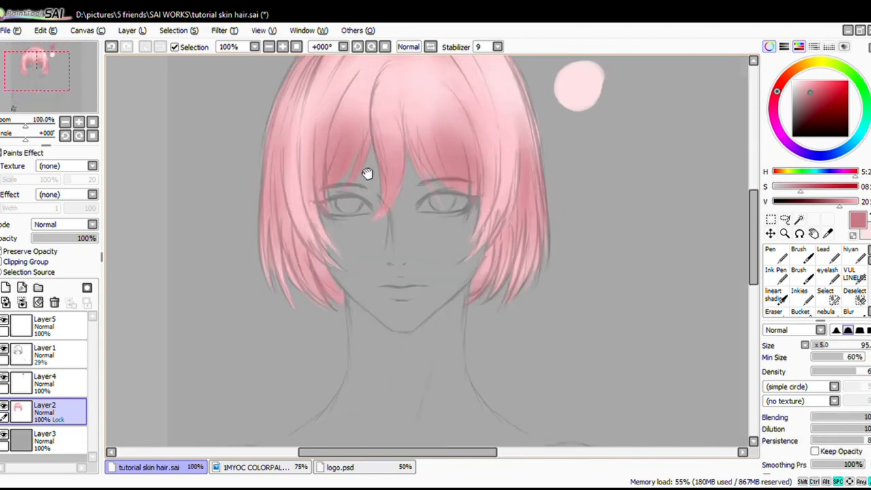
pyautogui.scroll(-1, 367, 166)
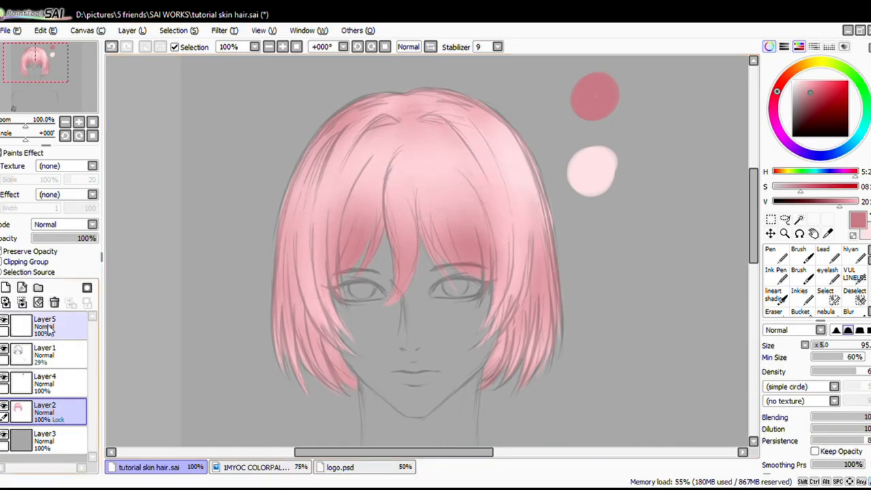
pyautogui.click(20, 253)
pyautogui.moveTo(317, 249)
pyautogui.mouseDown()
pyautogui.moveTo(383, 213)
pyautogui.moveTo(380, 232)
pyautogui.mouseUp()
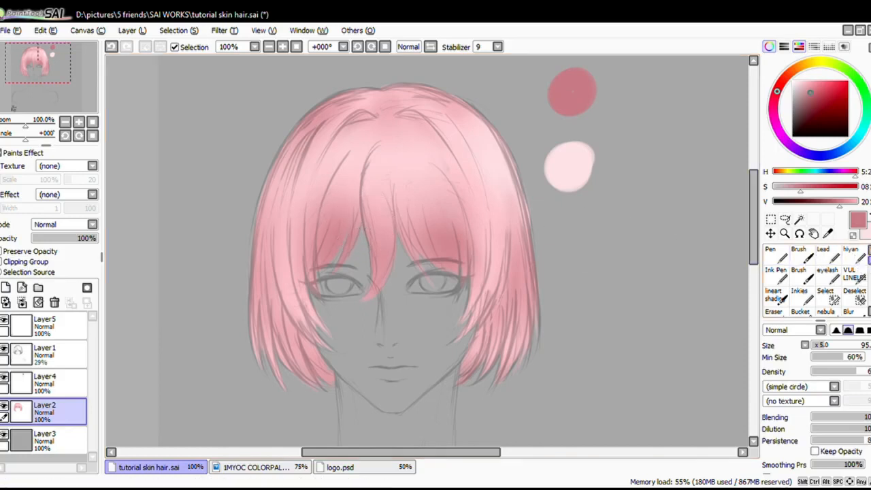
# Step: Line the left parting strand from the crown down toward the eye in dark pink with the size 12 rina brush
pyautogui.press('e')
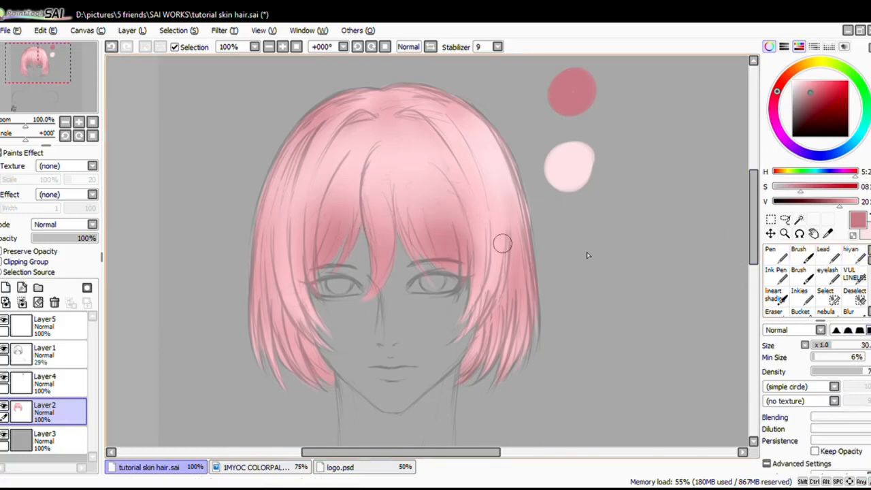
pyautogui.scroll(-3, 816, 279)
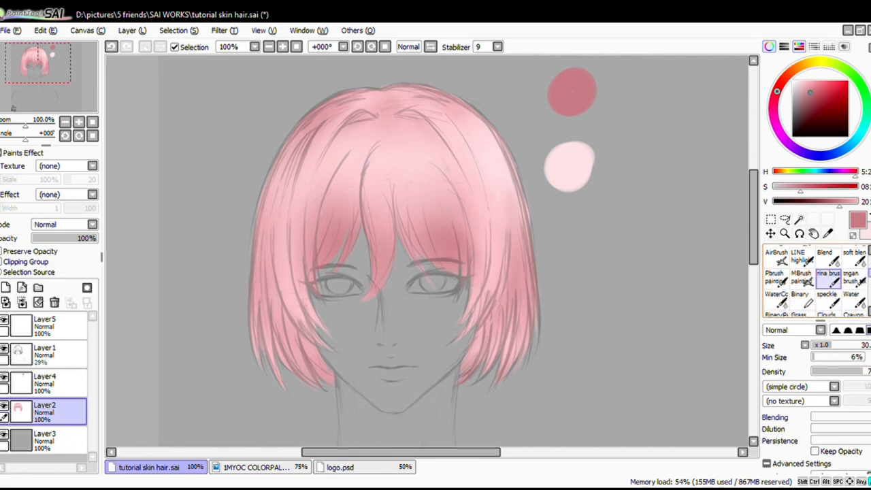
pyautogui.scroll(1, 855, 286)
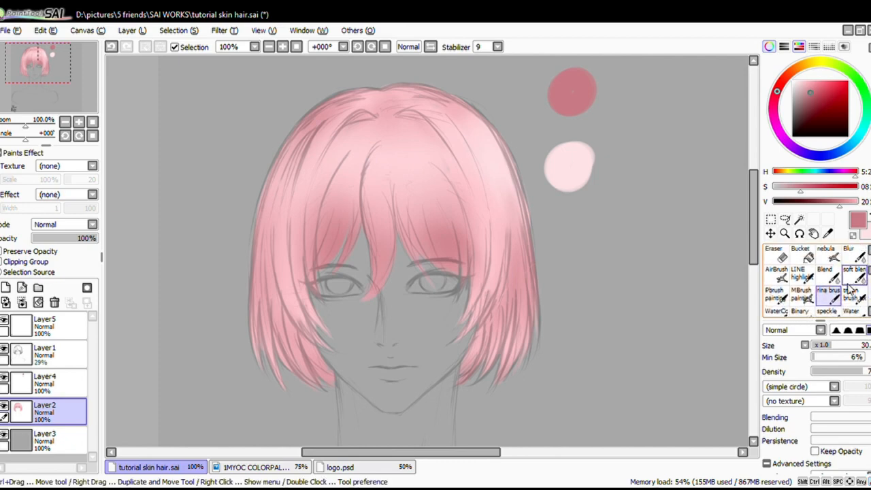
pyautogui.scroll(2, 336, 163)
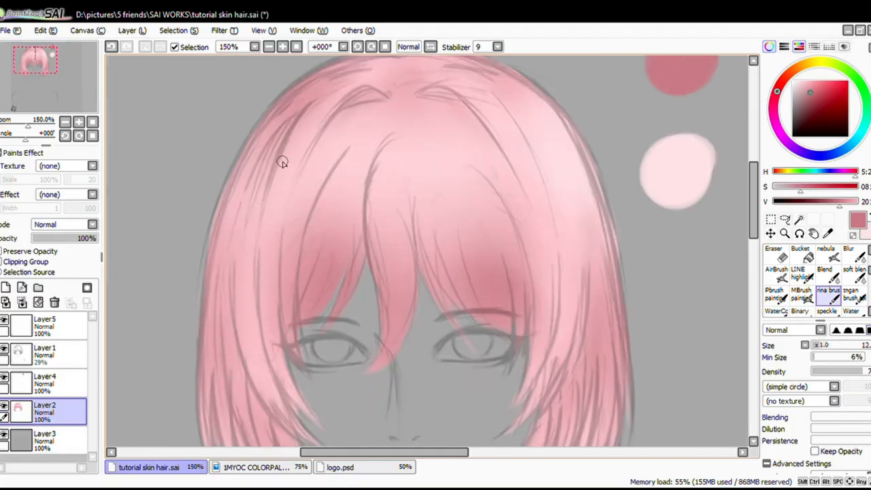
pyautogui.scroll(2, 347, 165)
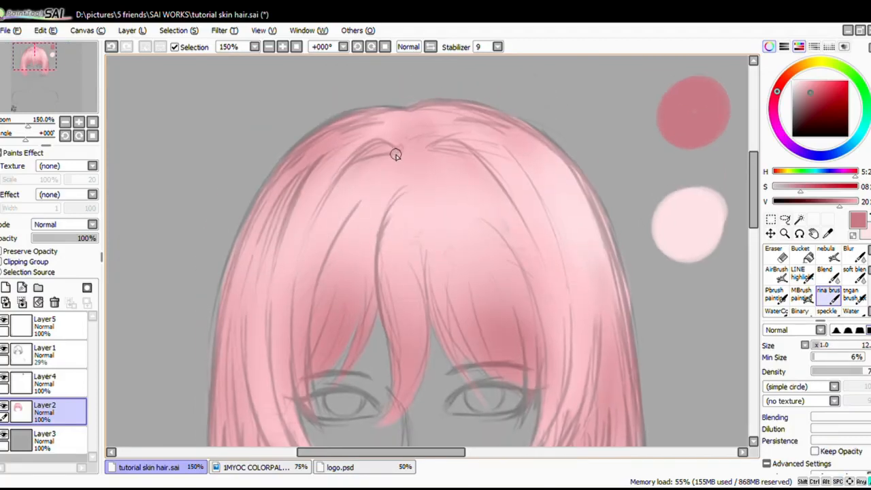
pyautogui.moveTo(371, 140); pyautogui.dragTo(308, 238)
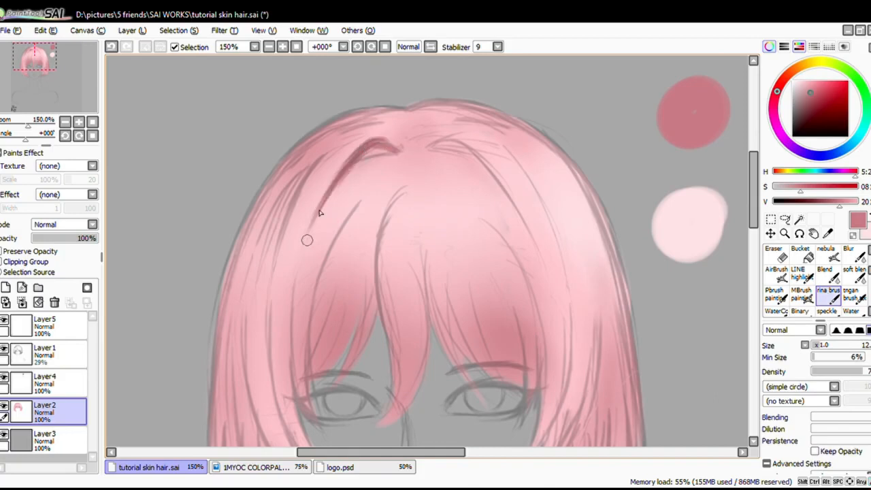
pyautogui.moveTo(361, 156)
pyautogui.mouseDown()
pyautogui.moveTo(294, 299)
pyautogui.moveTo(332, 210)
pyautogui.mouseUp()
pyautogui.moveTo(342, 131); pyautogui.dragTo(315, 270)
# Step: Lower Layer1's opacity to 22% and line the left fringe strands and the central lock in dark pink on Layer2
pyautogui.click(49, 352)
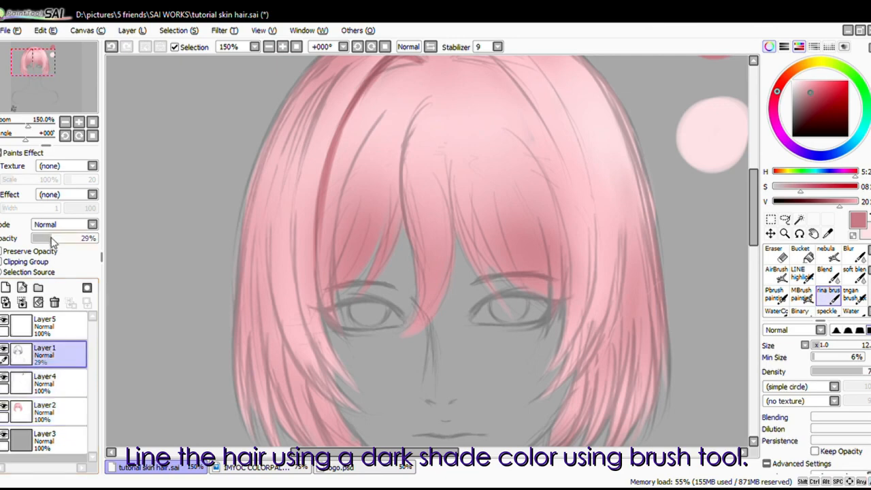
pyautogui.moveTo(49, 241); pyautogui.dragTo(47, 241)
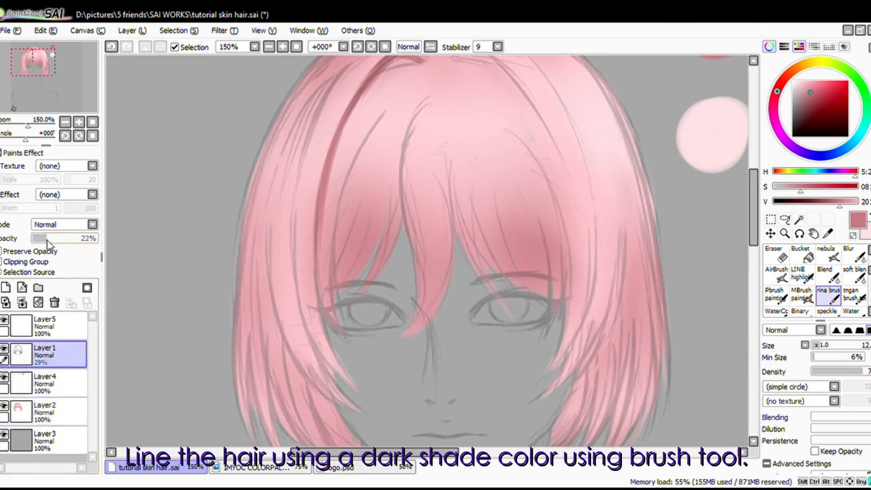
pyautogui.click(73, 415)
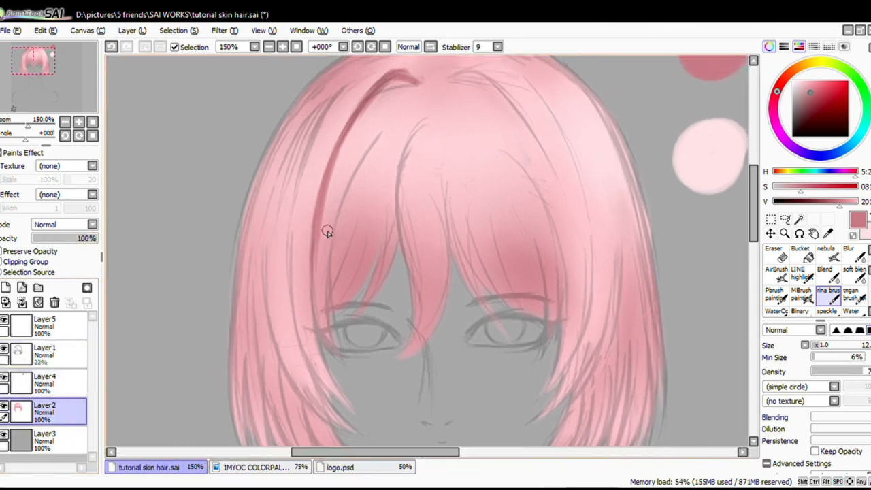
pyautogui.moveTo(370, 133); pyautogui.dragTo(319, 333)
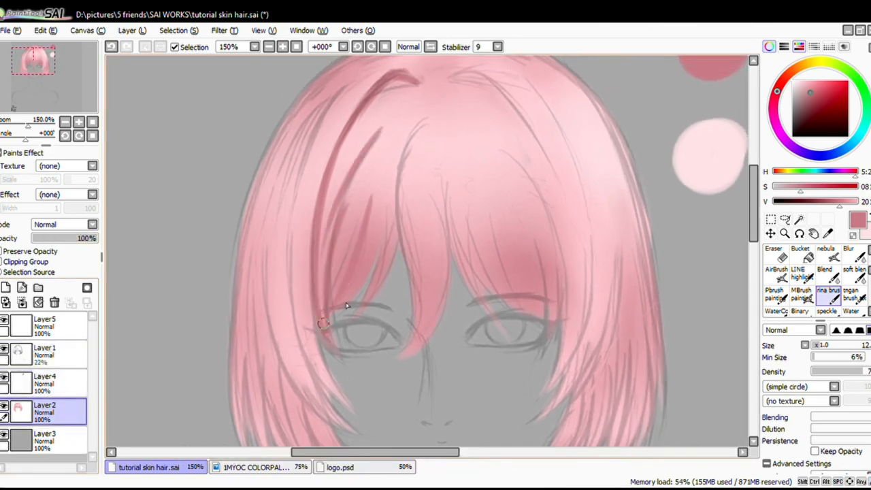
pyautogui.moveTo(395, 204); pyautogui.dragTo(320, 326)
pyautogui.moveTo(402, 285); pyautogui.dragTo(402, 262)
pyautogui.moveTo(435, 214); pyautogui.dragTo(389, 369)
# Step: Line the right parting strand and the right fringe strands with tapered dark pink strokes
pyautogui.moveTo(523, 172); pyautogui.dragTo(497, 261)
pyautogui.moveTo(472, 194); pyautogui.dragTo(541, 303)
pyautogui.moveTo(547, 381); pyautogui.dragTo(521, 245)
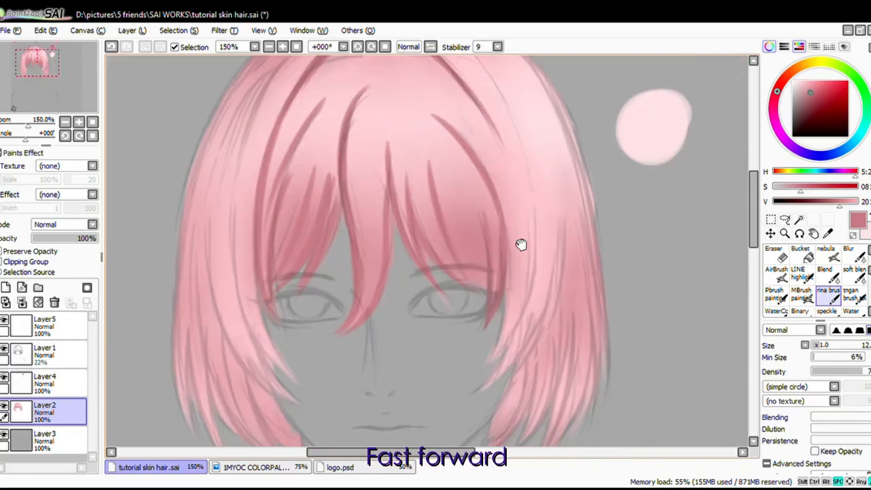
pyautogui.moveTo(432, 111); pyautogui.dragTo(510, 228)
# Step: Line the left side lock beside the face with long dark pink strokes running toward its tips
pyautogui.moveTo(277, 300); pyautogui.dragTo(319, 294)
pyautogui.moveTo(258, 320); pyautogui.dragTo(273, 227)
pyautogui.moveTo(273, 227); pyautogui.dragTo(304, 310)
pyautogui.moveTo(310, 177); pyautogui.dragTo(331, 341)
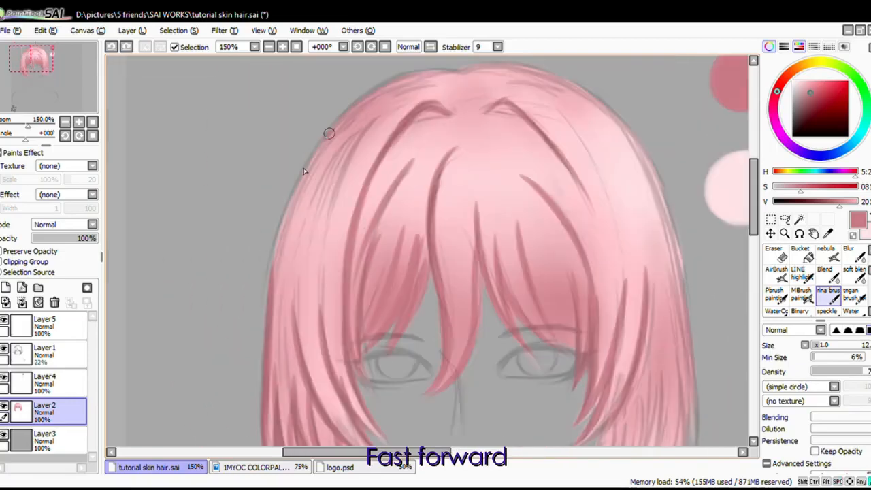
# Step: Outline the hair's upper left contour and, with the canvas view mirrored, line the right side lock down to its tips
pyautogui.moveTo(480, 81); pyautogui.dragTo(408, 177)
pyautogui.press('h')
pyautogui.moveTo(292, 435)
pyautogui.mouseDown()
pyautogui.moveTo(369, 301)
pyautogui.moveTo(360, 261)
pyautogui.mouseUp()
pyautogui.moveTo(388, 238); pyautogui.dragTo(447, 343)
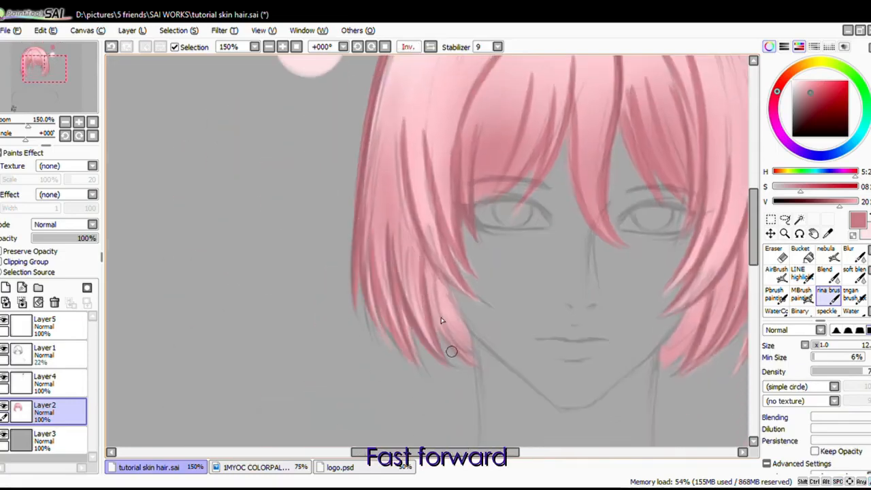
pyautogui.moveTo(435, 272); pyautogui.dragTo(476, 361)
pyautogui.moveTo(443, 326); pyautogui.dragTo(341, 322)
pyautogui.press('h')
# Step: Line the lower left hair tips and add dark pink strands to the upper right side of the crown
pyautogui.moveTo(253, 309); pyautogui.dragTo(291, 361)
pyautogui.scroll(-3, 373, 315)
pyautogui.scroll(3, 373, 315)
pyautogui.moveTo(381, 122); pyautogui.dragTo(385, 182)
pyautogui.moveTo(544, 166)
pyautogui.mouseDown()
pyautogui.moveTo(581, 224)
pyautogui.moveTo(610, 301)
pyautogui.mouseUp()
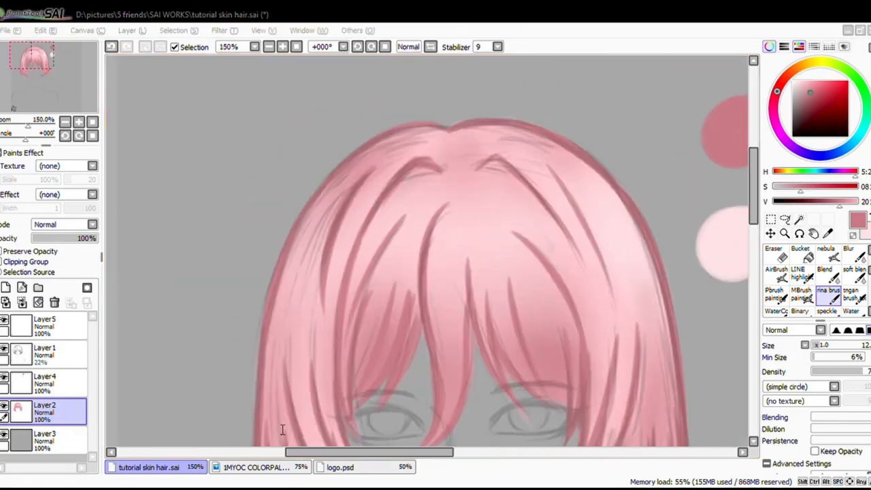
# Step: Refine the central fringe strand's line with a smaller brush and lower Layer1's opacity to 13%
pyautogui.scroll(1, 368, 131)
pyautogui.moveTo(377, 202)
pyautogui.mouseDown()
pyautogui.moveTo(410, 202)
pyautogui.moveTo(427, 237)
pyautogui.mouseUp()
pyautogui.press('b')
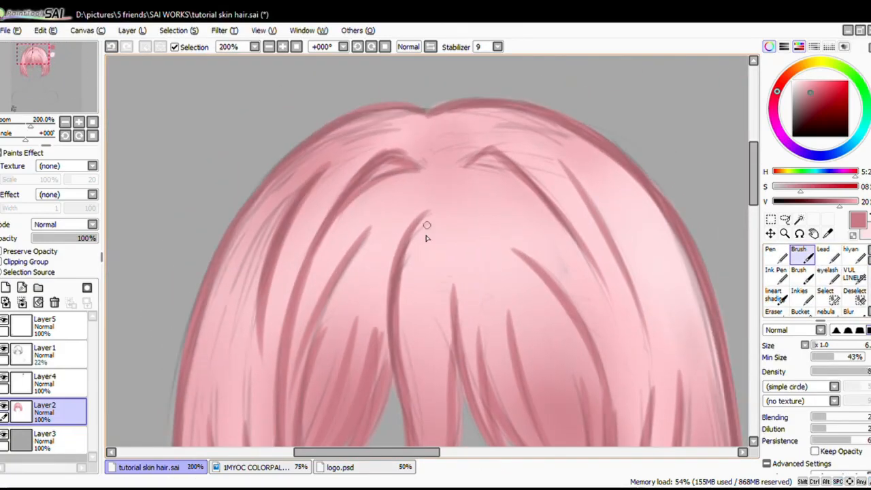
pyautogui.moveTo(447, 393); pyautogui.dragTo(408, 291)
pyautogui.click(45, 354)
pyautogui.click(41, 238)
pyautogui.scroll(-1, 408, 290)
pyautogui.scroll(-1, 371, 253)
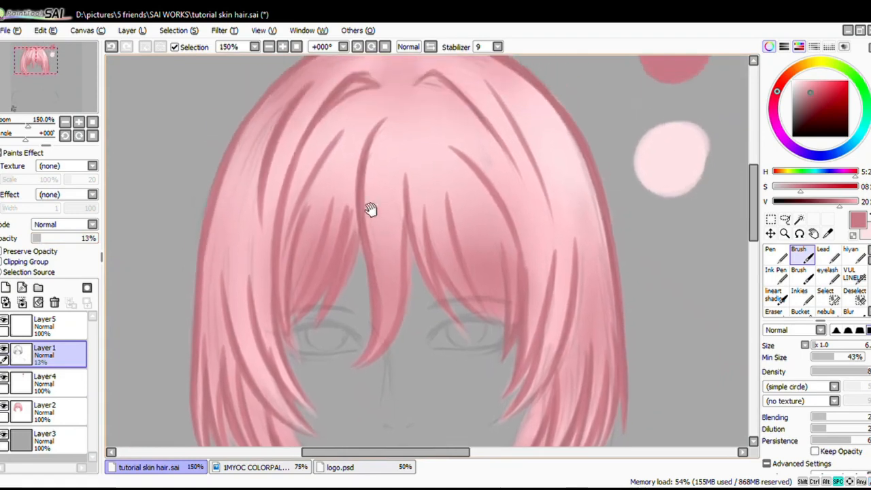
pyautogui.moveTo(377, 191)
pyautogui.mouseDown()
pyautogui.moveTo(378, 215)
pyautogui.moveTo(369, 206)
pyautogui.moveTo(379, 181)
pyautogui.moveTo(375, 187)
pyautogui.mouseUp()
pyautogui.press('v')
pyautogui.press('b')
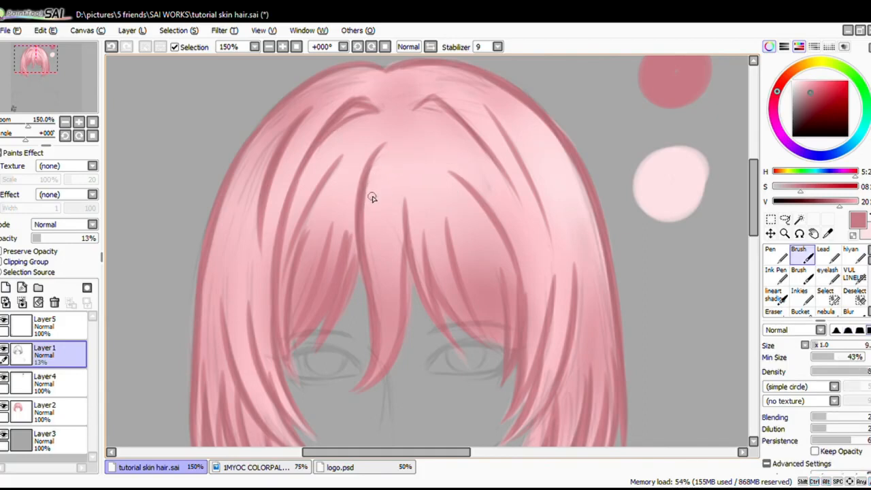
pyautogui.scroll(2, 372, 197)
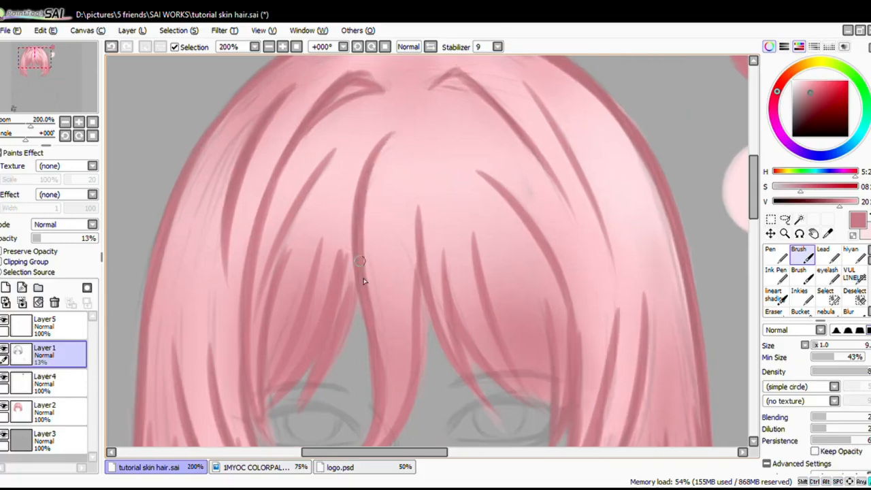
pyautogui.scroll(-2, 386, 327)
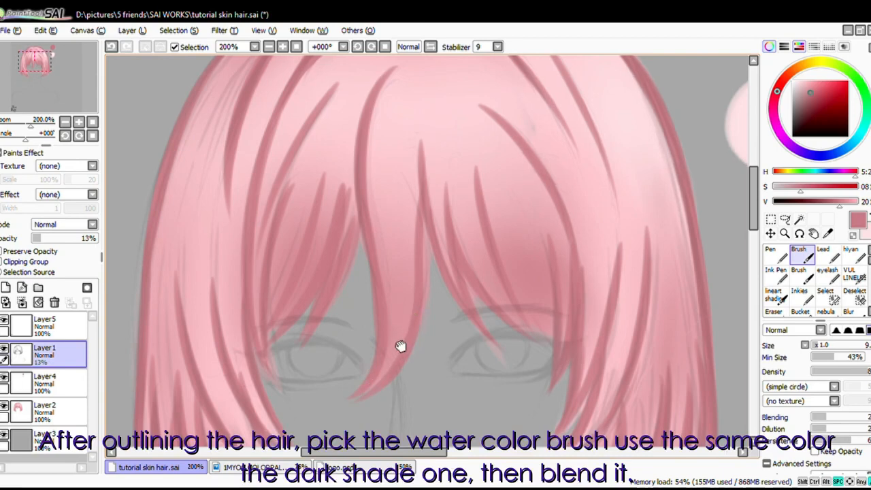
pyautogui.scroll(-1, 398, 347)
pyautogui.hotkey('ctrl', 'z')
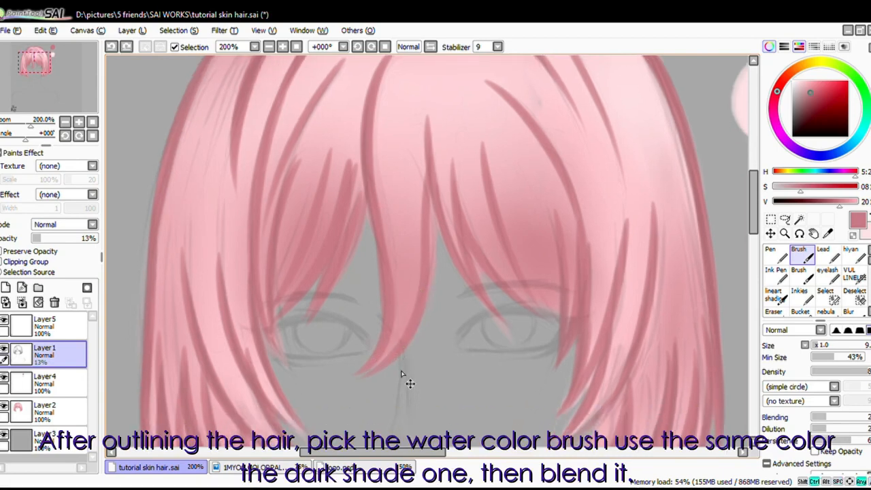
pyautogui.hotkey('ctrl', 'z')
pyautogui.hotkey('ctrl', 'y')
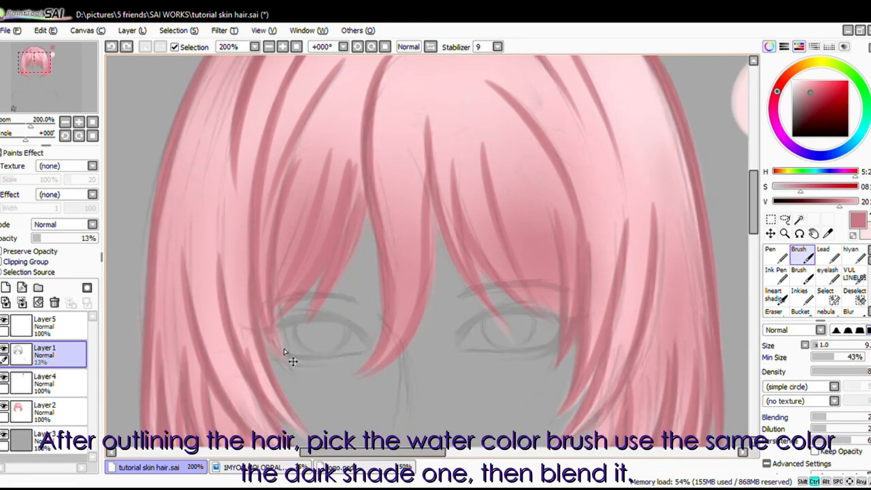
# Step: Shade the central fringe lock on Layer2 with dark pink, thickening its left edge from the root down to the tip
pyautogui.click(47, 410)
pyautogui.scroll(2, 401, 203)
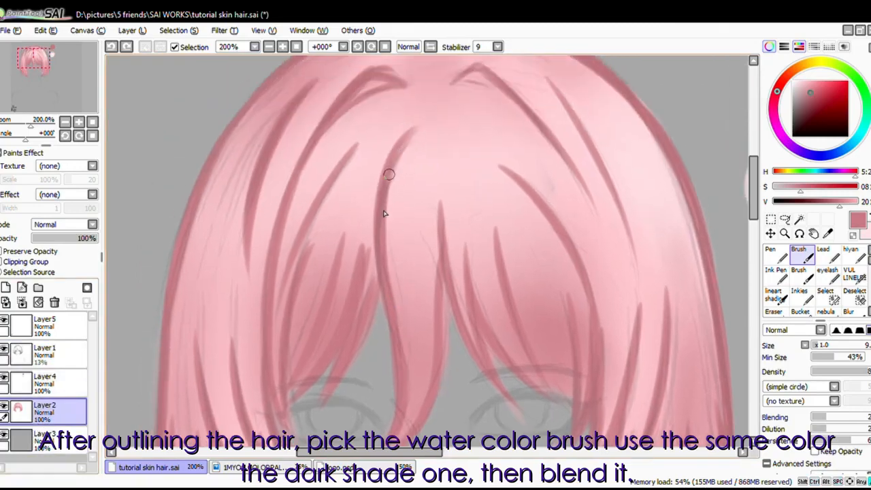
pyautogui.moveTo(410, 134); pyautogui.dragTo(390, 279)
pyautogui.scroll(-2, 398, 218)
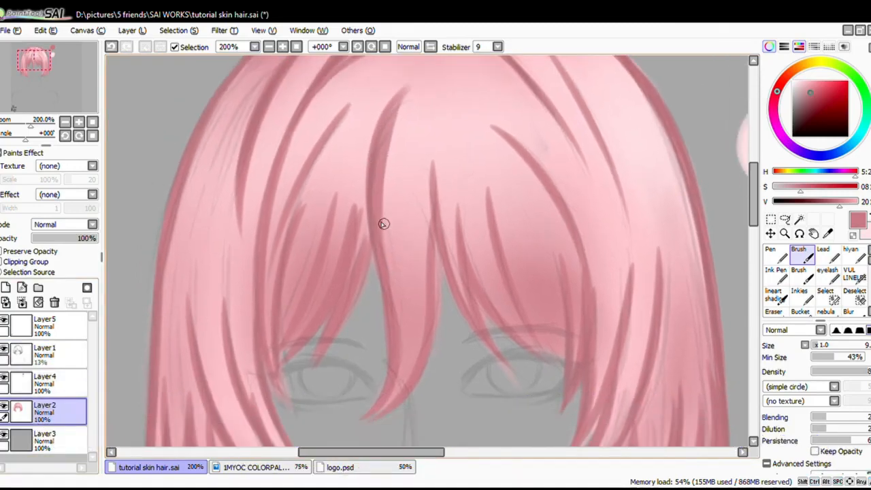
pyautogui.scroll(-2, 404, 379)
pyautogui.moveTo(393, 319); pyautogui.dragTo(369, 361)
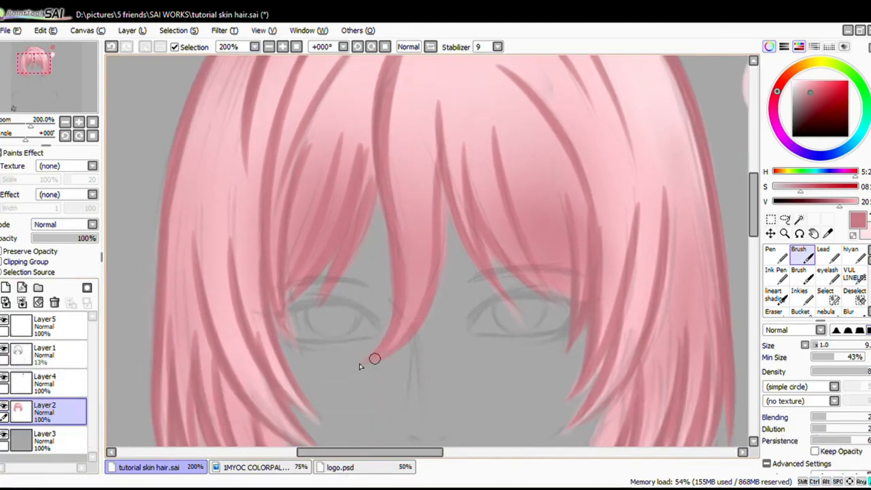
pyautogui.scroll(2, 446, 221)
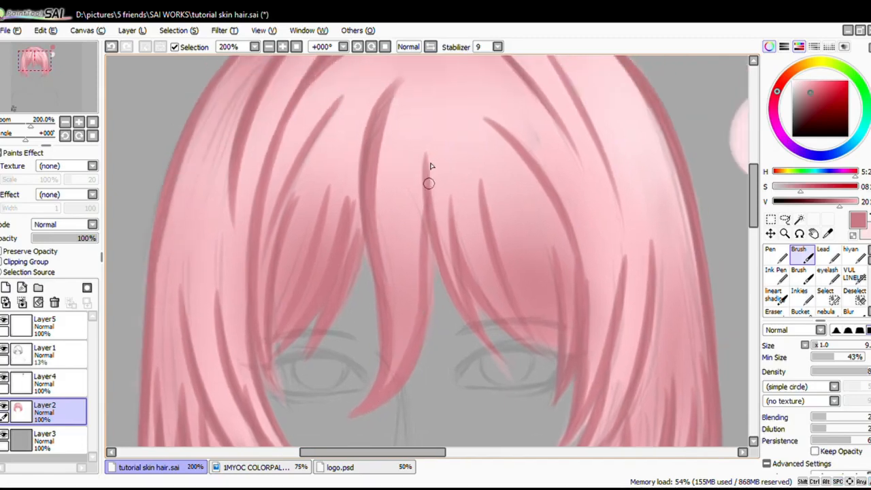
# Step: Hide the grey background on Layer3 and shade the central lock's right edge and the adjoining right fringe strands in dark pink
pyautogui.click(5, 434)
pyautogui.moveTo(449, 305)
pyautogui.mouseDown()
pyautogui.moveTo(454, 247)
pyautogui.moveTo(443, 260)
pyautogui.mouseUp()
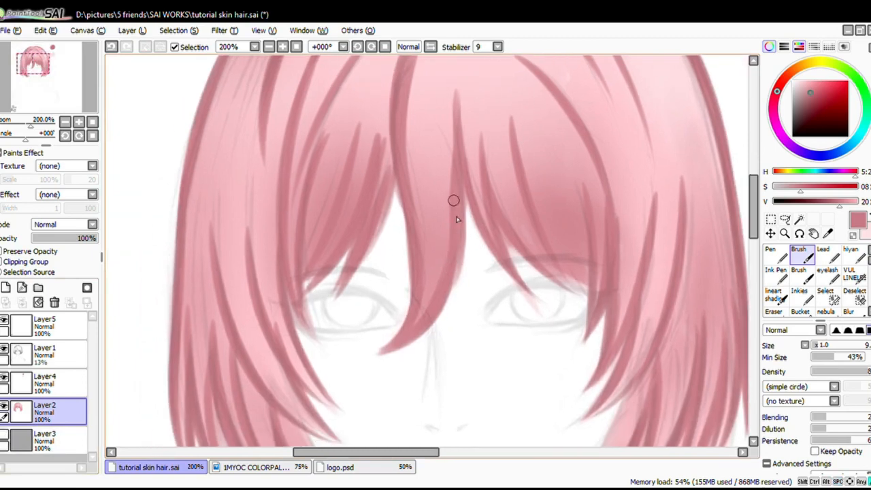
pyautogui.scroll(3, 410, 227)
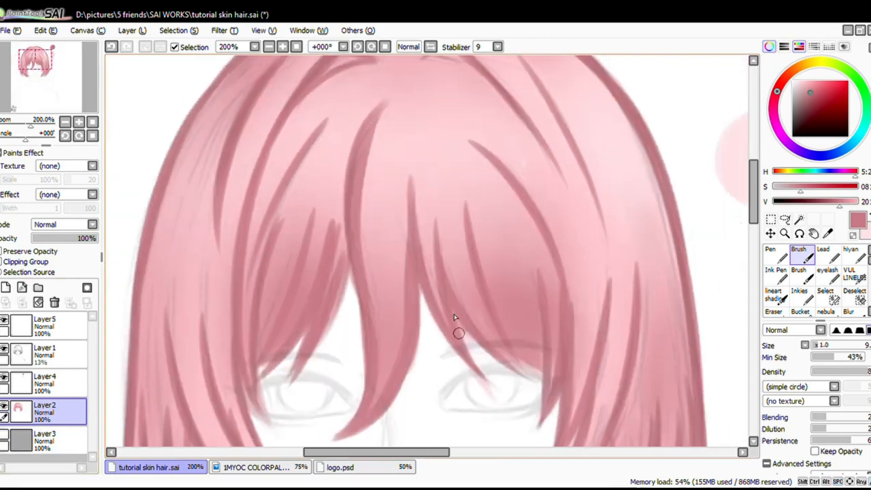
pyautogui.moveTo(451, 339)
pyautogui.mouseDown()
pyautogui.moveTo(433, 283)
pyautogui.moveTo(452, 326)
pyautogui.mouseUp()
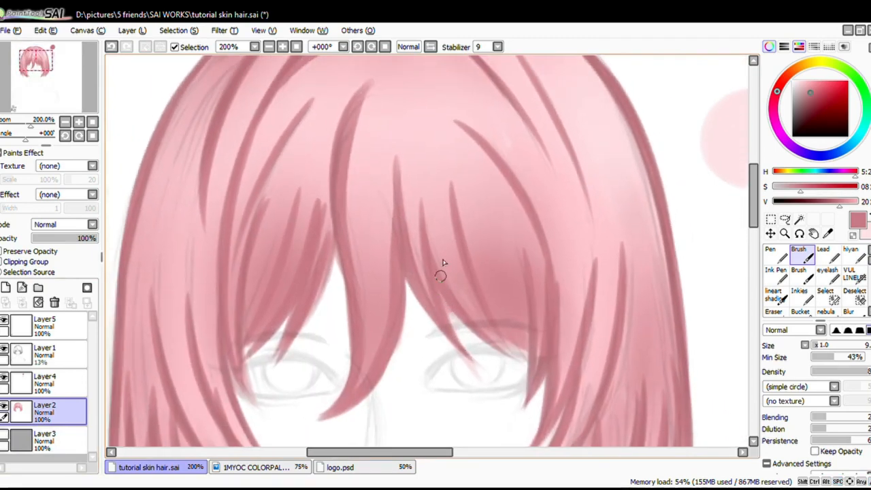
pyautogui.moveTo(453, 270); pyautogui.dragTo(446, 327)
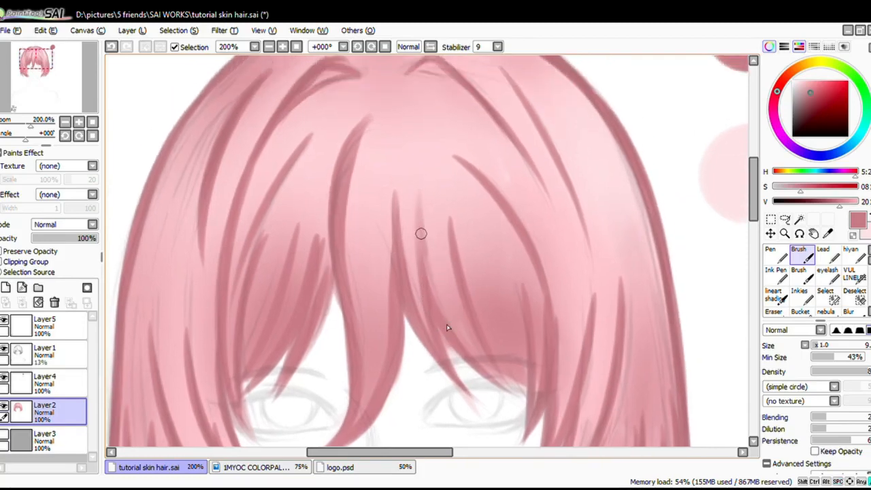
# Step: Lower Layer1's opacity to 9% and shade the right fringe strands on Layer2 in dark pink
pyautogui.click(62, 354)
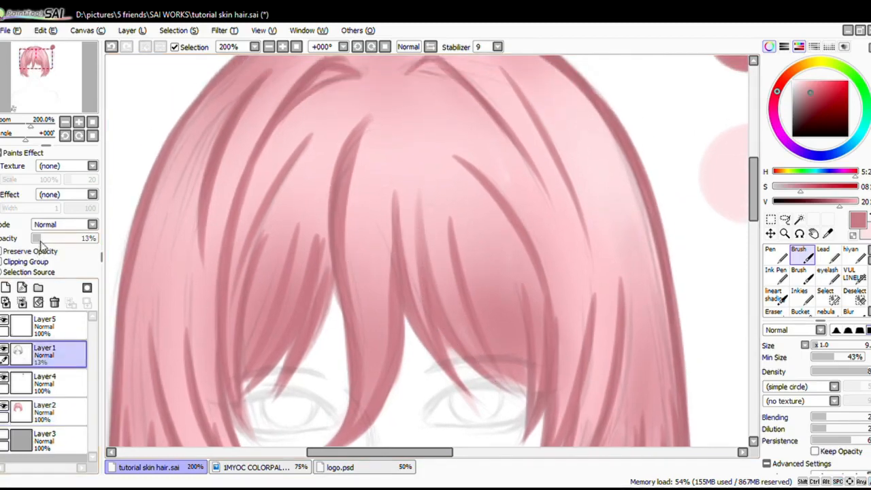
pyautogui.click(39, 239)
pyautogui.click(68, 412)
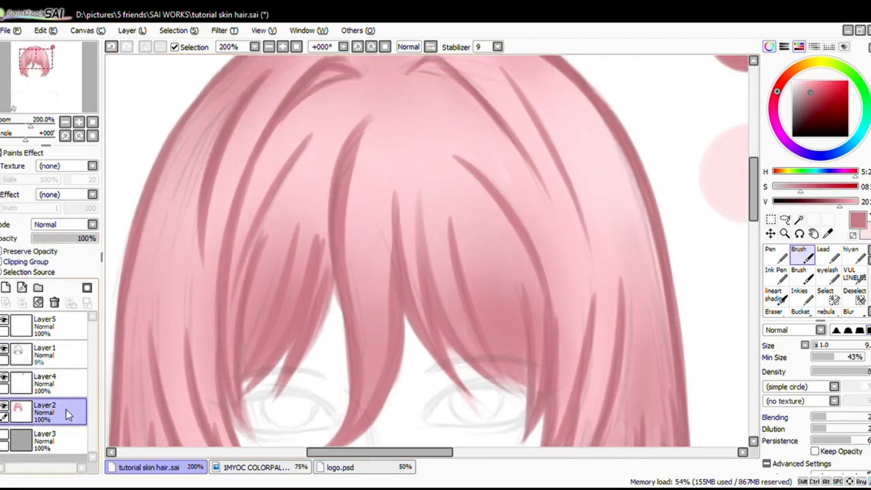
pyautogui.moveTo(435, 326)
pyautogui.mouseDown()
pyautogui.moveTo(460, 306)
pyautogui.moveTo(409, 279)
pyautogui.moveTo(414, 272)
pyautogui.mouseUp()
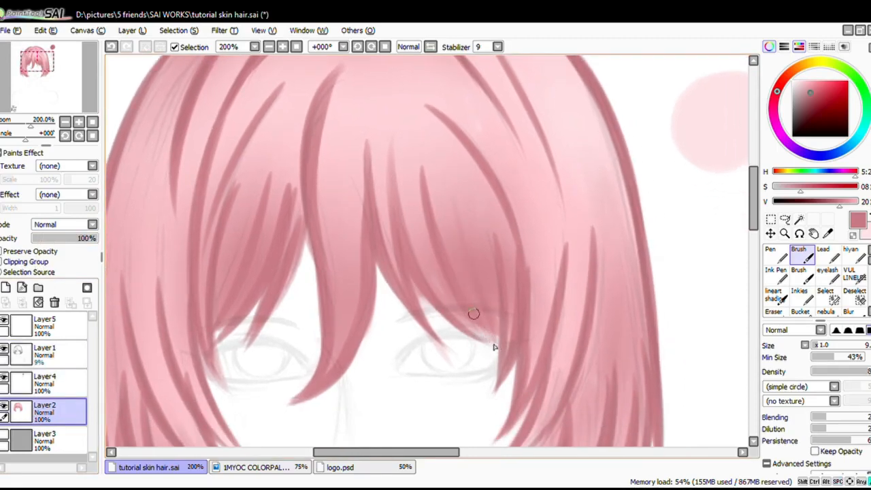
pyautogui.moveTo(472, 225); pyautogui.dragTo(503, 330)
pyautogui.moveTo(427, 191); pyautogui.dragTo(452, 235)
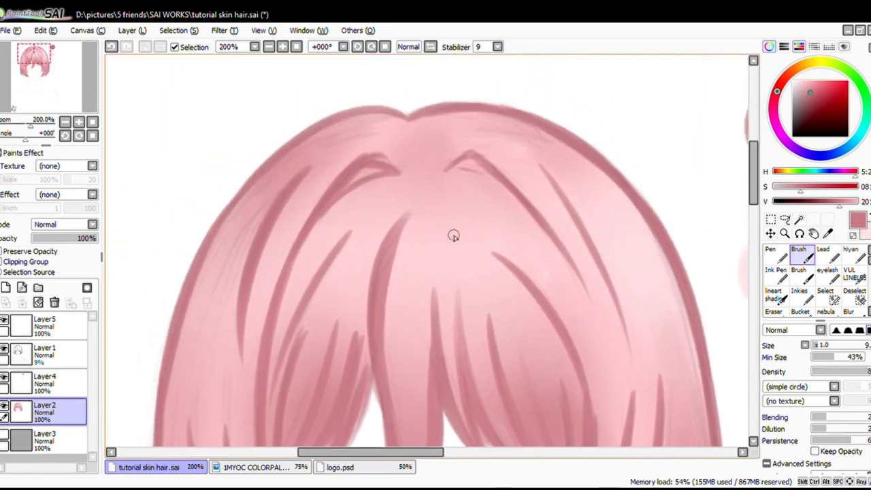
# Step: Add faint dark pink hair lines on both sides above the central fringe lock and line the left fringe tips
pyautogui.moveTo(447, 197)
pyautogui.mouseDown()
pyautogui.moveTo(479, 258)
pyautogui.moveTo(489, 311)
pyautogui.moveTo(463, 205)
pyautogui.mouseUp()
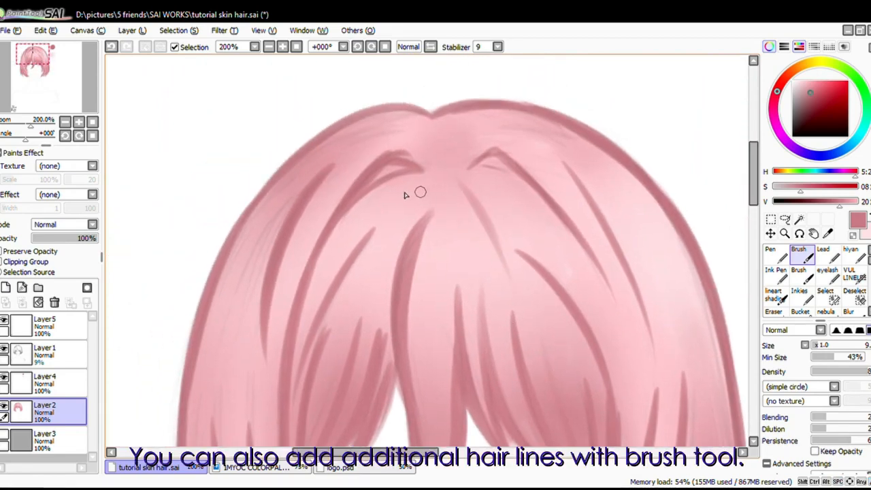
pyautogui.moveTo(440, 170)
pyautogui.mouseDown()
pyautogui.moveTo(396, 219)
pyautogui.moveTo(384, 247)
pyautogui.mouseUp()
pyautogui.moveTo(415, 192); pyautogui.dragTo(378, 262)
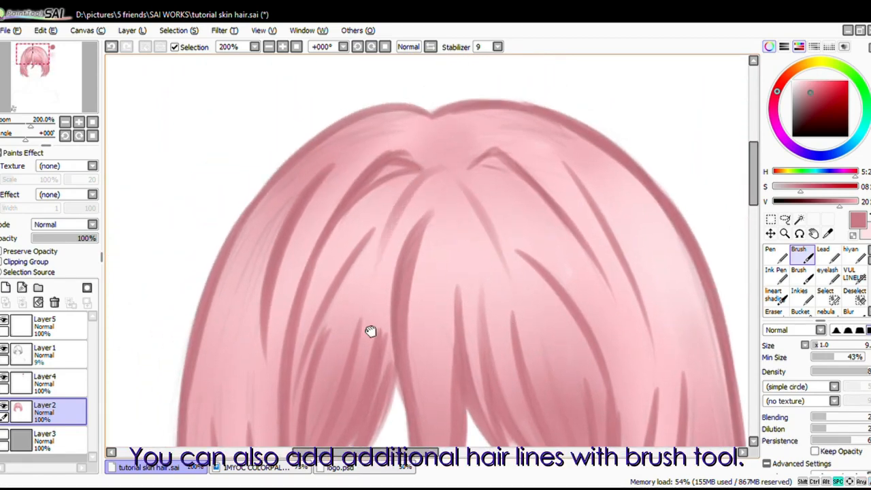
pyautogui.moveTo(372, 330)
pyautogui.mouseDown()
pyautogui.moveTo(402, 231)
pyautogui.moveTo(418, 215)
pyautogui.mouseUp()
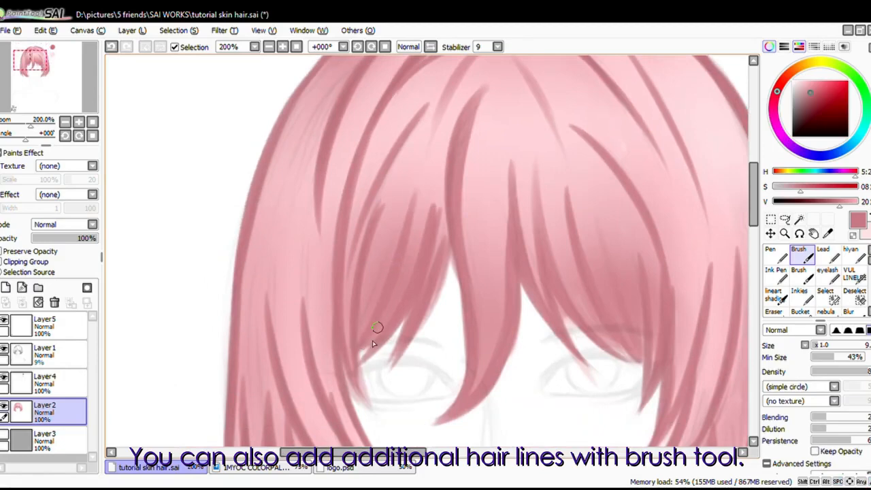
pyautogui.moveTo(411, 307); pyautogui.dragTo(374, 367)
pyautogui.moveTo(440, 170); pyautogui.dragTo(414, 311)
# Step: Brush dark pink hair lines from the parting over the upper left side of the crown
pyautogui.moveTo(455, 190)
pyautogui.mouseDown()
pyautogui.moveTo(462, 215)
pyautogui.moveTo(453, 186)
pyautogui.moveTo(391, 204)
pyautogui.moveTo(407, 173)
pyautogui.mouseUp()
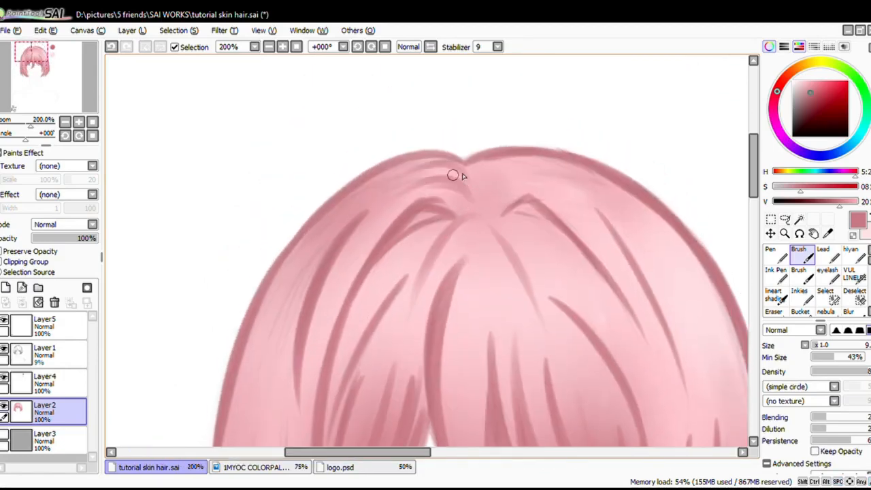
pyautogui.moveTo(460, 164); pyautogui.dragTo(320, 243)
pyautogui.moveTo(381, 203); pyautogui.dragTo(410, 184)
pyautogui.moveTo(458, 147); pyautogui.dragTo(354, 202)
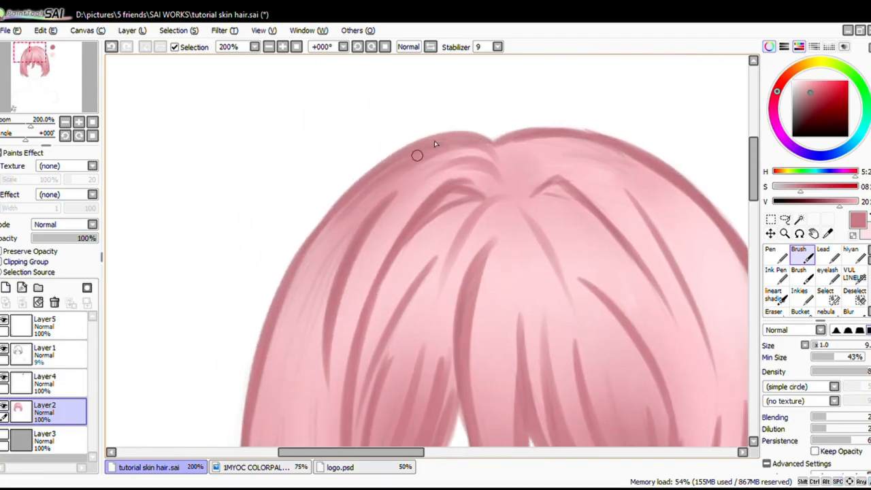
# Step: Switch to the light pink and paint thin light strands down the left side of the crown
pyautogui.press('x')
pyautogui.moveTo(426, 200); pyautogui.dragTo(452, 174)
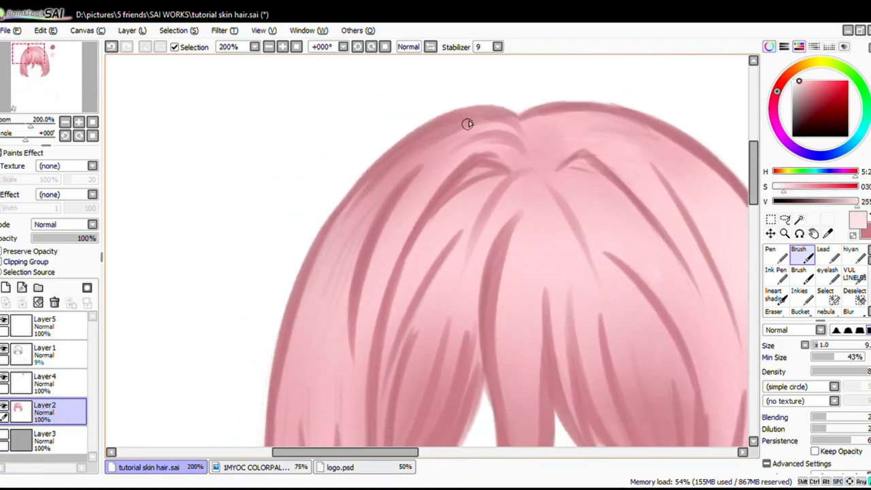
pyautogui.moveTo(467, 125); pyautogui.dragTo(349, 234)
pyautogui.moveTo(434, 130); pyautogui.dragTo(339, 277)
pyautogui.moveTo(406, 156); pyautogui.dragTo(307, 279)
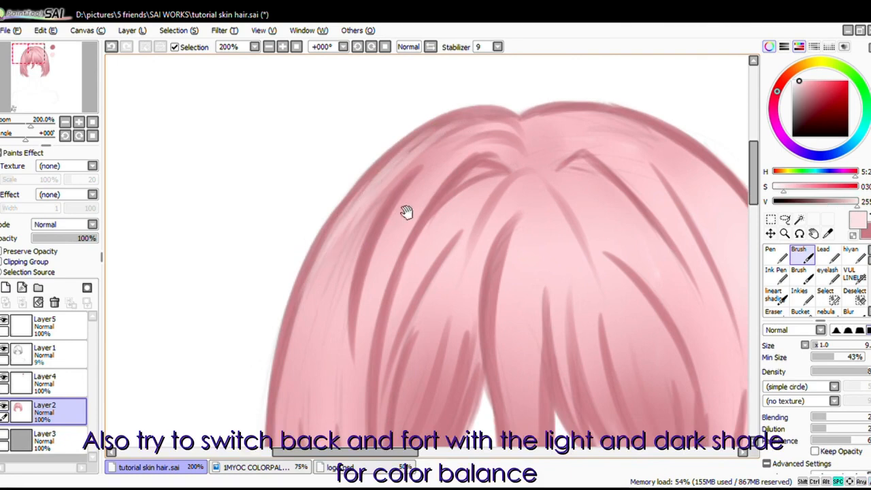
pyautogui.moveTo(406, 212); pyautogui.dragTo(406, 199)
pyautogui.moveTo(441, 140); pyautogui.dragTo(375, 266)
pyautogui.moveTo(435, 162)
pyautogui.mouseDown()
pyautogui.moveTo(383, 244)
pyautogui.moveTo(442, 163)
pyautogui.moveTo(405, 220)
pyautogui.moveTo(418, 160)
pyautogui.moveTo(351, 244)
pyautogui.mouseUp()
pyautogui.moveTo(399, 166); pyautogui.dragTo(338, 283)
# Step: Blend the strands on the left side of the crown and in the central fringe lock
pyautogui.press('pagedown')
pyautogui.press('pagedown')
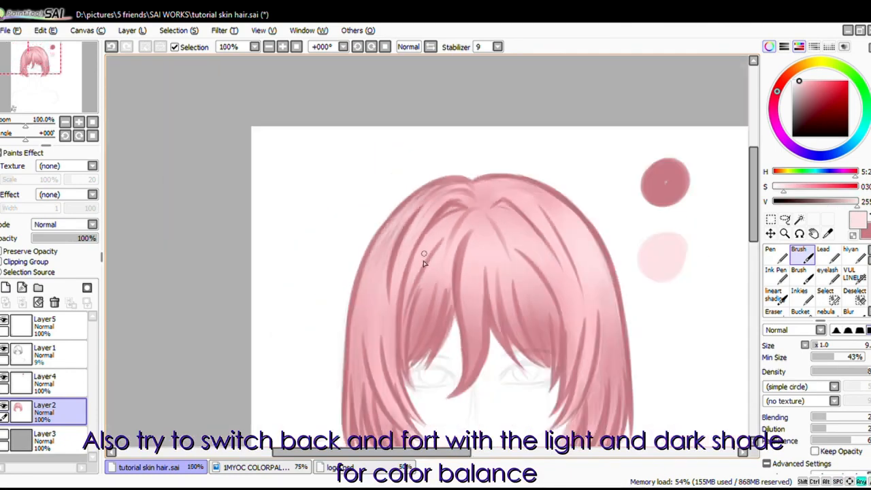
pyautogui.press('pageup')
pyautogui.moveTo(492, 202); pyautogui.dragTo(446, 203)
pyautogui.press('c')
pyautogui.moveTo(403, 249)
pyautogui.mouseDown()
pyautogui.moveTo(429, 193)
pyautogui.moveTo(415, 187)
pyautogui.moveTo(425, 192)
pyautogui.mouseUp()
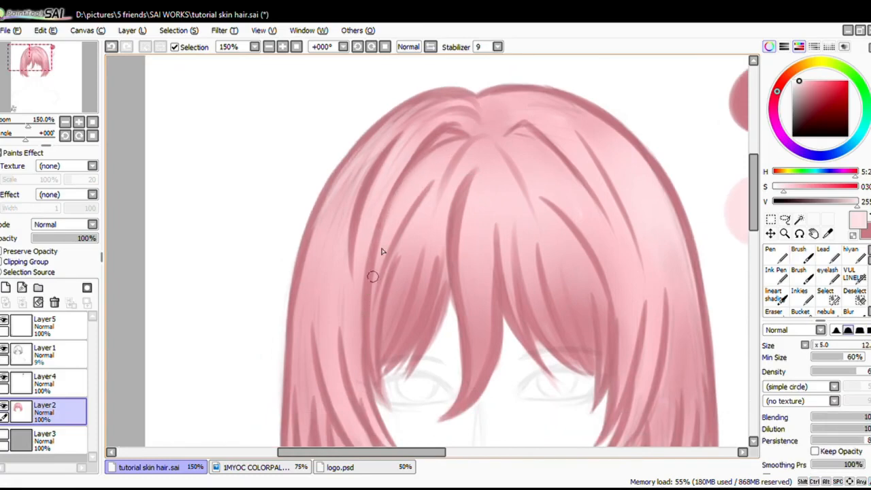
pyautogui.scroll(-2, 395, 225)
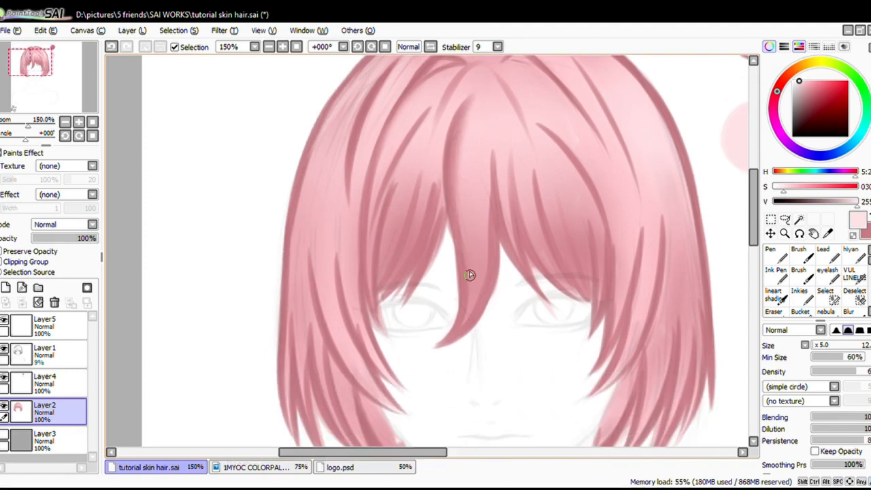
# Step: Rework the central fringe lock's root and left edge with the brush, using light pink and dark pink
pyautogui.press('b')
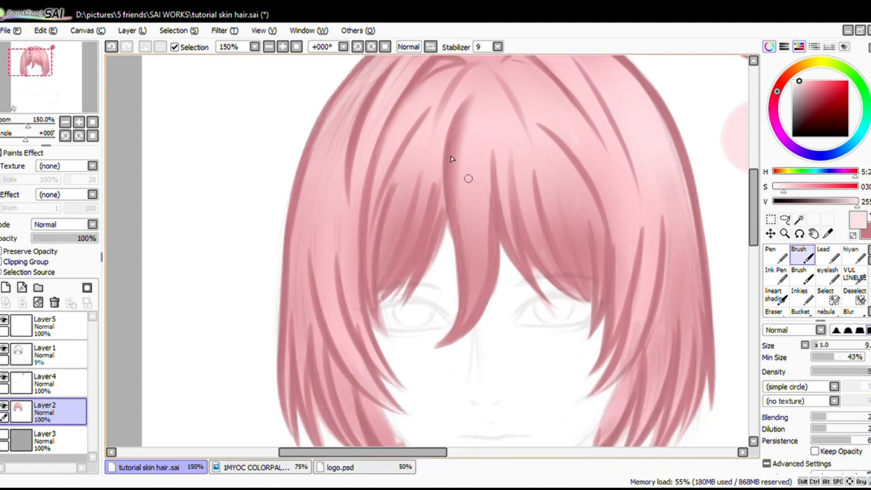
pyautogui.scroll(1, 422, 92)
pyautogui.moveTo(485, 159); pyautogui.dragTo(466, 208)
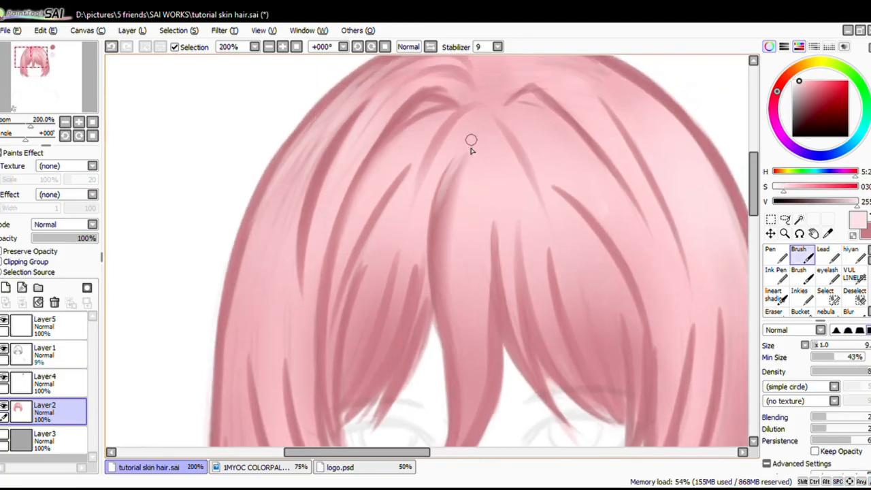
pyautogui.keyDown('alt'); pyautogui.click(459, 188); pyautogui.keyUp('alt')
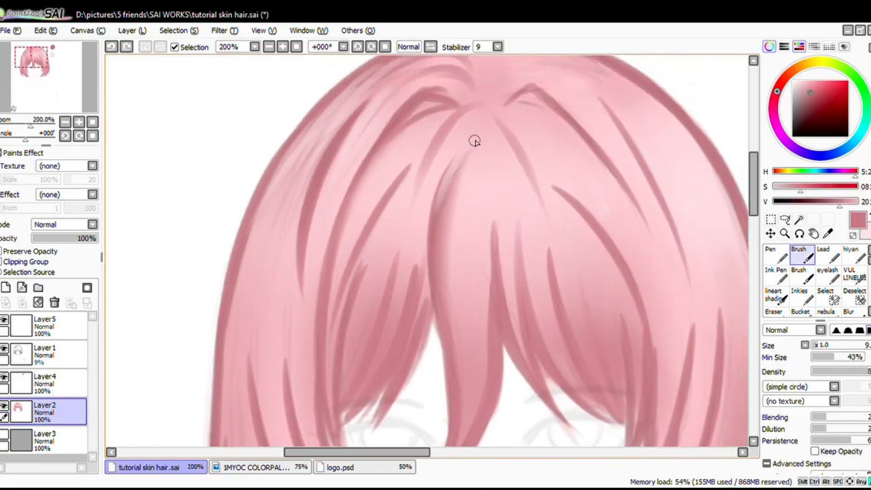
pyautogui.moveTo(475, 141)
pyautogui.mouseDown()
pyautogui.moveTo(435, 243)
pyautogui.moveTo(471, 139)
pyautogui.moveTo(444, 313)
pyautogui.mouseUp()
pyautogui.moveTo(442, 235); pyautogui.dragTo(419, 162)
# Step: Save the file and shade the left fringe strands more deeply in dark pink
pyautogui.moveTo(306, 243); pyautogui.dragTo(355, 265)
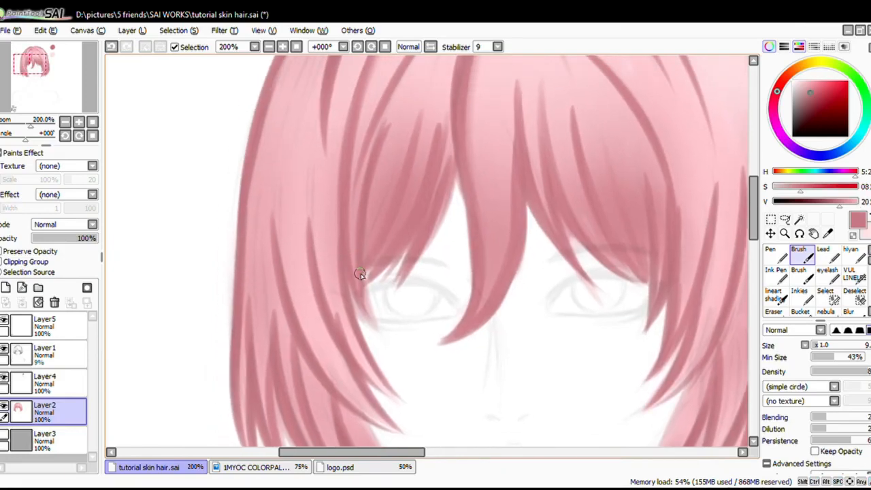
pyautogui.hotkey('ctrl', 's')
pyautogui.moveTo(427, 112); pyautogui.dragTo(383, 212)
pyautogui.scroll(-1, 383, 211)
pyautogui.press('e')
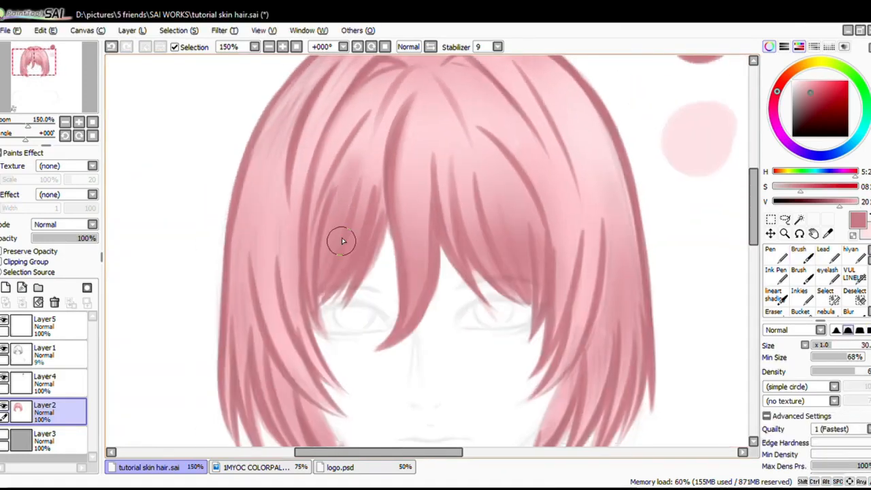
pyautogui.scroll(1, 342, 241)
pyautogui.press('b')
pyautogui.moveTo(375, 166); pyautogui.dragTo(342, 247)
pyautogui.moveTo(278, 214)
pyautogui.mouseDown()
pyautogui.moveTo(315, 193)
pyautogui.moveTo(337, 164)
pyautogui.mouseUp()
# Step: Soften the hair lines along the left side locks with the watercolour brush, switching between dark and light pink
pyautogui.press('c')
pyautogui.moveTo(347, 340); pyautogui.dragTo(300, 259)
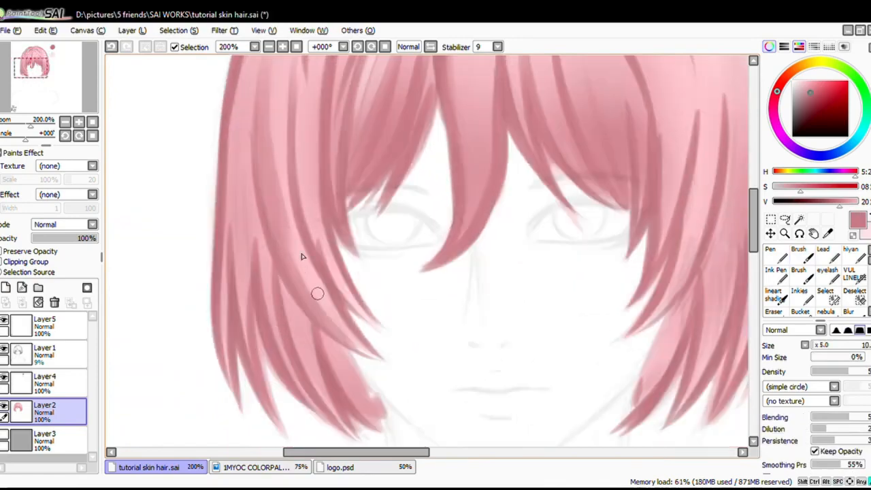
pyautogui.moveTo(272, 74); pyautogui.dragTo(296, 202)
pyautogui.press('x')
pyautogui.moveTo(320, 79); pyautogui.dragTo(339, 151)
pyautogui.moveTo(289, 429); pyautogui.dragTo(315, 249)
pyautogui.moveTo(367, 262)
pyautogui.mouseDown()
pyautogui.moveTo(319, 224)
pyautogui.moveTo(269, 224)
pyautogui.mouseUp()
pyautogui.moveTo(319, 275); pyautogui.dragTo(340, 340)
pyautogui.moveTo(210, 240); pyautogui.dragTo(278, 326)
# Step: Brush light pink strands into the left fringe and the adjoining side lock
pyautogui.press('b')
pyautogui.press('x')
pyautogui.moveTo(286, 102); pyautogui.dragTo(276, 197)
pyautogui.moveTo(537, 275); pyautogui.dragTo(395, 278)
pyautogui.scroll(-2, 395, 278)
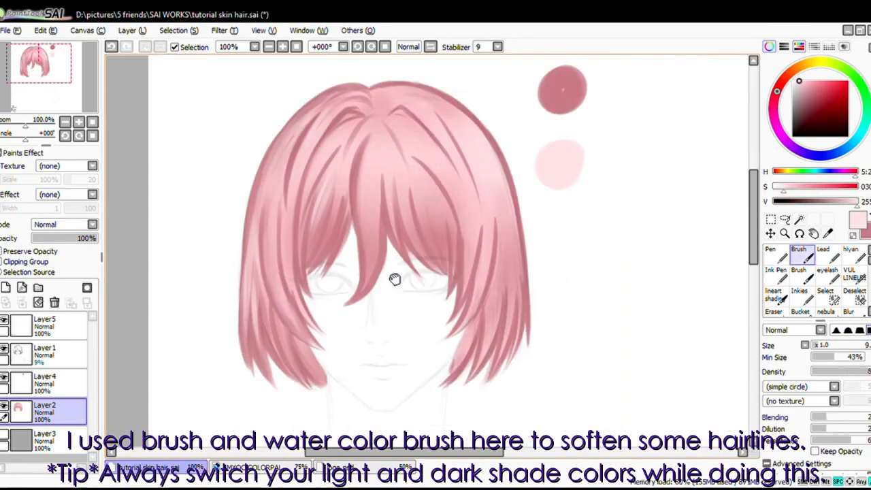
# Step: Soften the left fringe and side strands in light pink with the watercolour brush, undoing the last stroke
pyautogui.press('c')
pyautogui.scroll(1, 365, 194)
pyautogui.moveTo(353, 234)
pyautogui.mouseDown()
pyautogui.moveTo(396, 268)
pyautogui.moveTo(409, 184)
pyautogui.mouseUp()
pyautogui.moveTo(445, 196); pyautogui.dragTo(457, 261)
pyautogui.moveTo(292, 373); pyautogui.dragTo(373, 311)
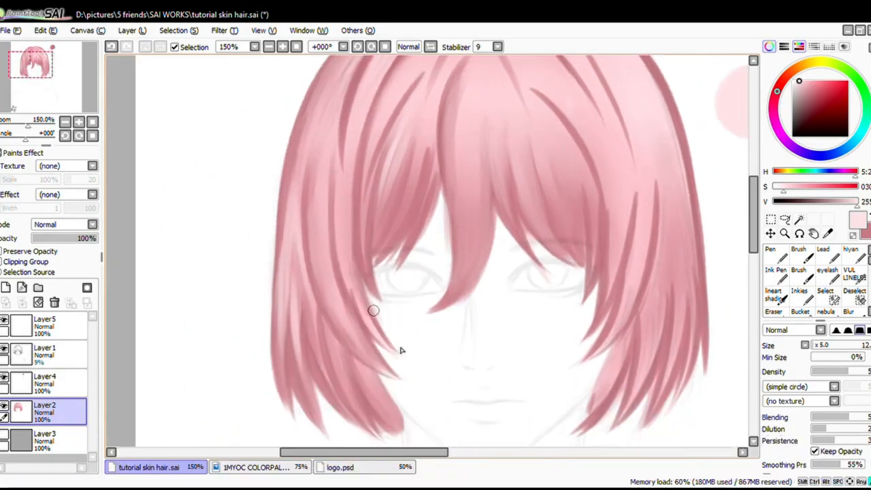
pyautogui.moveTo(360, 114)
pyautogui.mouseDown()
pyautogui.moveTo(360, 225)
pyautogui.moveTo(340, 237)
pyautogui.mouseUp()
pyautogui.moveTo(359, 158); pyautogui.dragTo(328, 311)
pyautogui.moveTo(447, 107)
pyautogui.mouseDown()
pyautogui.moveTo(474, 122)
pyautogui.moveTo(401, 155)
pyautogui.mouseUp()
pyautogui.hotkey('ctrl', 'z')
# Step: Blend light pink into the right side locks and their lower tips with the watercolour brush
pyautogui.moveTo(586, 435); pyautogui.dragTo(578, 243)
pyautogui.moveTo(532, 314); pyautogui.dragTo(546, 274)
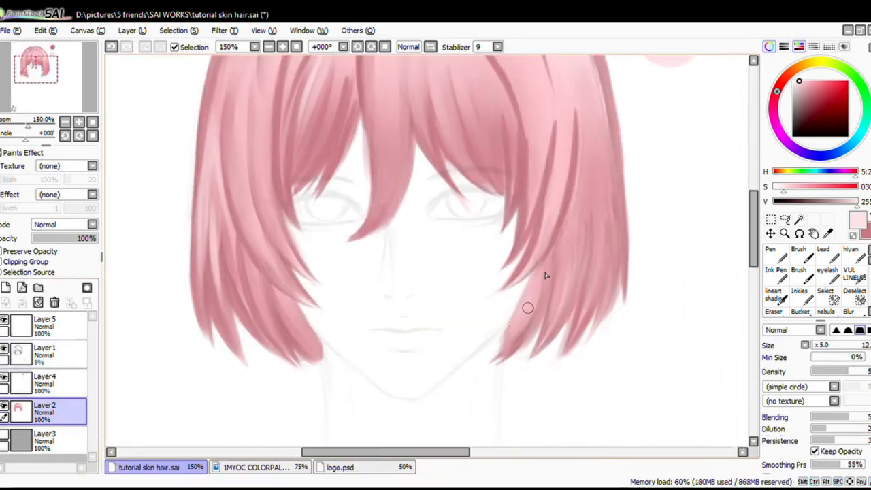
pyautogui.moveTo(538, 196); pyautogui.dragTo(542, 274)
pyautogui.moveTo(455, 150)
pyautogui.mouseDown()
pyautogui.moveTo(487, 210)
pyautogui.moveTo(510, 296)
pyautogui.mouseUp()
# Step: Check the whole hair with the Layer1 sketch hidden and shown, returning to Layer2
pyautogui.scroll(-3, 589, 272)
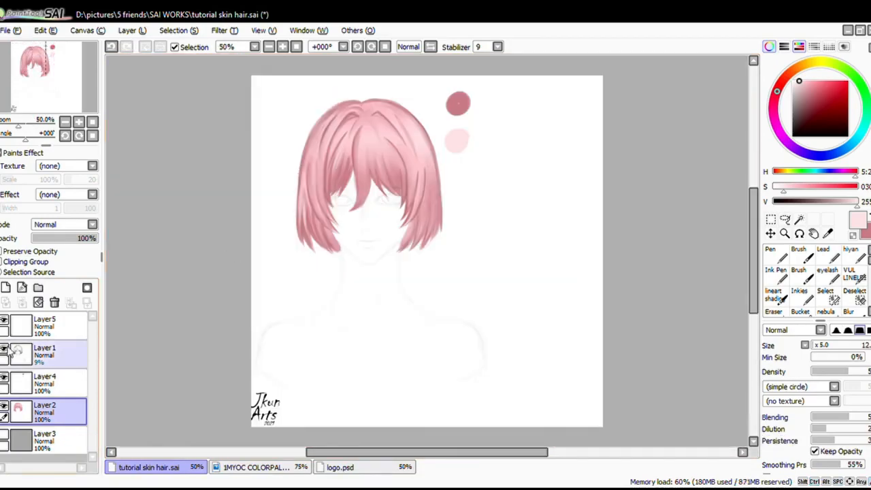
pyautogui.click(4, 350)
pyautogui.scroll(2, 327, 187)
pyautogui.scroll(2, 345, 315)
pyautogui.press('Home')
pyautogui.click(10, 353)
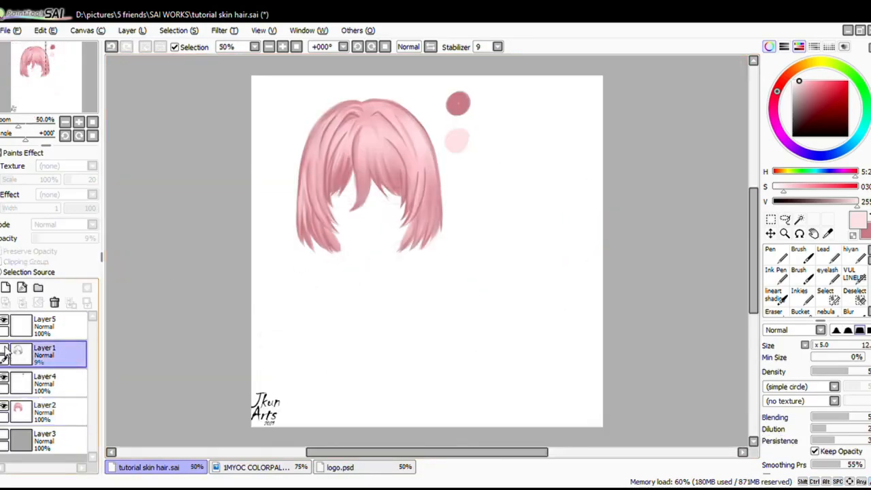
pyautogui.click(5, 349)
pyautogui.click(44, 411)
# Step: Touch up the hair strands on Layer2 and hide the Layer1 sketch
pyautogui.scroll(4, 346, 181)
pyautogui.moveTo(346, 182); pyautogui.dragTo(295, 455)
pyautogui.moveTo(359, 227); pyautogui.dragTo(416, 199)
pyautogui.press('Home')
pyautogui.click(5, 350)
pyautogui.scroll(3, 419, 236)
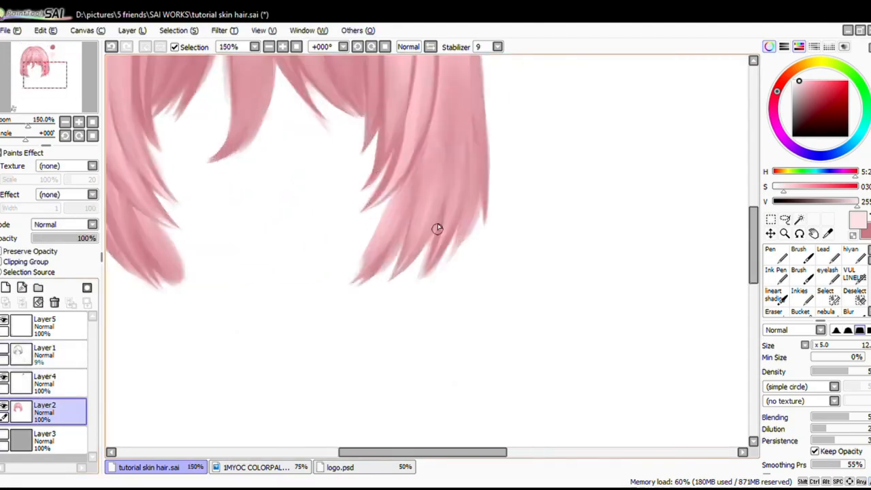
# Step: Show the grey background on Layer3 and soften the hair's outline and strands on Layer2
pyautogui.moveTo(436, 228); pyautogui.dragTo(581, 441)
pyautogui.moveTo(326, 224)
pyautogui.mouseDown()
pyautogui.moveTo(345, 297)
pyautogui.moveTo(356, 292)
pyautogui.mouseUp()
pyautogui.press('e')
pyautogui.press('e')
pyautogui.press('e')
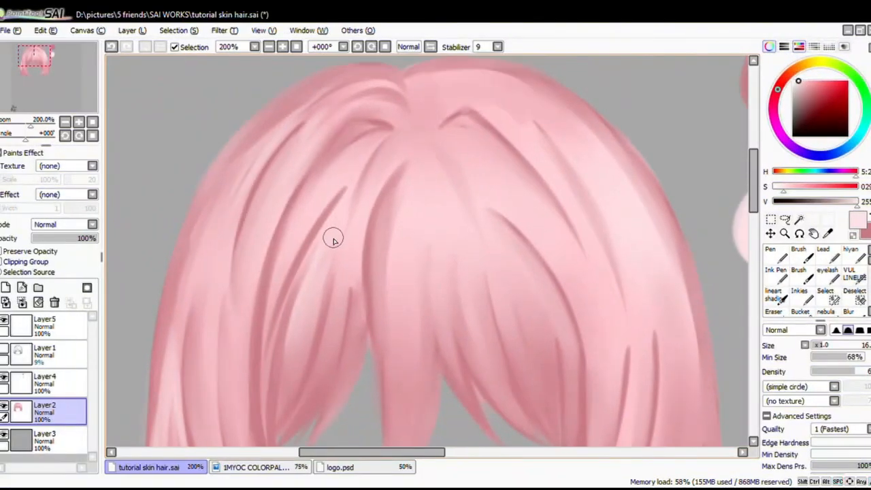
# Step: Paint light pink highlight strands on the upper left side of the hair, following the direction of the hair lines
pyautogui.press('b')
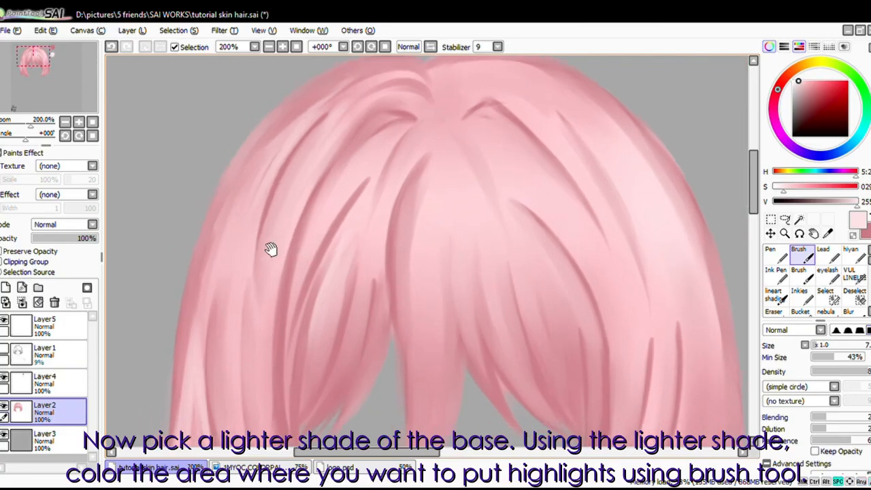
pyautogui.moveTo(271, 249); pyautogui.dragTo(307, 236)
pyautogui.press('c')
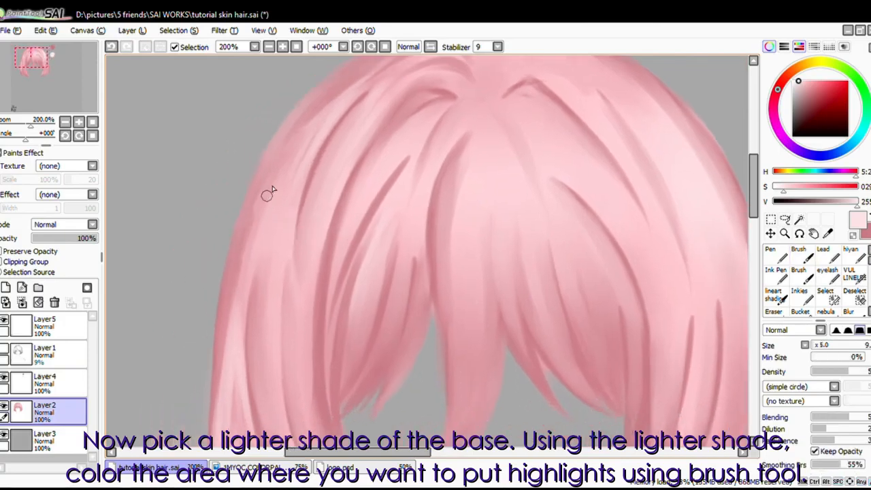
pyautogui.moveTo(268, 192); pyautogui.dragTo(240, 264)
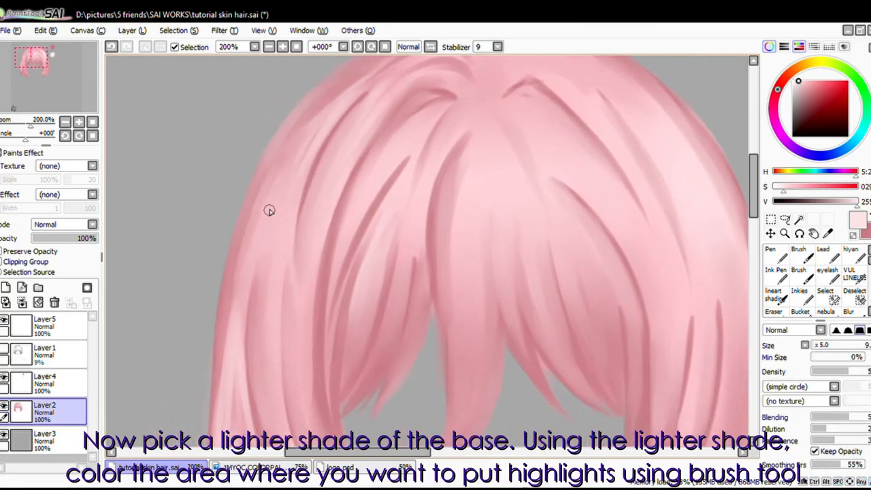
pyautogui.press('b')
pyautogui.moveTo(275, 170); pyautogui.dragTo(242, 287)
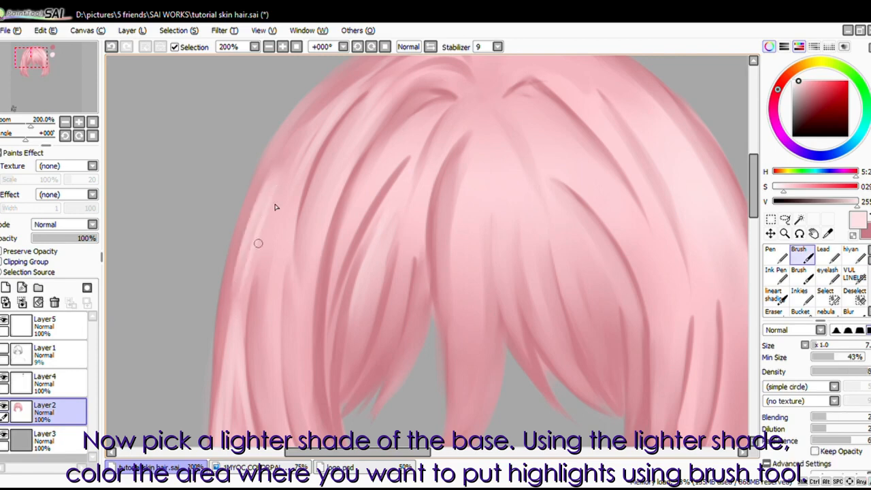
pyautogui.moveTo(258, 243); pyautogui.dragTo(247, 272)
pyautogui.moveTo(290, 178); pyautogui.dragTo(261, 278)
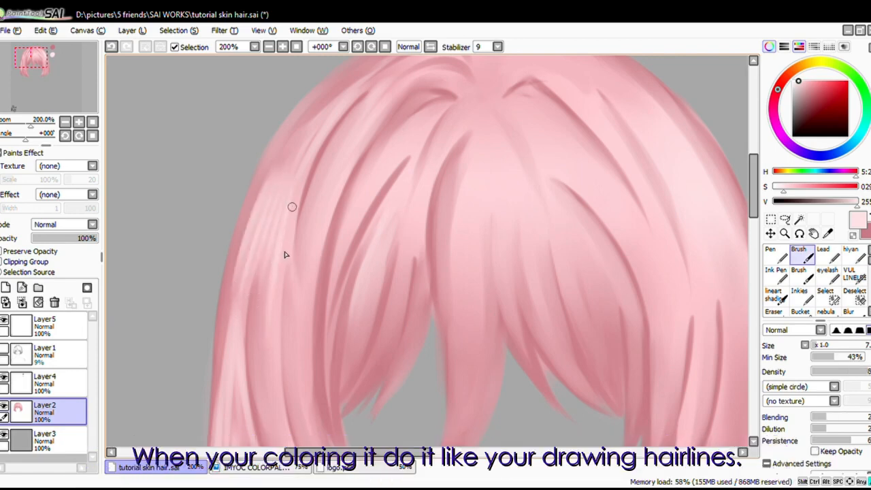
# Step: Extend the light pink highlights further down the left side locks with long thin strokes
pyautogui.scroll(-4, 285, 269)
pyautogui.scroll(3, 309, 200)
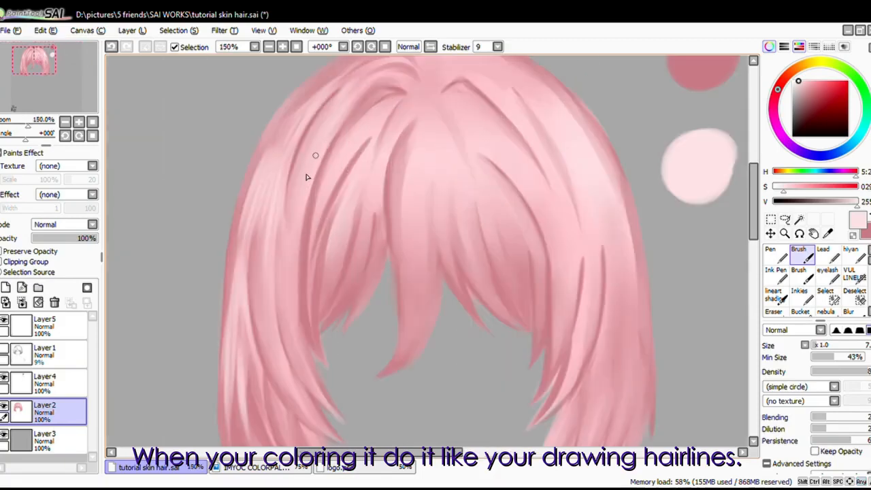
pyautogui.moveTo(315, 155); pyautogui.dragTo(259, 315)
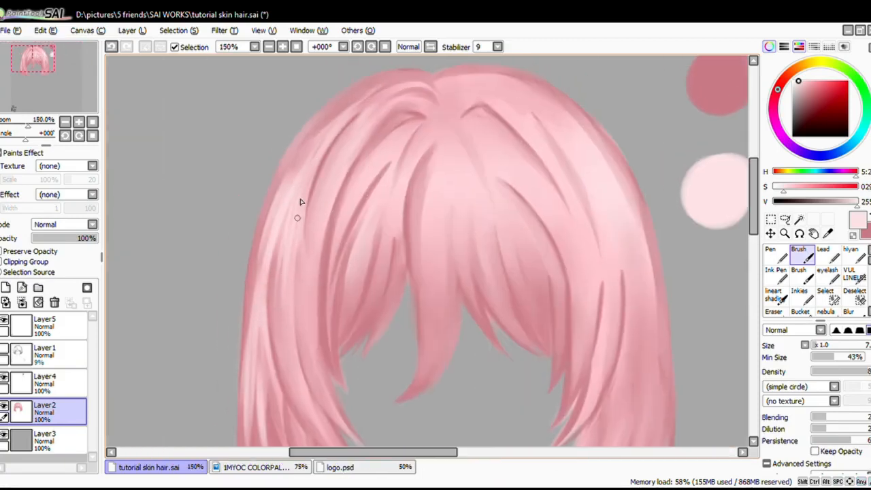
pyautogui.moveTo(306, 194); pyautogui.dragTo(306, 307)
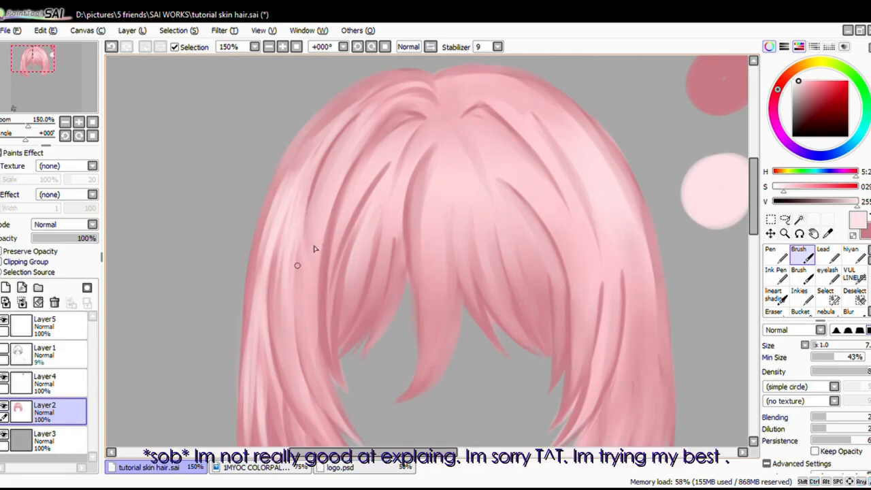
# Step: Enlarge the brush and paint broader light pink highlights between the dark strands just outside the left bangs
pyautogui.moveTo(328, 202)
pyautogui.keyDown('ctrl'); pyautogui.keyDown('alt'); pyautogui.mouseDown()
pyautogui.moveTo(342, 208)
pyautogui.moveTo(306, 268)
pyautogui.mouseUp(); pyautogui.keyUp('alt'); pyautogui.keyUp('ctrl')
pyautogui.moveTo(333, 183)
pyautogui.mouseDown()
pyautogui.moveTo(312, 289)
pyautogui.moveTo(310, 235)
pyautogui.moveTo(303, 292)
pyautogui.mouseUp()
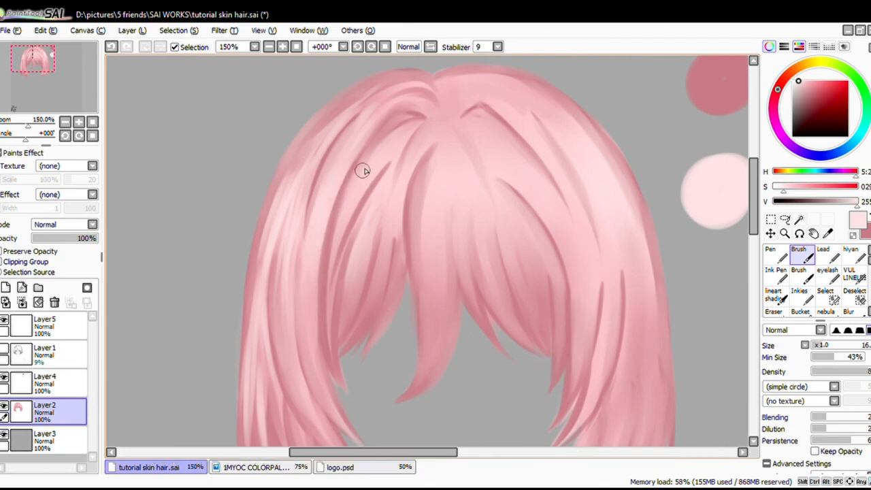
pyautogui.moveTo(364, 170); pyautogui.dragTo(337, 248)
pyautogui.moveTo(375, 153); pyautogui.dragTo(331, 292)
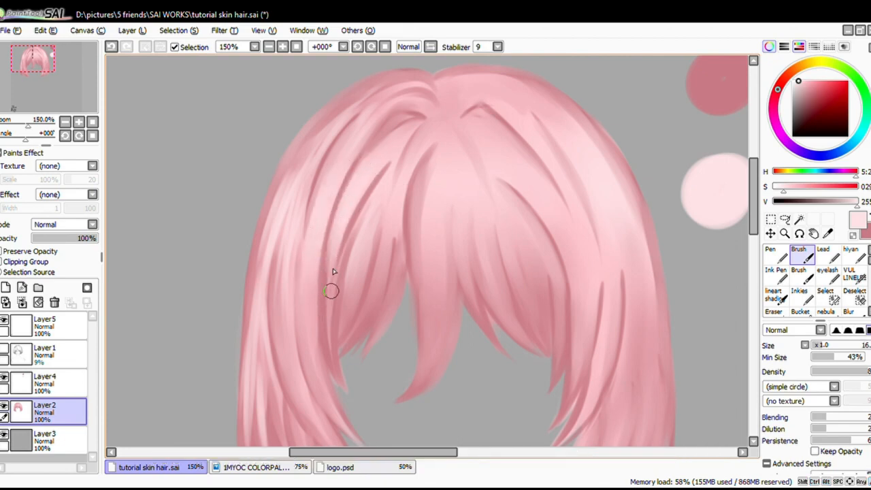
# Step: Paint light pink highlight strands down the left bangs with a smaller brush, following the hair lines
pyautogui.moveTo(382, 190)
pyautogui.mouseDown()
pyautogui.moveTo(369, 251)
pyautogui.moveTo(385, 196)
pyautogui.mouseUp()
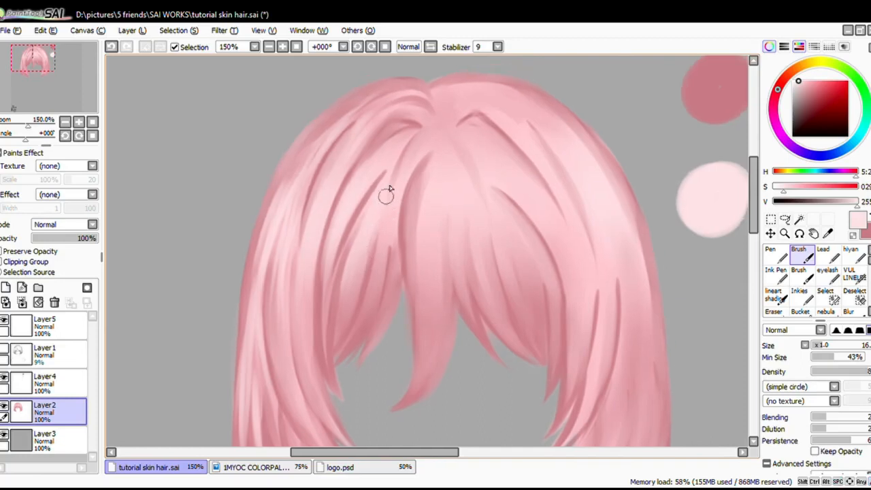
pyautogui.moveTo(402, 132); pyautogui.dragTo(351, 261)
pyautogui.moveTo(398, 192); pyautogui.dragTo(379, 272)
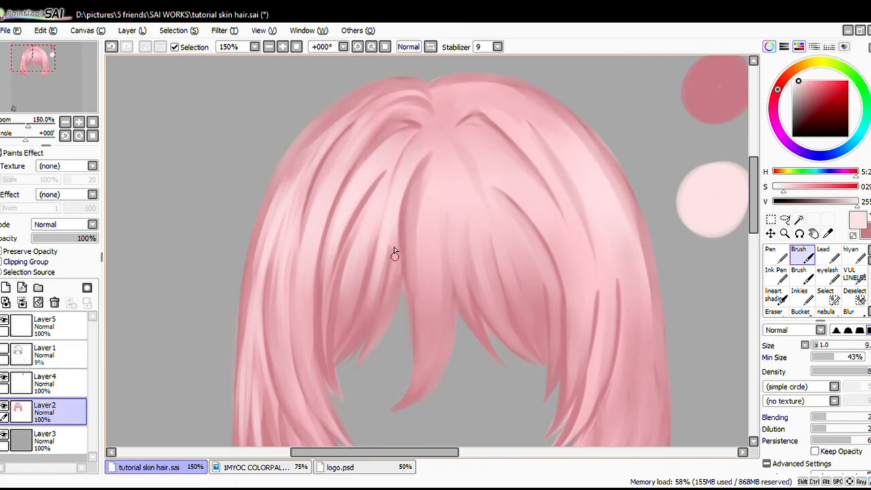
pyautogui.moveTo(378, 318); pyautogui.dragTo(368, 335)
# Step: Paint light pink highlights down the central bangs below the parting, enlarging the brush to size 20 for the wider strokes
pyautogui.moveTo(420, 175); pyautogui.dragTo(411, 284)
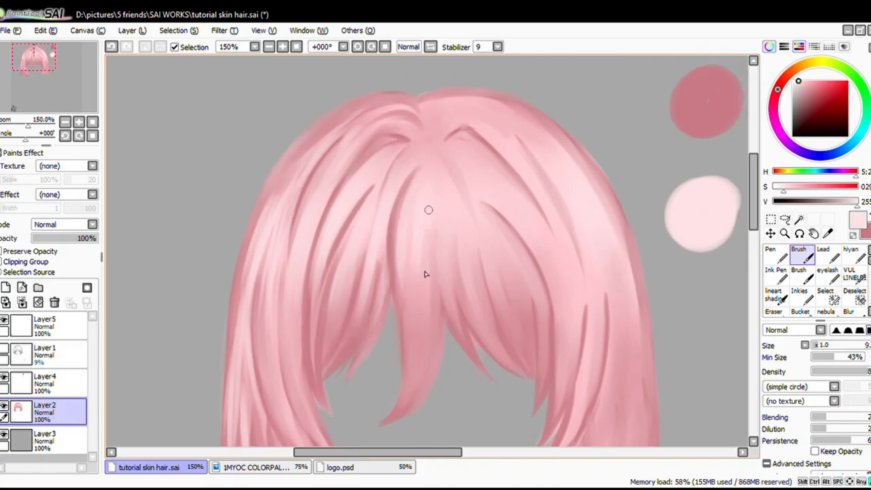
pyautogui.moveTo(463, 229)
pyautogui.mouseDown()
pyautogui.moveTo(460, 216)
pyautogui.moveTo(467, 218)
pyautogui.mouseUp()
pyautogui.moveTo(436, 181); pyautogui.dragTo(455, 292)
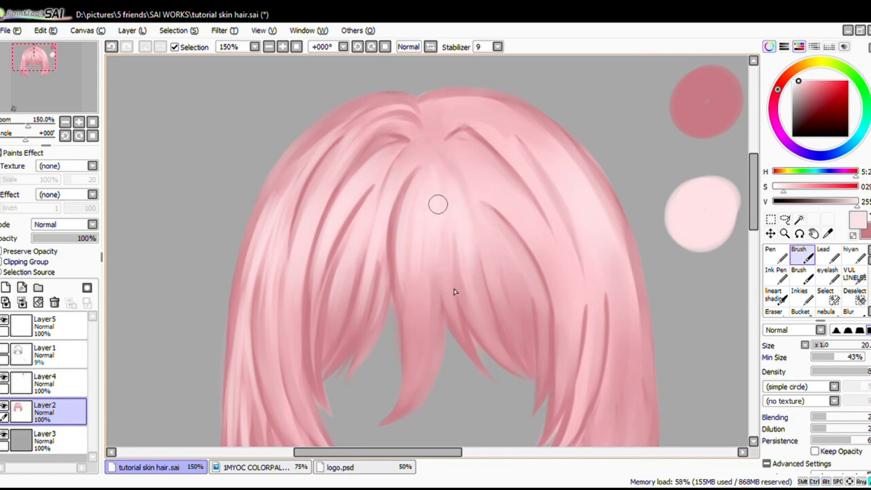
pyautogui.moveTo(431, 190); pyautogui.dragTo(439, 318)
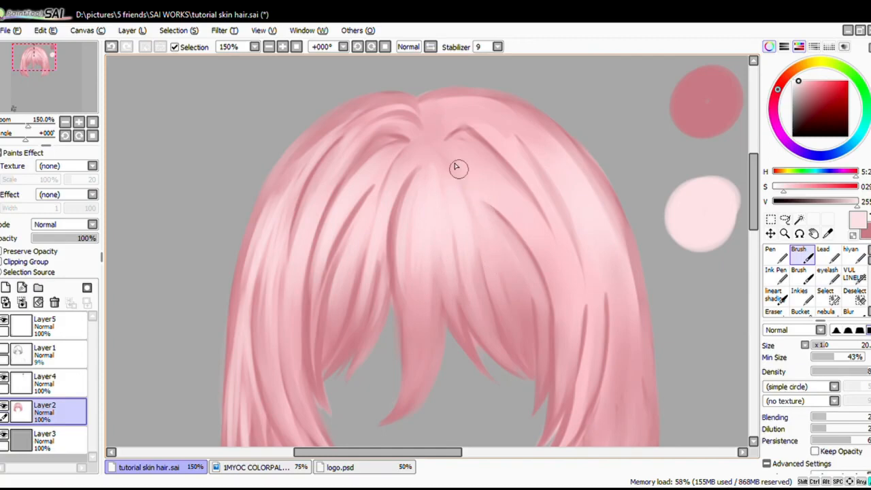
# Step: Paint light pink highlights across the right bangs and upper right side of the hair with curved strokes
pyautogui.moveTo(485, 205); pyautogui.dragTo(519, 274)
pyautogui.moveTo(521, 211); pyautogui.dragTo(557, 266)
pyautogui.moveTo(506, 198); pyautogui.dragTo(547, 272)
pyautogui.moveTo(538, 191); pyautogui.dragTo(563, 278)
pyautogui.moveTo(545, 206); pyautogui.dragTo(580, 250)
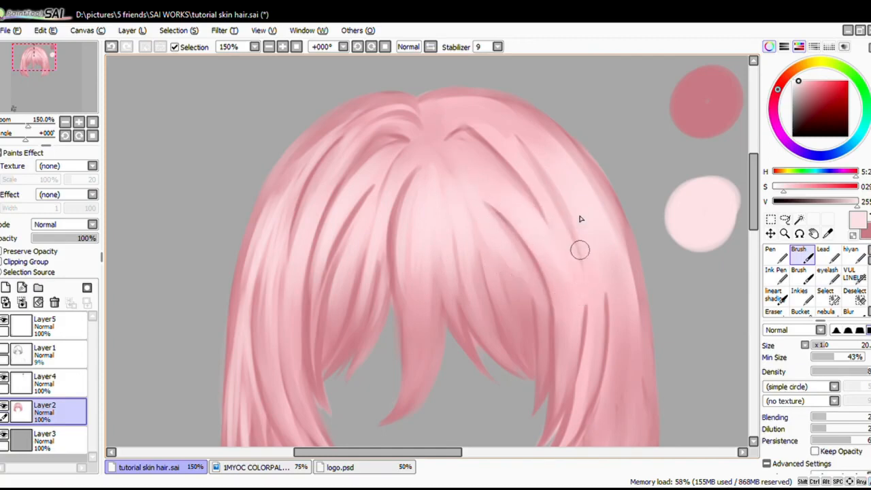
pyautogui.moveTo(563, 186)
pyautogui.mouseDown()
pyautogui.moveTo(601, 274)
pyautogui.moveTo(616, 287)
pyautogui.mouseUp()
pyautogui.moveTo(580, 164); pyautogui.dragTo(621, 278)
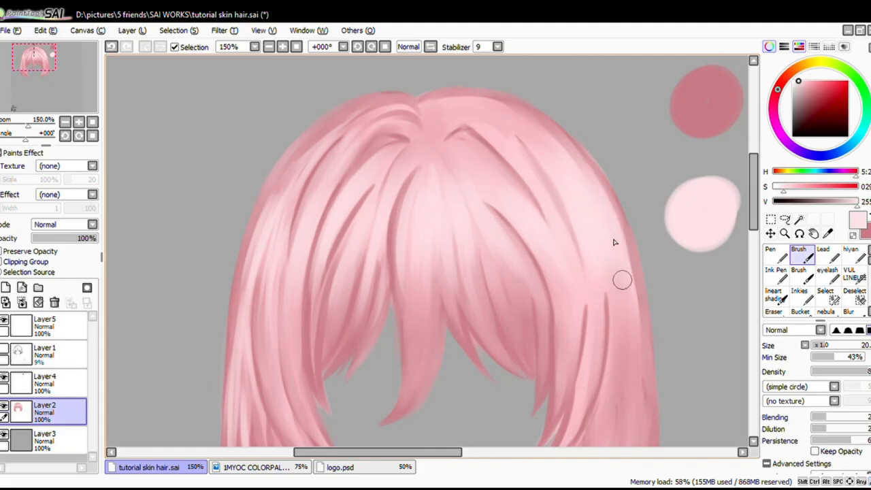
# Step: Reduce the brush to size 12 and extend the light pink highlights down the outer locks on the right side
pyautogui.scroll(-3, 552, 285)
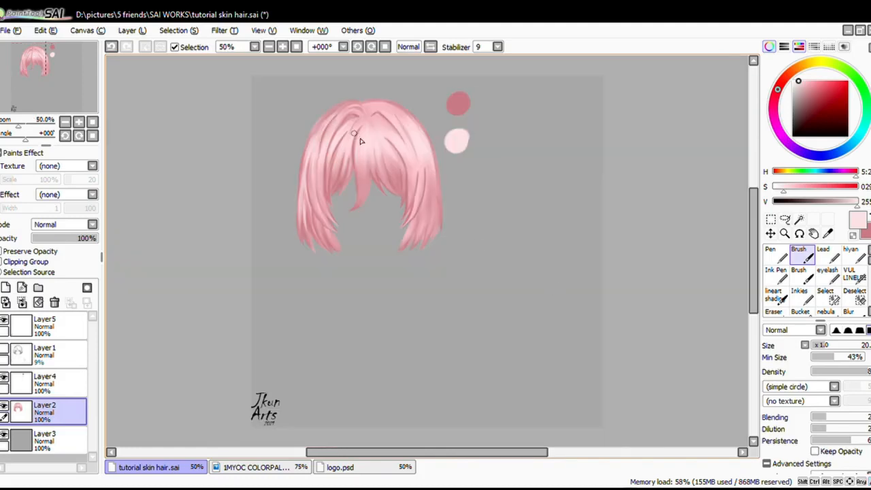
pyautogui.scroll(2, 361, 141)
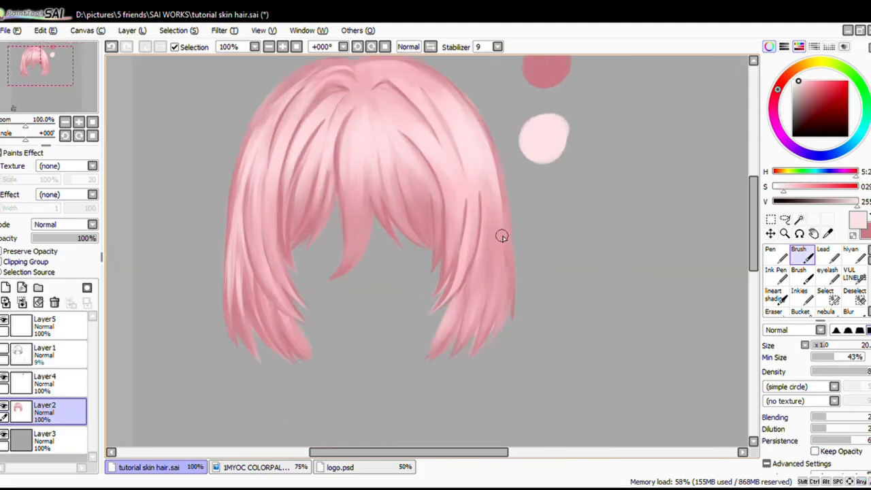
pyautogui.scroll(1, 495, 231)
pyautogui.moveTo(498, 229)
pyautogui.mouseDown()
pyautogui.moveTo(522, 243)
pyautogui.moveTo(515, 286)
pyautogui.mouseUp()
pyautogui.moveTo(514, 219)
pyautogui.mouseDown()
pyautogui.moveTo(511, 338)
pyautogui.moveTo(525, 309)
pyautogui.moveTo(509, 350)
pyautogui.mouseUp()
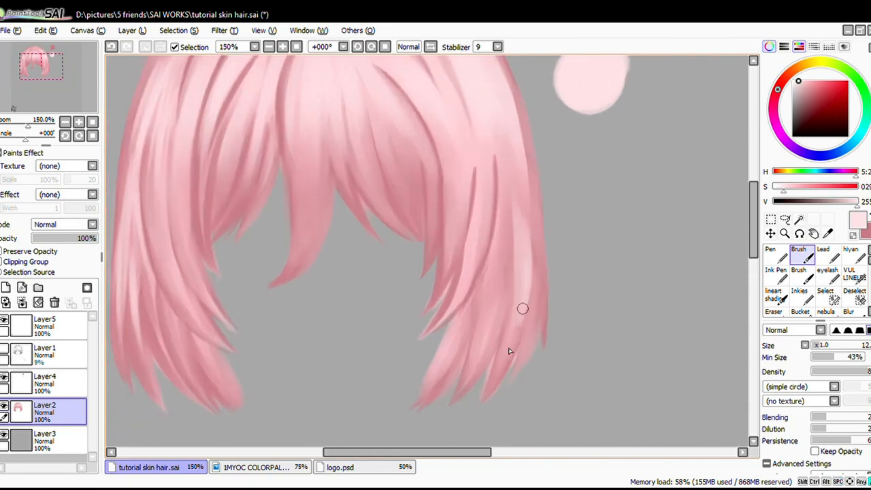
pyautogui.moveTo(515, 306); pyautogui.dragTo(555, 292)
pyautogui.moveTo(548, 249); pyautogui.dragTo(552, 294)
pyautogui.moveTo(555, 216); pyautogui.dragTo(570, 373)
# Step: Add light pink highlight strands to the lower locks on the left side of the hair
pyautogui.moveTo(398, 204); pyautogui.dragTo(421, 200)
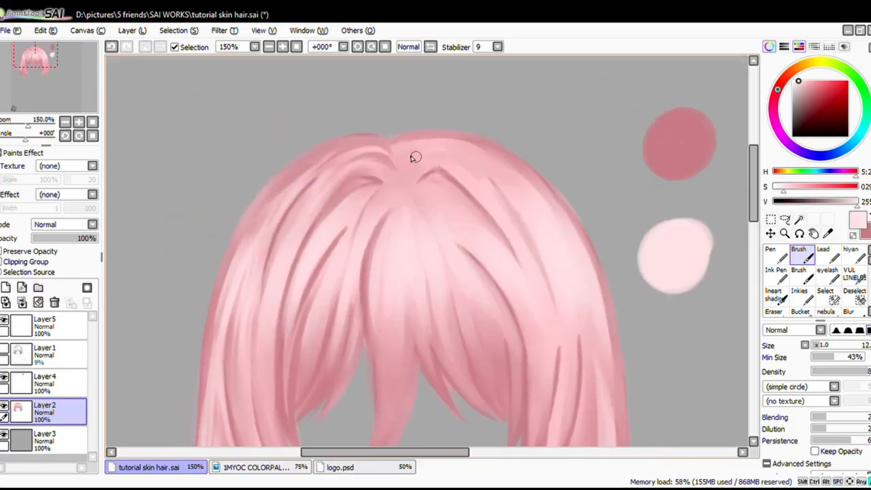
pyautogui.moveTo(539, 250); pyautogui.dragTo(545, 125)
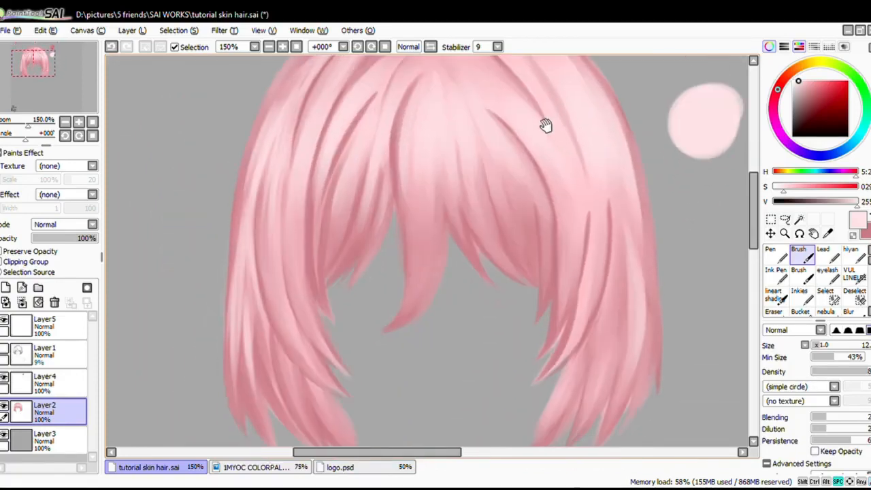
pyautogui.moveTo(307, 284); pyautogui.dragTo(353, 222)
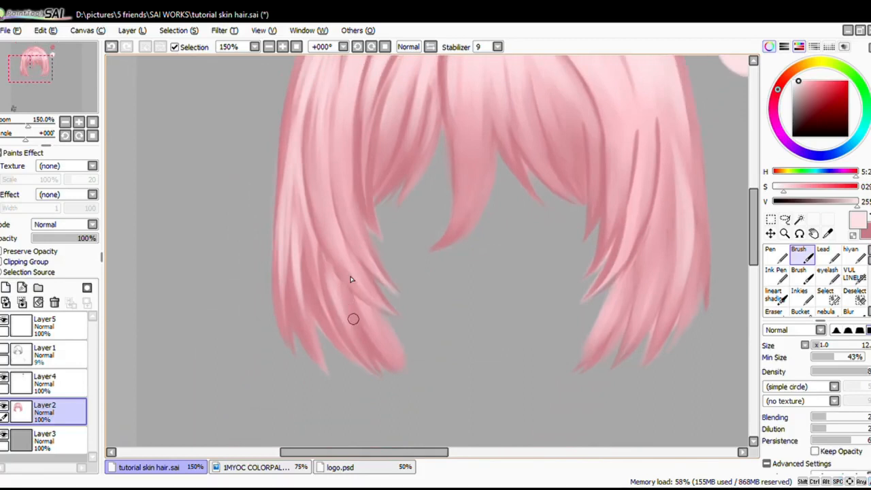
pyautogui.scroll(2, 351, 317)
pyautogui.moveTo(328, 258); pyautogui.dragTo(341, 296)
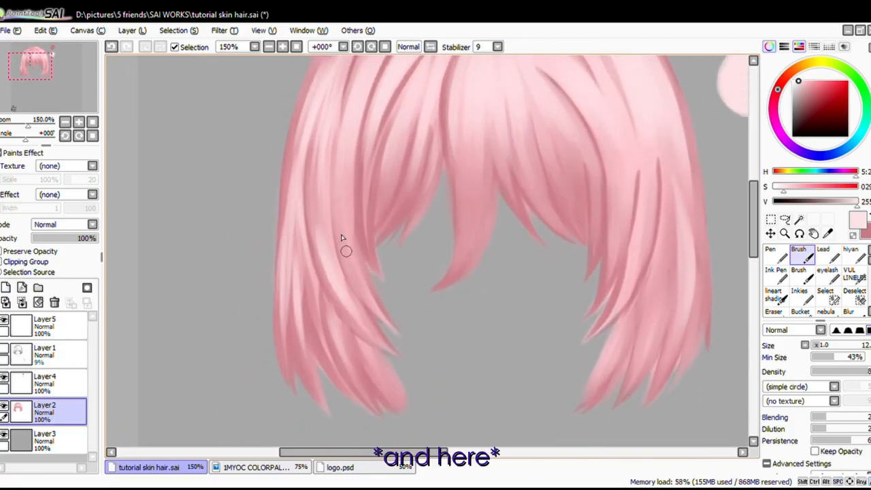
pyautogui.moveTo(340, 223); pyautogui.dragTo(360, 285)
pyautogui.moveTo(350, 168); pyautogui.dragTo(375, 287)
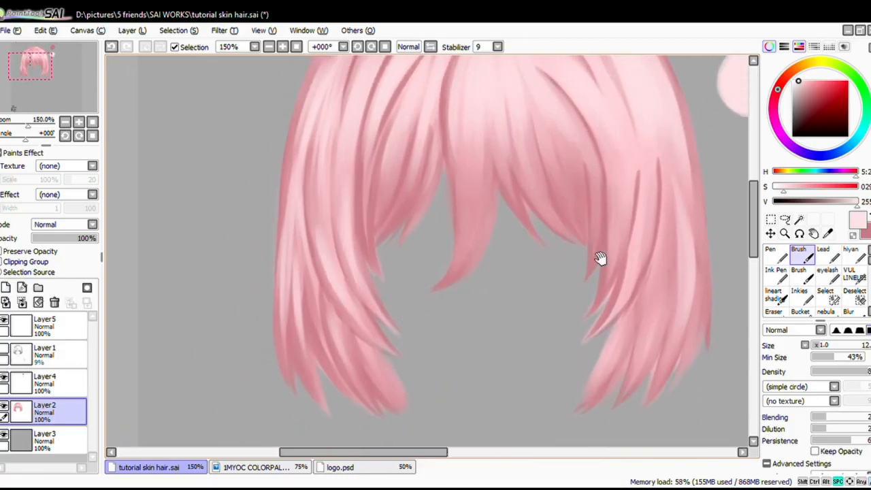
# Step: Paint a light pink highlight on the inner lock beside the right bangs
pyautogui.moveTo(600, 257)
pyautogui.mouseDown()
pyautogui.moveTo(569, 316)
pyautogui.moveTo(592, 344)
pyautogui.moveTo(608, 313)
pyautogui.mouseUp()
pyautogui.moveTo(587, 237); pyautogui.dragTo(571, 317)
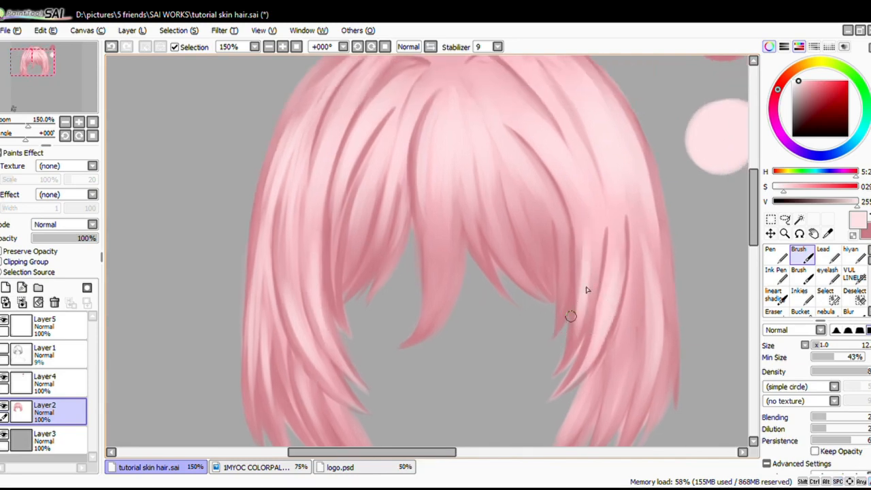
pyautogui.moveTo(532, 247); pyautogui.dragTo(562, 276)
# Step: Switch to the water color brush and blend the highlights on the inner left side locks
pyautogui.press('c')
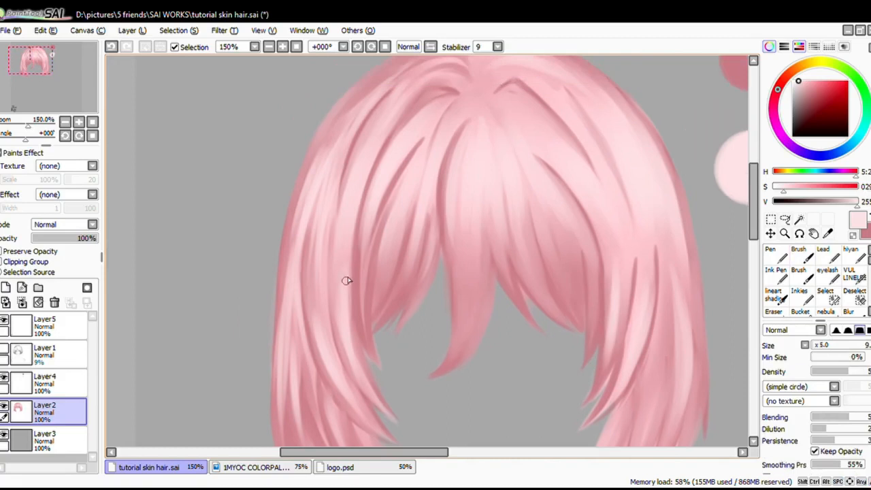
pyautogui.moveTo(346, 281); pyautogui.dragTo(351, 266)
pyautogui.scroll(1, 351, 267)
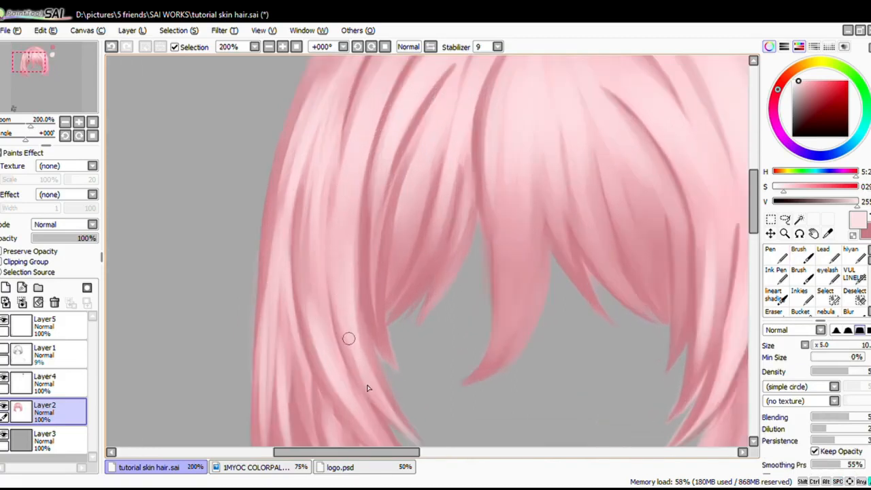
pyautogui.moveTo(367, 388); pyautogui.dragTo(336, 264)
pyautogui.moveTo(331, 314); pyautogui.dragTo(360, 308)
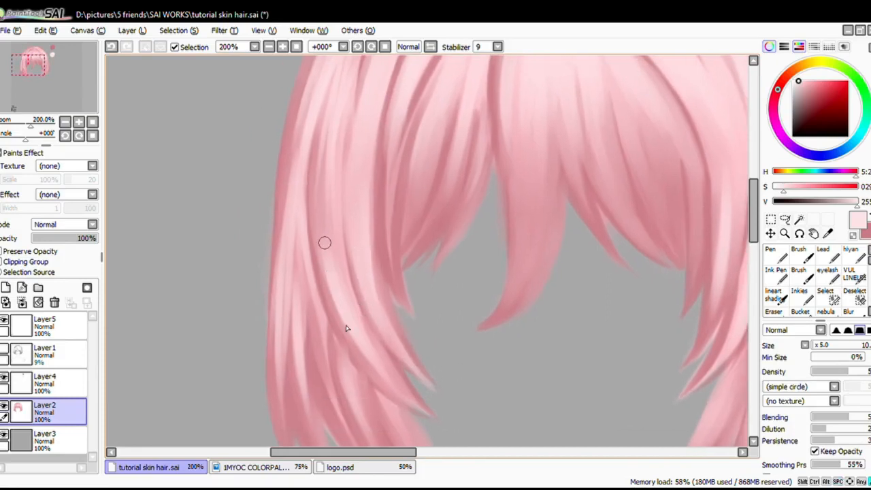
pyautogui.moveTo(324, 243); pyautogui.dragTo(352, 324)
pyautogui.moveTo(332, 293); pyautogui.dragTo(364, 339)
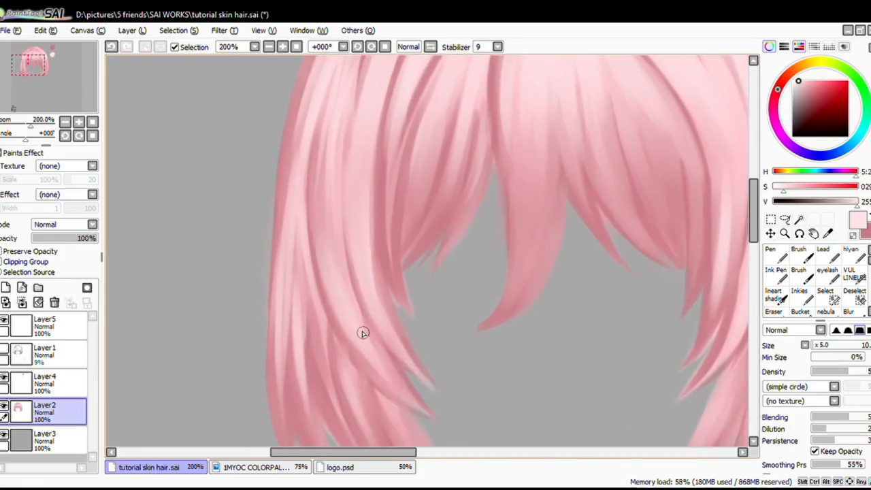
# Step: Undo the last blending stroke and smooth the highlights on the left side locks again along the strands
pyautogui.scroll(-3, 361, 292)
pyautogui.scroll(2, 333, 177)
pyautogui.hotkey('ctrl', 'z')
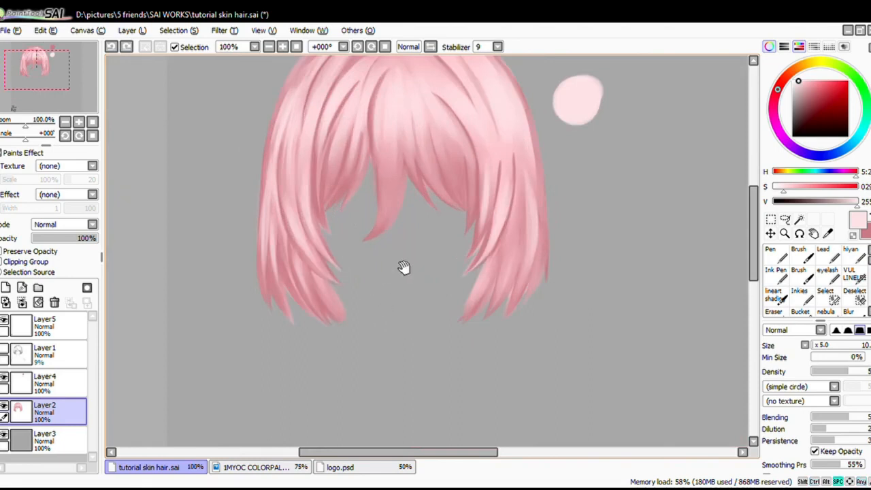
pyautogui.moveTo(403, 268); pyautogui.dragTo(404, 286)
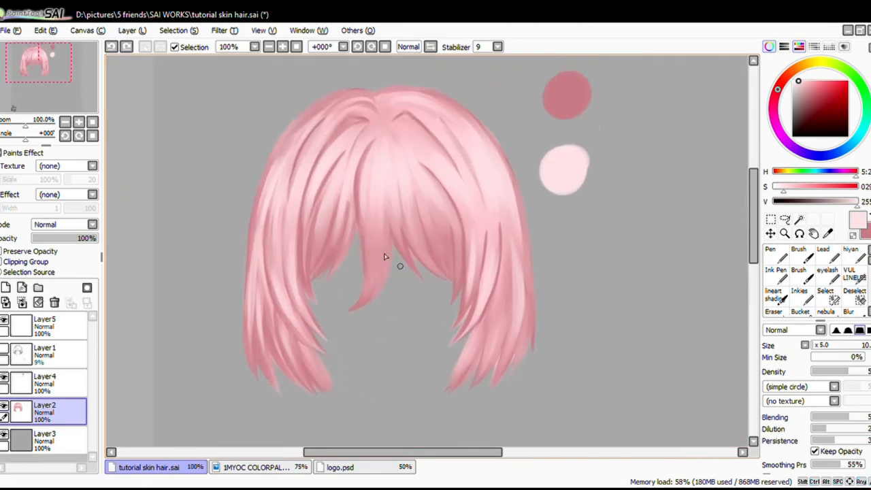
pyautogui.scroll(2, 279, 296)
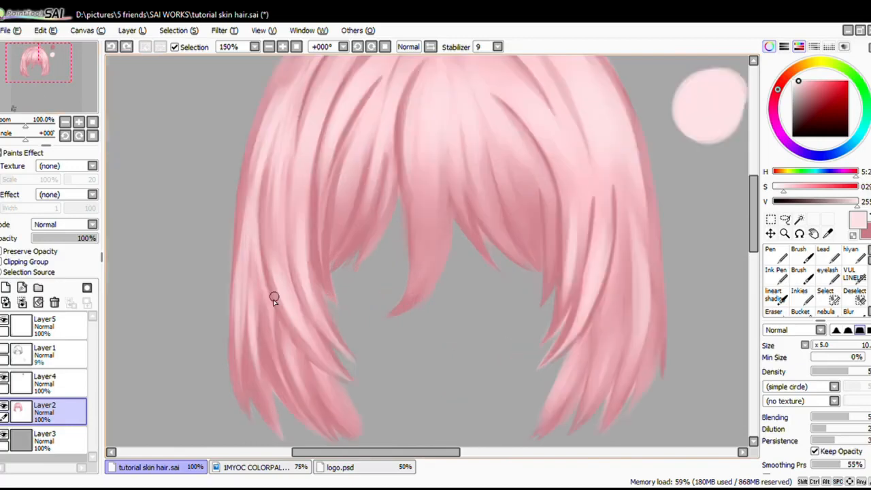
pyautogui.moveTo(290, 278); pyautogui.dragTo(305, 312)
pyautogui.moveTo(279, 237); pyautogui.dragTo(314, 334)
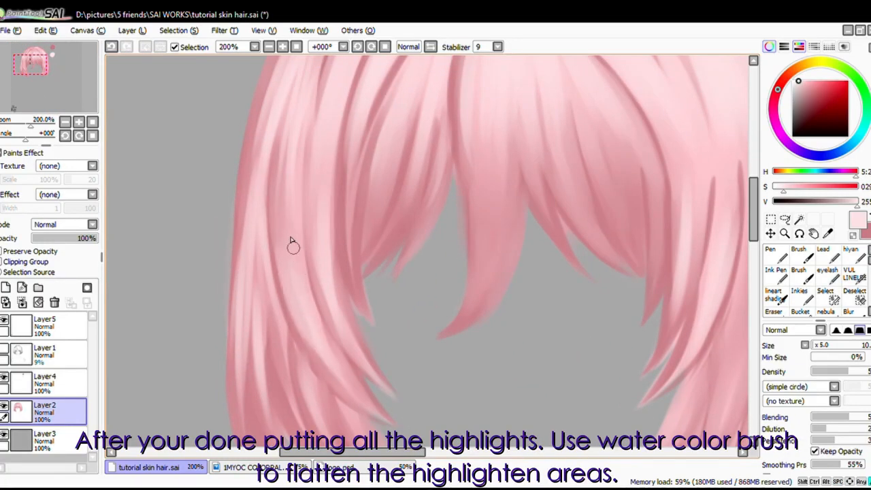
pyautogui.moveTo(291, 243); pyautogui.dragTo(340, 385)
pyautogui.moveTo(286, 286); pyautogui.dragTo(334, 370)
pyautogui.moveTo(294, 238); pyautogui.dragTo(334, 311)
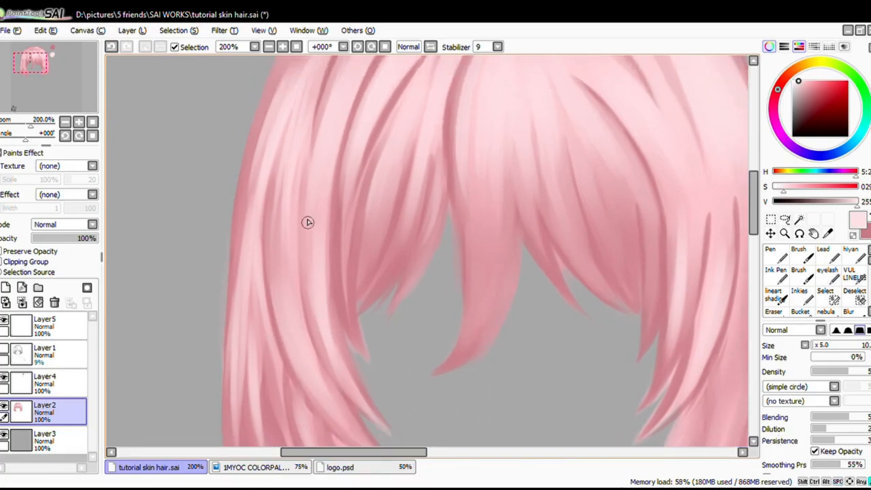
# Step: Blend the highlights further along the long inner and outer strands of the left side hair
pyautogui.moveTo(308, 222); pyautogui.dragTo(339, 375)
pyautogui.moveTo(342, 196); pyautogui.dragTo(337, 289)
pyautogui.moveTo(298, 223)
pyautogui.mouseDown()
pyautogui.moveTo(290, 219)
pyautogui.moveTo(316, 230)
pyautogui.moveTo(304, 206)
pyautogui.moveTo(283, 360)
pyautogui.mouseUp()
pyautogui.moveTo(264, 231); pyautogui.dragTo(243, 371)
pyautogui.moveTo(253, 320)
pyautogui.mouseDown()
pyautogui.moveTo(257, 211)
pyautogui.moveTo(245, 286)
pyautogui.mouseUp()
# Step: Soften the highlights and outer edge of the upper left hair up to the crown with a size 12 brush
pyautogui.moveTo(302, 77); pyautogui.dragTo(286, 233)
pyautogui.moveTo(310, 163); pyautogui.dragTo(229, 331)
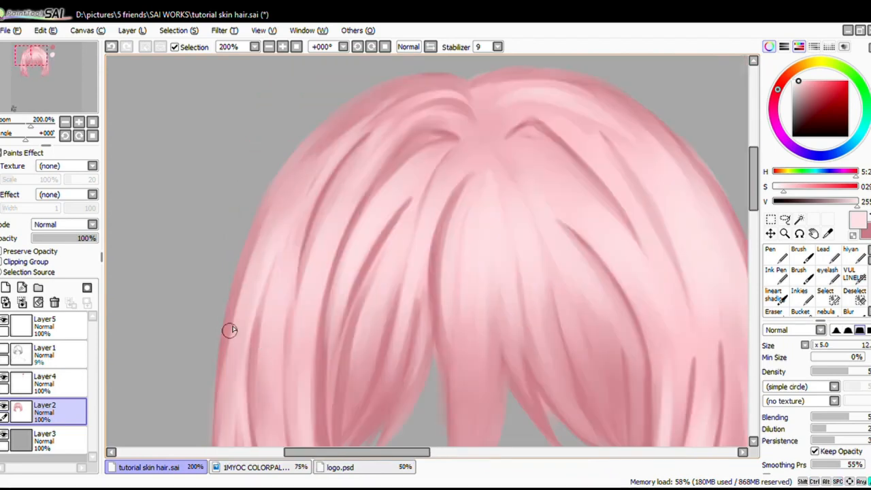
pyautogui.moveTo(372, 105); pyautogui.dragTo(289, 225)
pyautogui.moveTo(300, 176); pyautogui.dragTo(286, 195)
pyautogui.moveTo(332, 343); pyautogui.dragTo(346, 228)
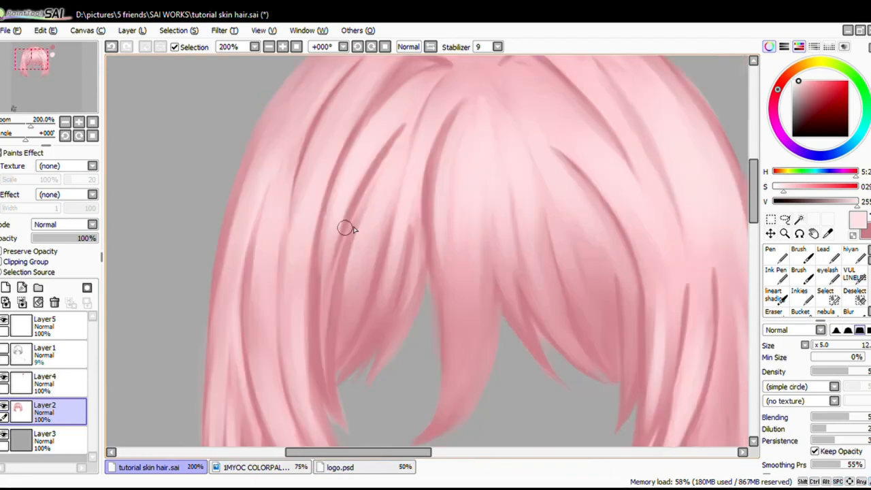
# Step: Blend the highlights on the central and right bangs into the surrounding pink
pyautogui.moveTo(449, 217); pyautogui.dragTo(380, 250)
pyautogui.moveTo(465, 170); pyautogui.dragTo(460, 213)
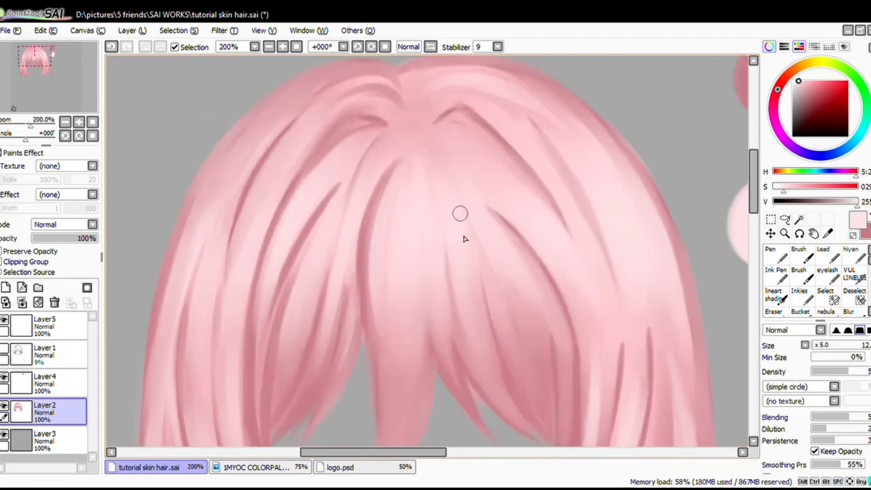
pyautogui.moveTo(517, 295); pyautogui.dragTo(507, 309)
pyautogui.moveTo(510, 338); pyautogui.dragTo(497, 298)
pyautogui.moveTo(494, 230); pyautogui.dragTo(474, 257)
pyautogui.moveTo(539, 322); pyautogui.dragTo(505, 204)
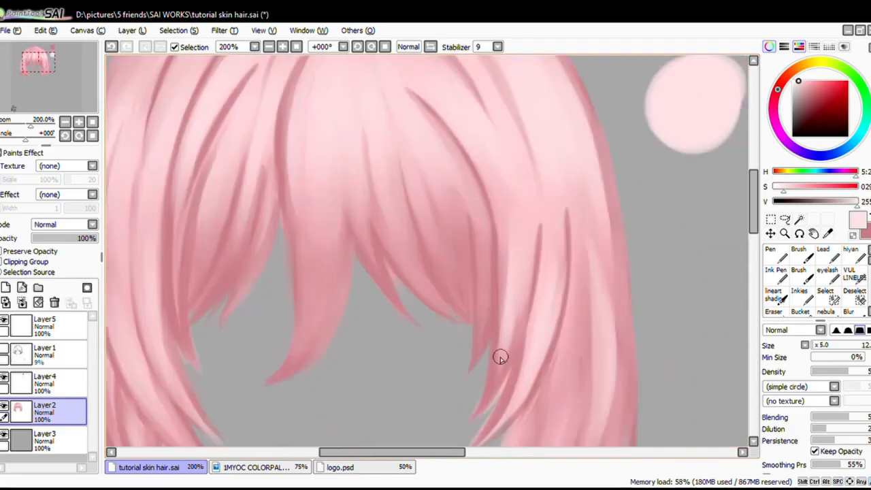
# Step: Flatten the highlights on the right side locks down to their tips with the water color brush
pyautogui.moveTo(551, 244); pyautogui.dragTo(541, 210)
pyautogui.moveTo(604, 377)
pyautogui.mouseDown()
pyautogui.moveTo(603, 269)
pyautogui.moveTo(579, 325)
pyautogui.mouseUp()
pyautogui.scroll(-1, 602, 215)
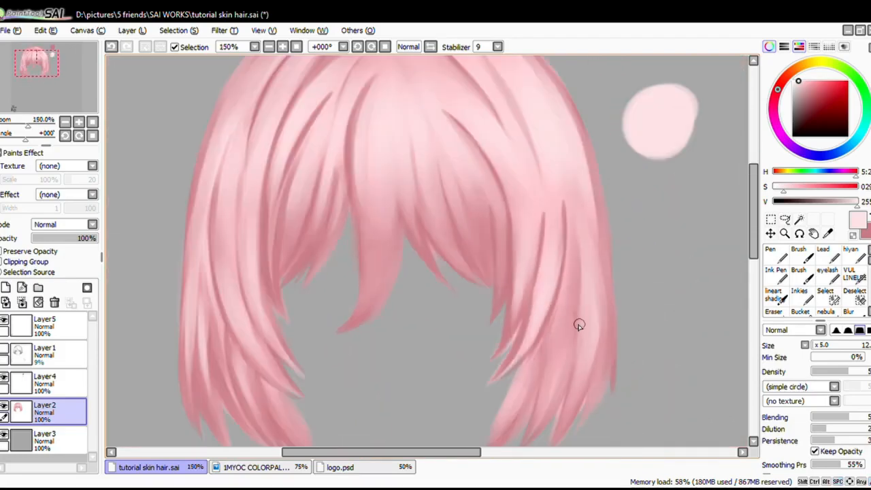
pyautogui.moveTo(568, 183)
pyautogui.mouseDown()
pyautogui.moveTo(437, 152)
pyautogui.moveTo(433, 210)
pyautogui.moveTo(397, 237)
pyautogui.mouseUp()
pyautogui.moveTo(410, 222)
pyautogui.mouseDown()
pyautogui.moveTo(449, 217)
pyautogui.moveTo(426, 310)
pyautogui.mouseUp()
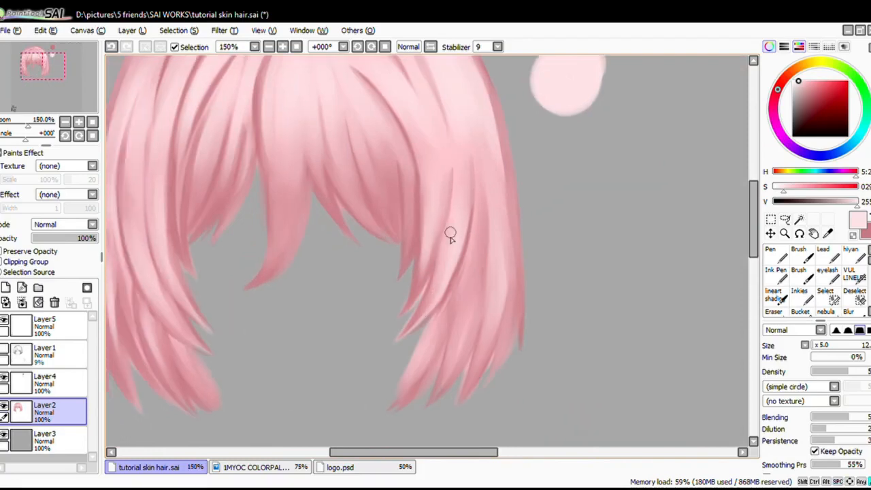
pyautogui.moveTo(467, 214); pyautogui.dragTo(431, 313)
pyautogui.moveTo(397, 126); pyautogui.dragTo(458, 228)
pyautogui.moveTo(493, 334); pyautogui.dragTo(494, 266)
pyautogui.moveTo(475, 340); pyautogui.dragTo(502, 281)
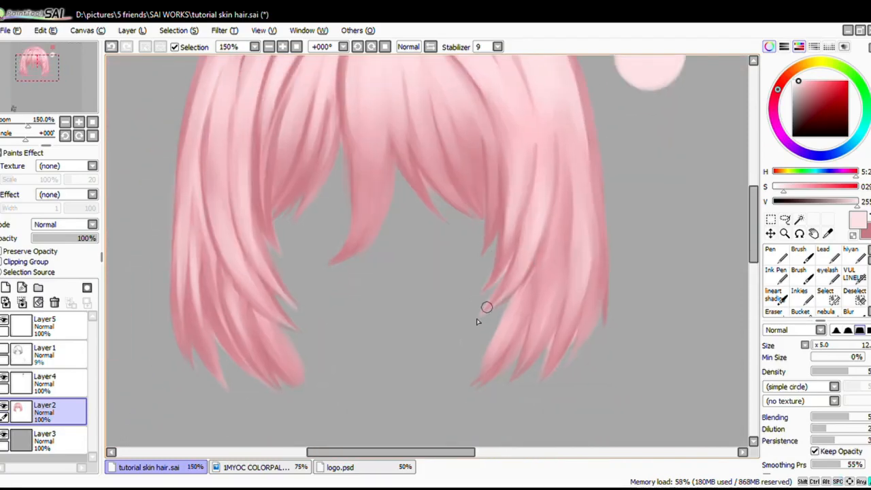
pyautogui.moveTo(508, 346); pyautogui.dragTo(513, 311)
pyautogui.moveTo(504, 95); pyautogui.dragTo(514, 327)
pyautogui.press('Home')
pyautogui.scroll(1, 548, 289)
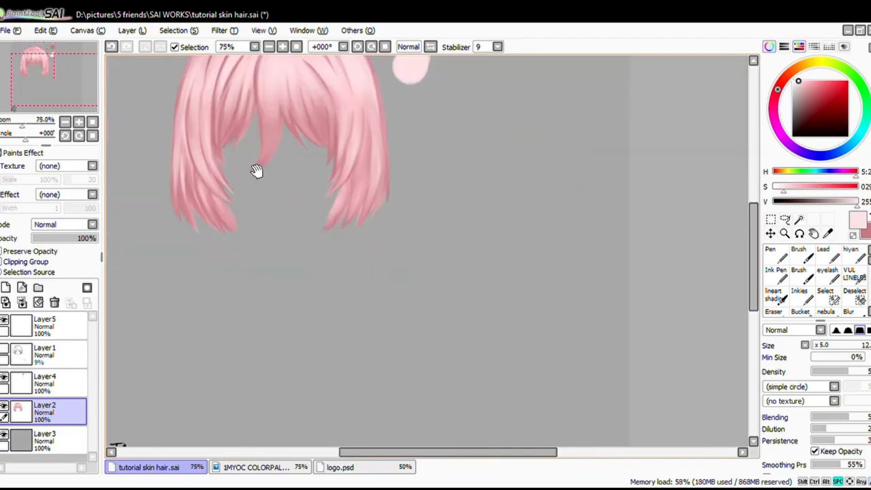
# Step: Smooth the edges of the upper left hair and left bangs with the Blur tool at size 12
pyautogui.scroll(2, 369, 238)
pyautogui.moveTo(255, 170)
pyautogui.mouseDown()
pyautogui.moveTo(359, 321)
pyautogui.moveTo(389, 233)
pyautogui.moveTo(416, 243)
pyautogui.moveTo(400, 233)
pyautogui.mouseUp()
pyautogui.press('c')
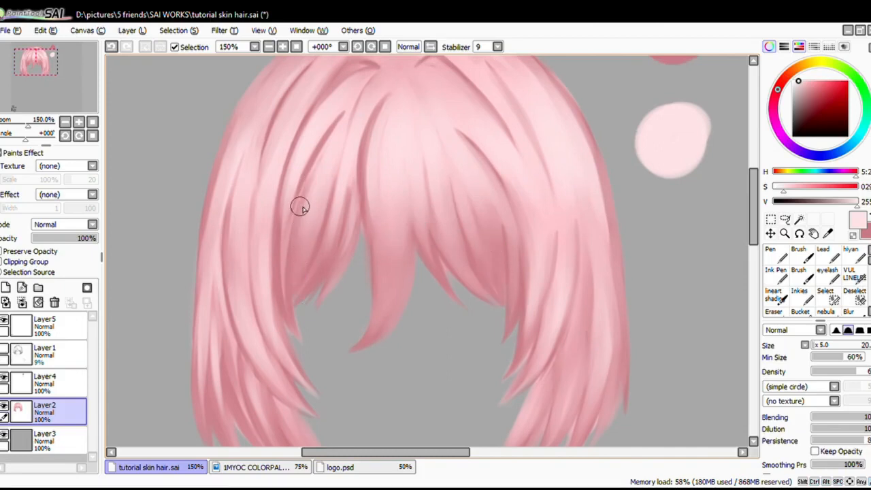
pyautogui.keyDown('ctrl'); pyautogui.keyDown('alt'); pyautogui.moveTo(297, 209); pyautogui.dragTo(288, 203); pyautogui.keyUp('alt'); pyautogui.keyUp('ctrl')
pyautogui.scroll(-4, 304, 293)
pyautogui.scroll(5, 303, 276)
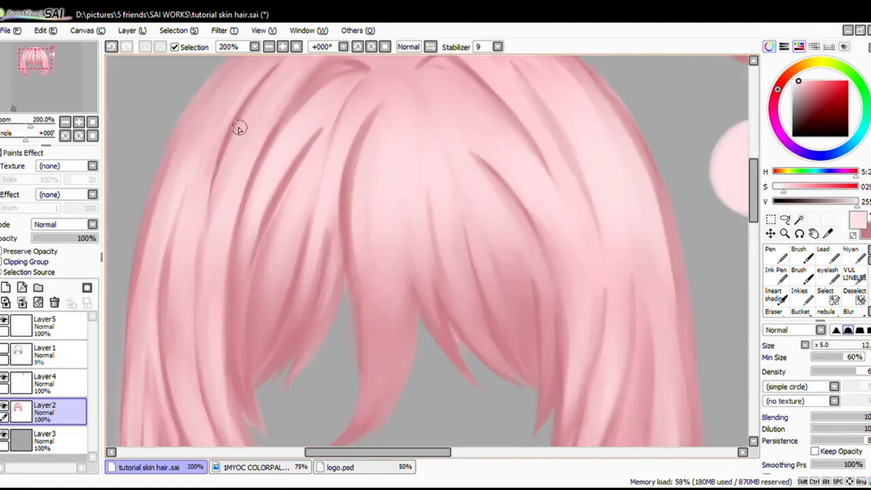
pyautogui.moveTo(362, 202); pyautogui.dragTo(400, 247)
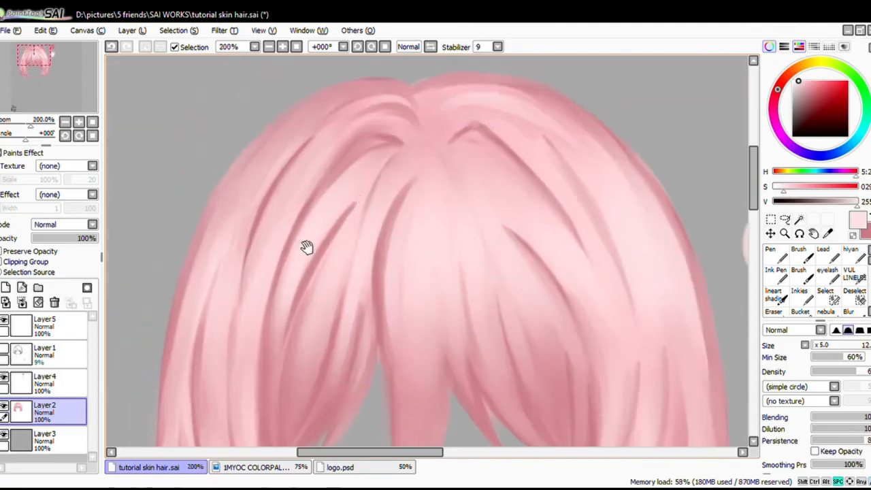
pyautogui.moveTo(307, 246); pyautogui.dragTo(333, 218)
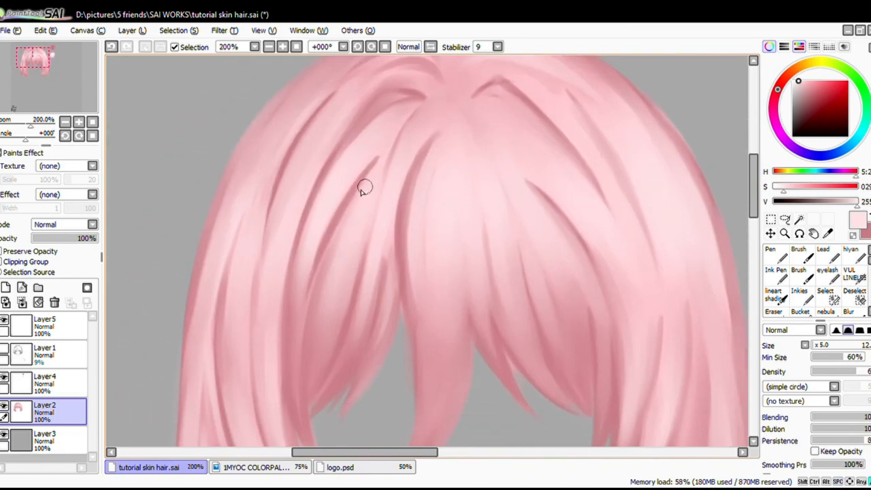
pyautogui.moveTo(350, 265); pyautogui.dragTo(344, 238)
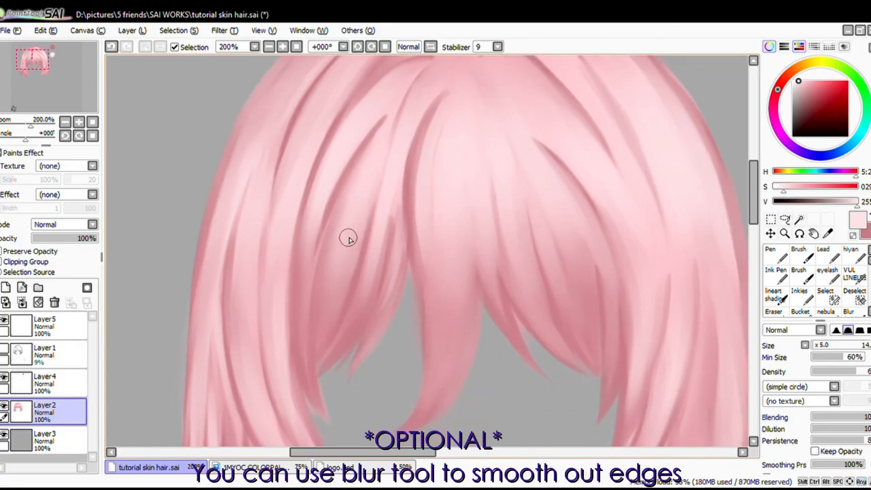
# Step: Enlarge the Blur tool to size 20 and soften the long strands of the left side hair
pyautogui.press(']')
pyautogui.press(']')
pyautogui.press(']')
pyautogui.press('space')
pyautogui.moveTo(290, 291); pyautogui.dragTo(315, 256)
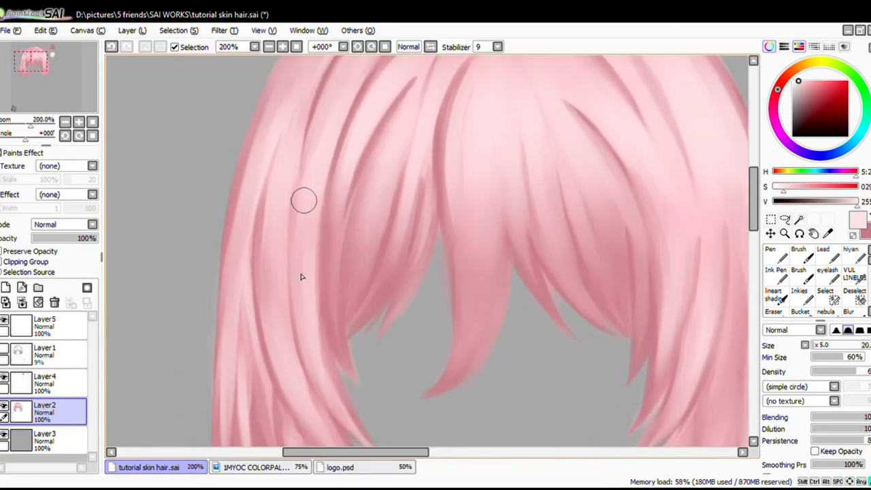
pyautogui.scroll(-4, 301, 224)
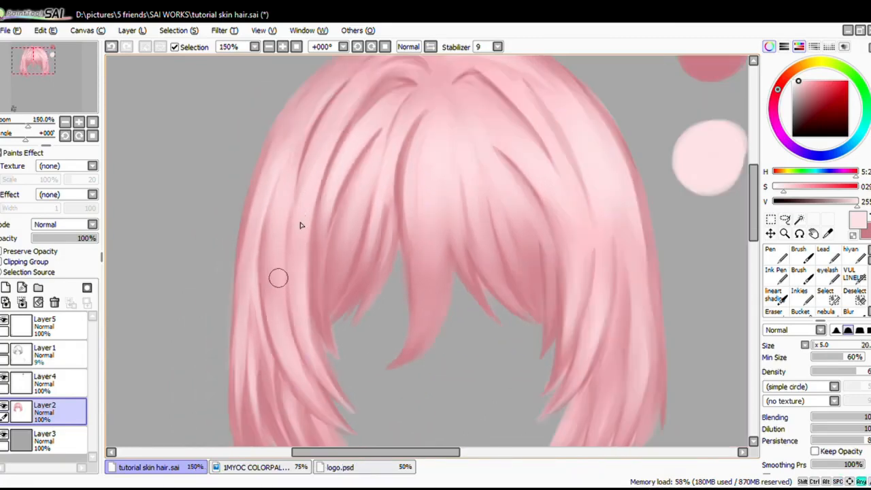
pyautogui.scroll(1, 317, 261)
pyautogui.press('space')
pyautogui.moveTo(444, 208); pyautogui.dragTo(469, 238)
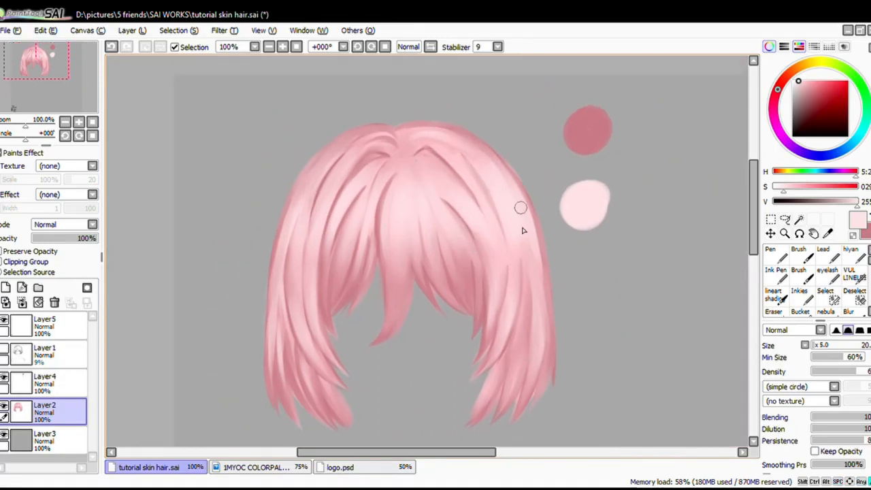
# Step: Blur the right side locks down to their tips and soften the lower ends of the left side locks
pyautogui.press('space')
pyautogui.moveTo(520, 254); pyautogui.dragTo(508, 214)
pyautogui.moveTo(529, 286); pyautogui.dragTo(526, 241)
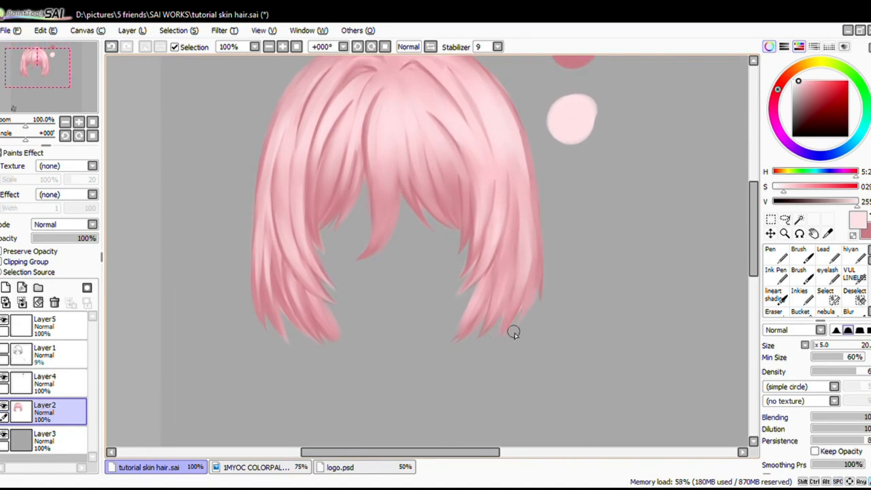
pyautogui.scroll(2, 514, 332)
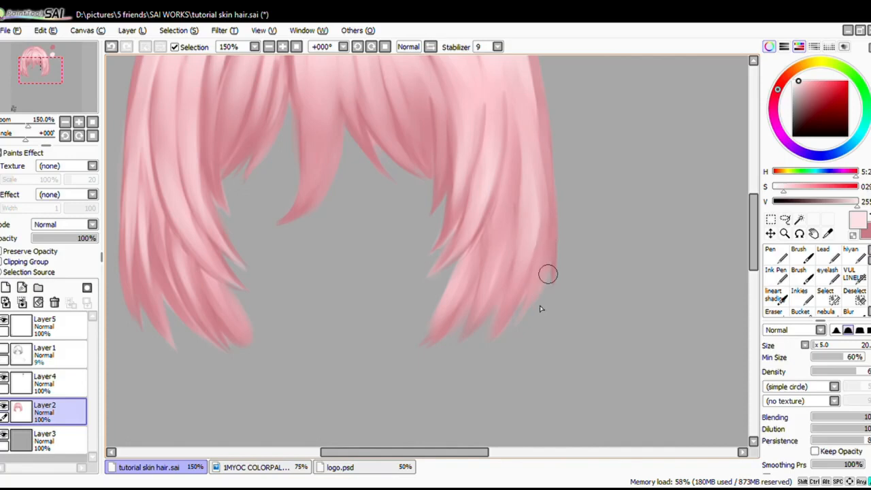
pyautogui.moveTo(341, 282); pyautogui.dragTo(498, 270)
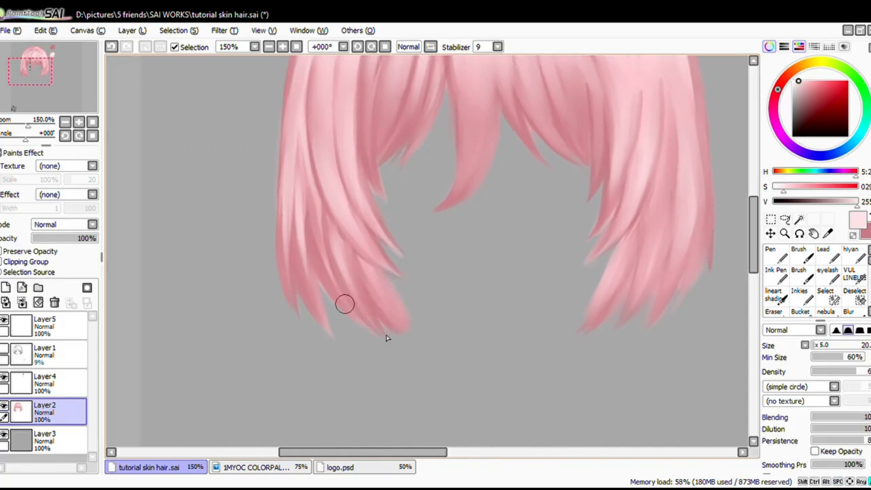
pyautogui.moveTo(344, 304); pyautogui.dragTo(383, 327)
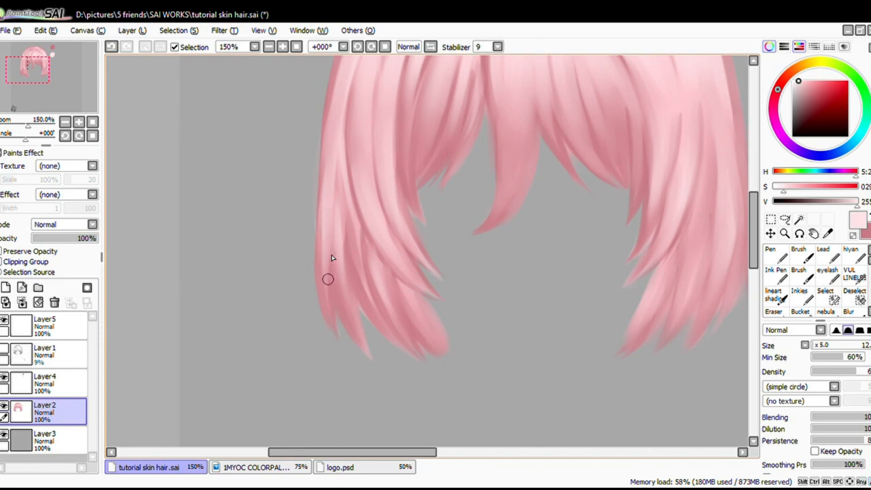
# Step: Smooth the outer left edge up to the crown and the strands of the left and central bangs with a size 12 blur
pyautogui.scroll(2, 332, 204)
pyautogui.scroll(2, 350, 166)
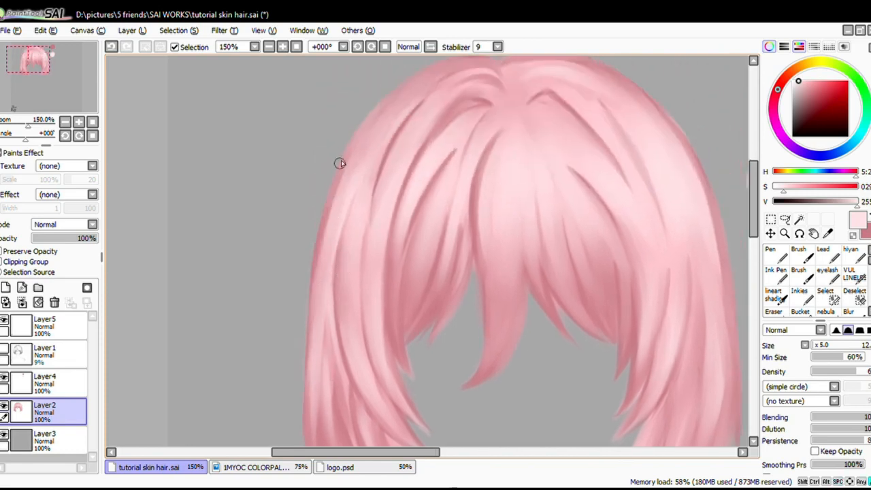
pyautogui.scroll(1, 383, 159)
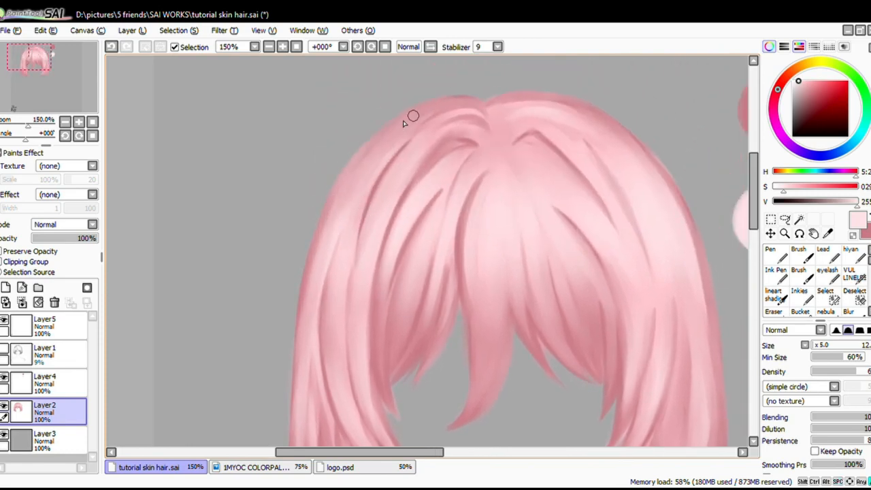
pyautogui.scroll(-1, 421, 205)
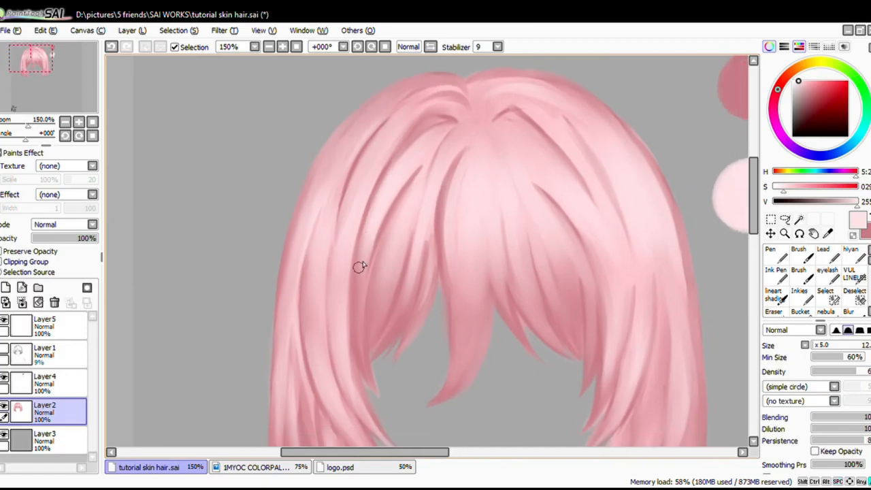
pyautogui.scroll(-1, 488, 237)
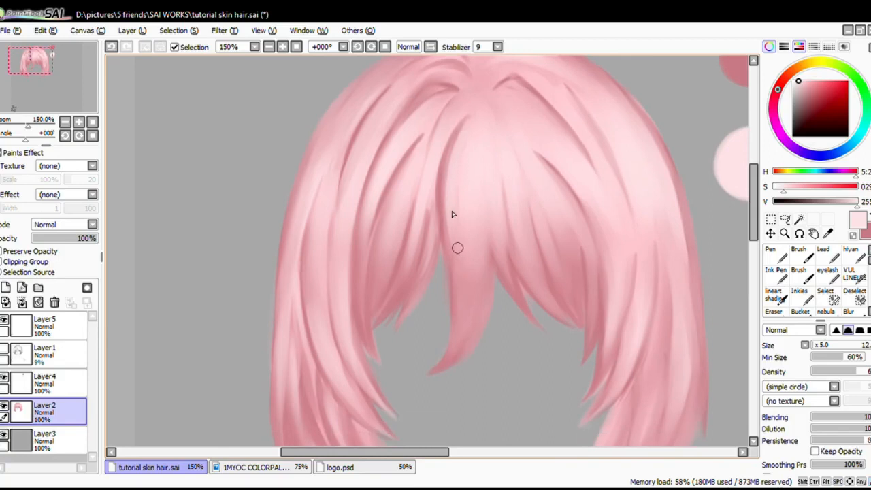
pyautogui.scroll(-2, 463, 291)
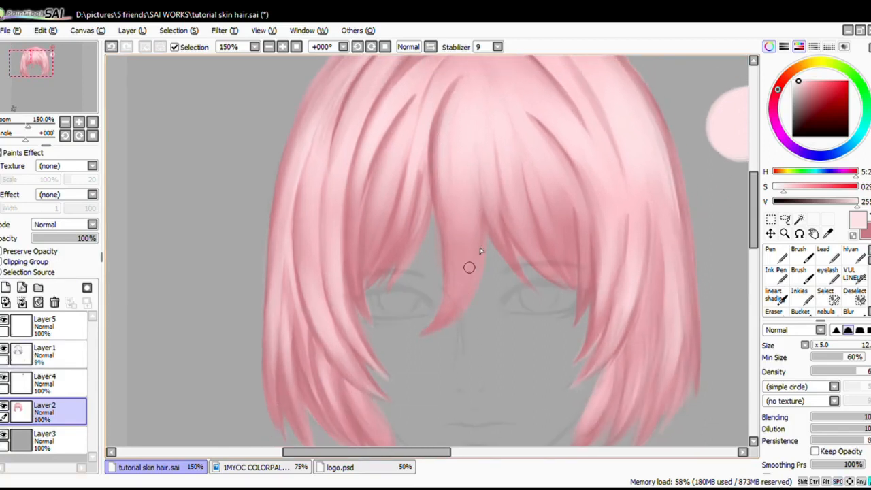
# Step: Check the hair against the face sketch and hide the sketch on Layer1
pyautogui.scroll(1, 459, 301)
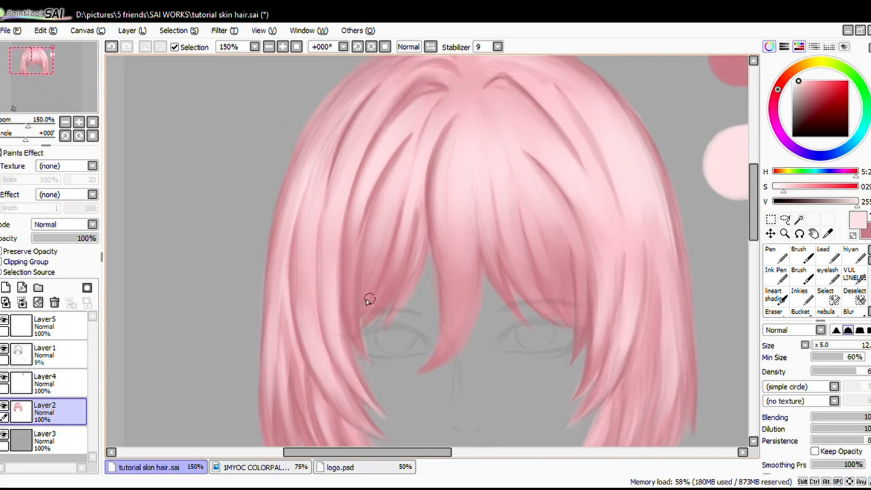
pyautogui.click(6, 349)
pyautogui.moveTo(445, 333)
pyautogui.mouseDown()
pyautogui.moveTo(402, 260)
pyautogui.moveTo(416, 311)
pyautogui.moveTo(412, 330)
pyautogui.mouseUp()
# Step: Swap to the darker pink and draw fine strand lines on the left bangs and adjoining pointed lock with a size 4 Brush
pyautogui.press('x')
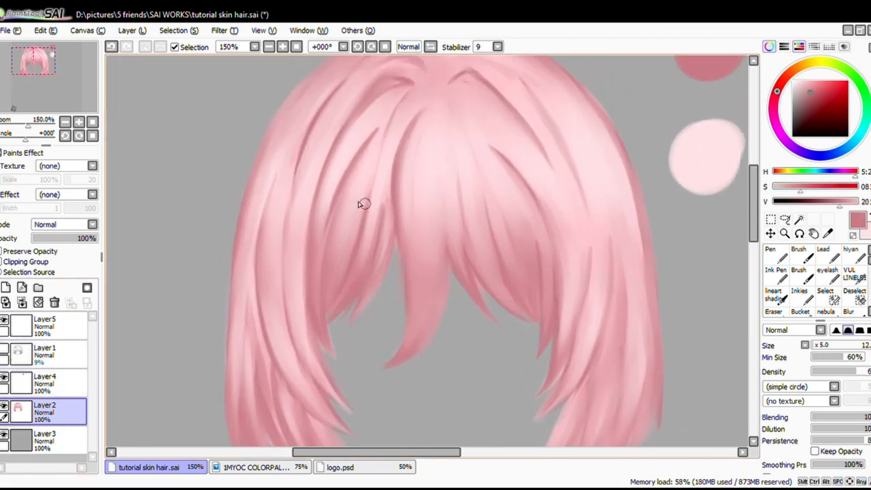
pyautogui.press('b')
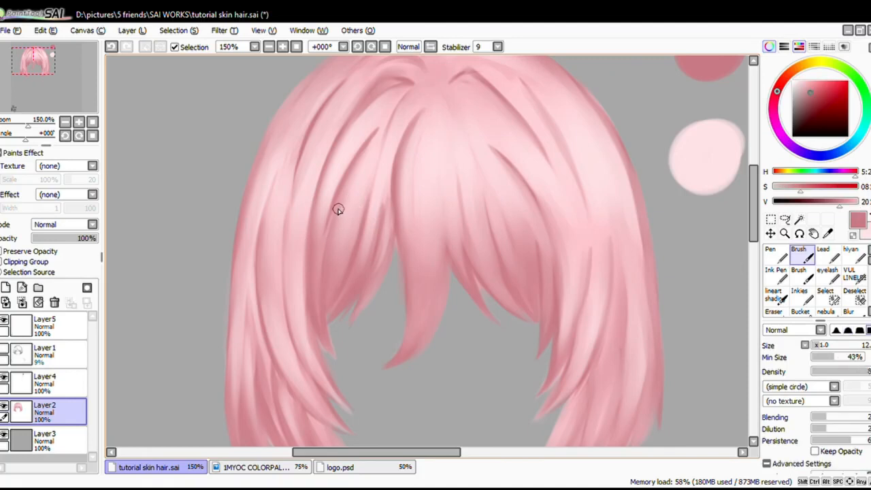
pyautogui.scroll(2, 347, 223)
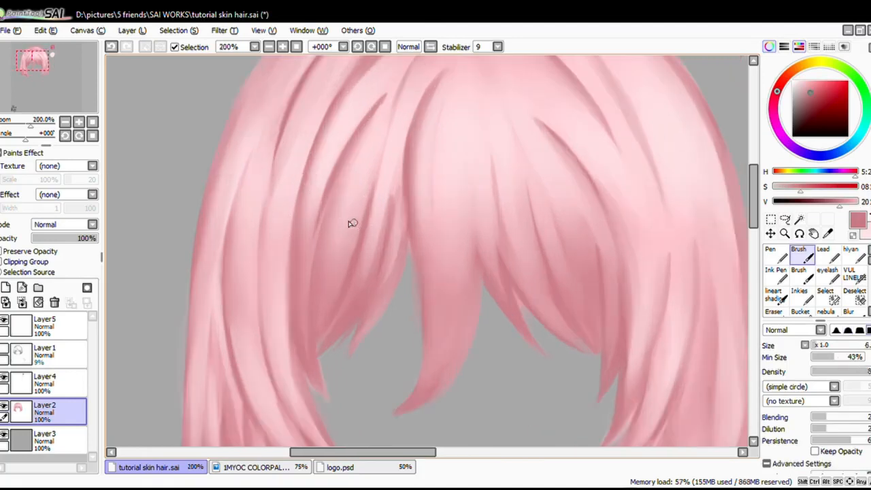
pyautogui.scroll(-2, 326, 226)
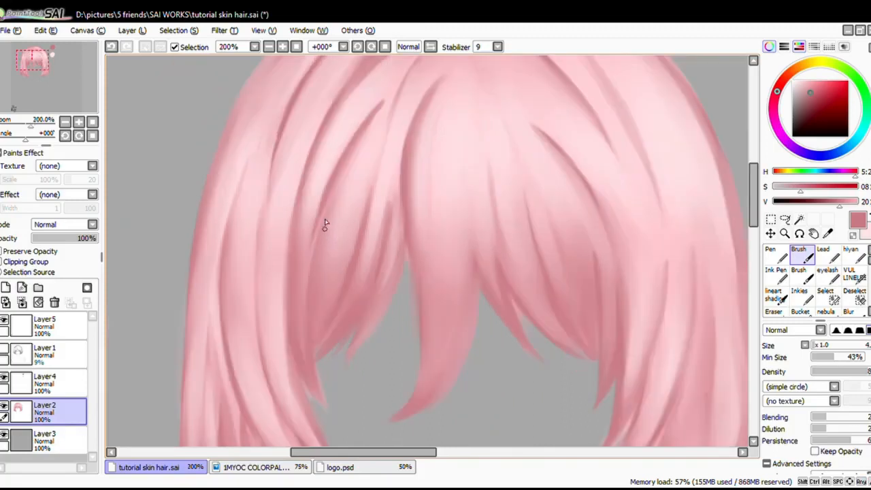
pyautogui.scroll(1, 324, 224)
pyautogui.scroll(1, 313, 245)
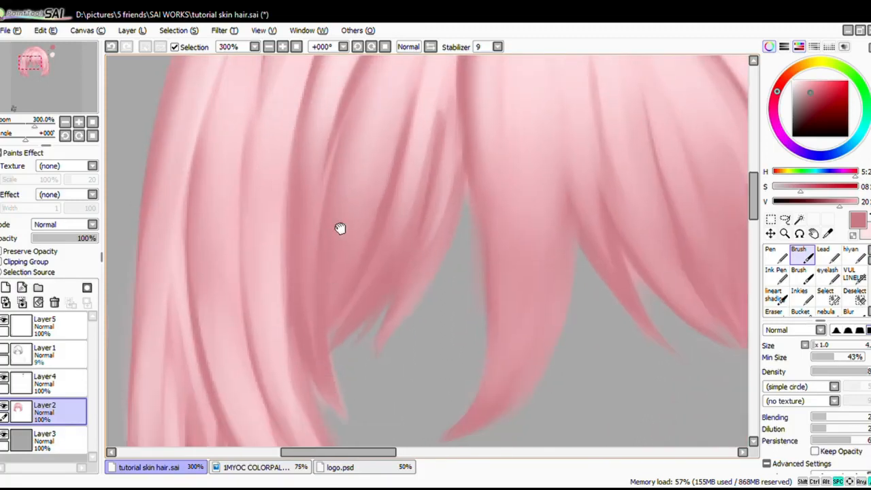
pyautogui.moveTo(340, 227); pyautogui.dragTo(346, 233)
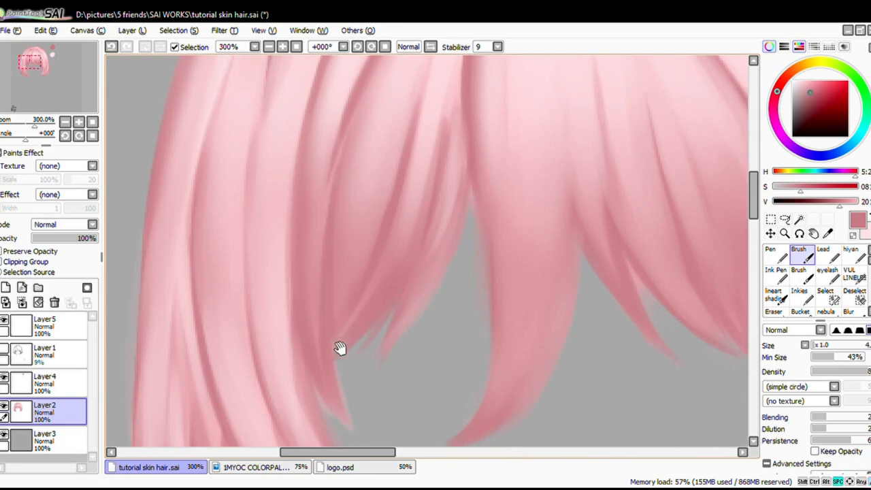
pyautogui.moveTo(340, 346); pyautogui.dragTo(333, 325)
pyautogui.moveTo(315, 257)
pyautogui.mouseDown()
pyautogui.moveTo(331, 353)
pyautogui.moveTo(350, 405)
pyautogui.mouseUp()
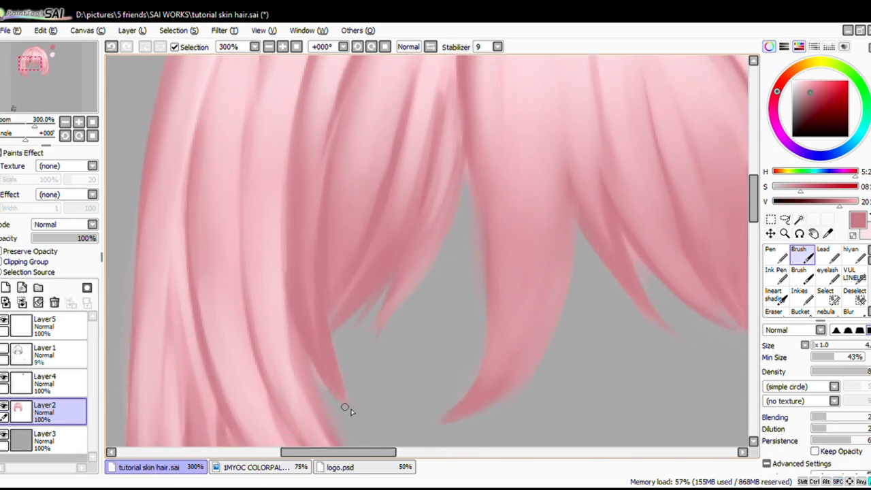
# Step: Draw darker pink strand lines along the inner locks of the left side hair toward their tips
pyautogui.scroll(-3, 317, 333)
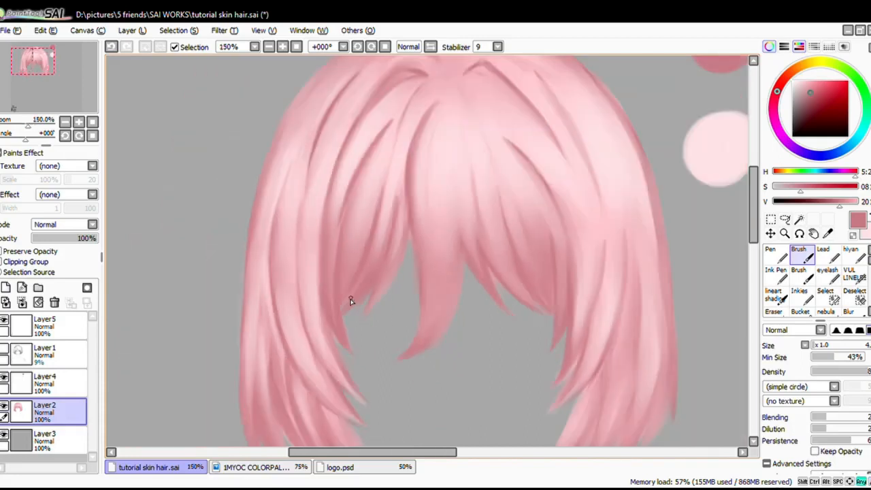
pyautogui.scroll(2, 349, 297)
pyautogui.moveTo(337, 246); pyautogui.dragTo(325, 349)
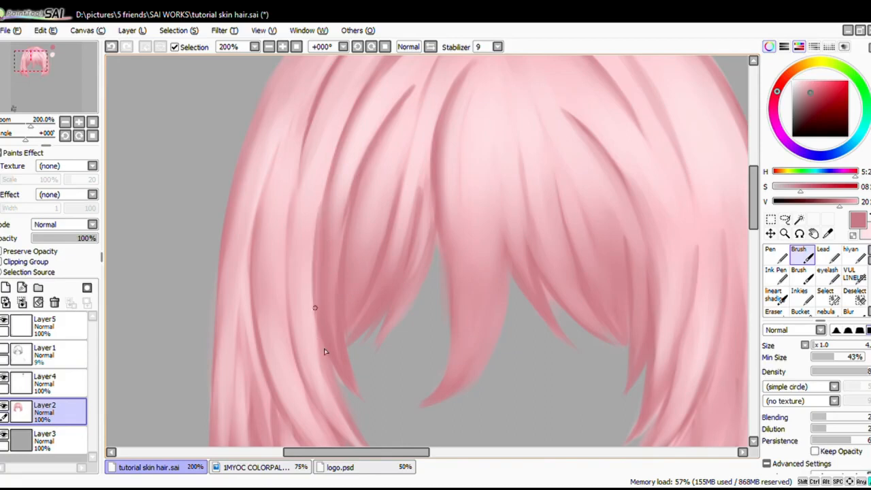
pyautogui.scroll(-3, 317, 280)
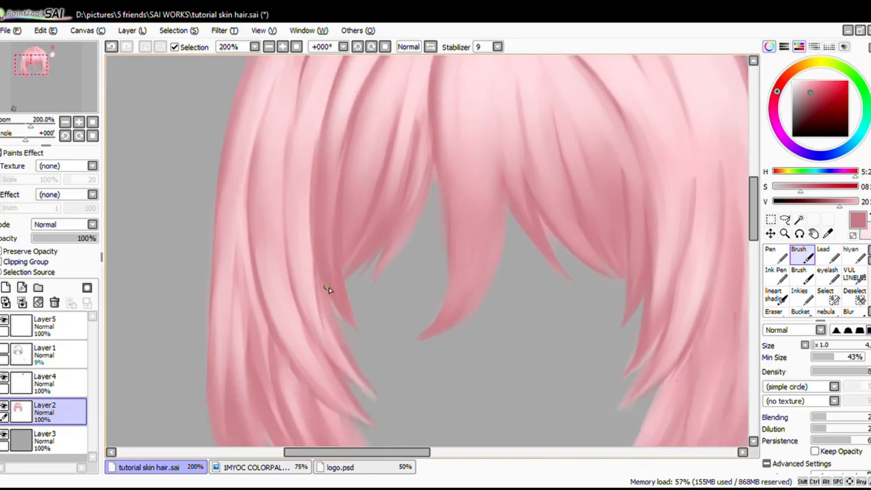
pyautogui.moveTo(307, 270)
pyautogui.mouseDown()
pyautogui.moveTo(319, 272)
pyautogui.moveTo(356, 374)
pyautogui.mouseUp()
pyautogui.moveTo(304, 317); pyautogui.dragTo(320, 347)
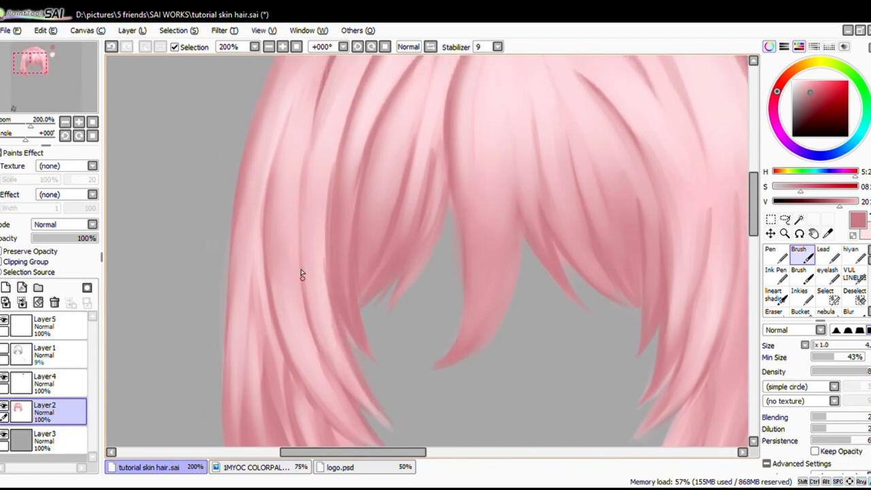
pyautogui.moveTo(302, 275); pyautogui.dragTo(347, 379)
# Step: Switch to light pink and blend the new lines beside the left bangs with the water color brush at size 8
pyautogui.press('c')
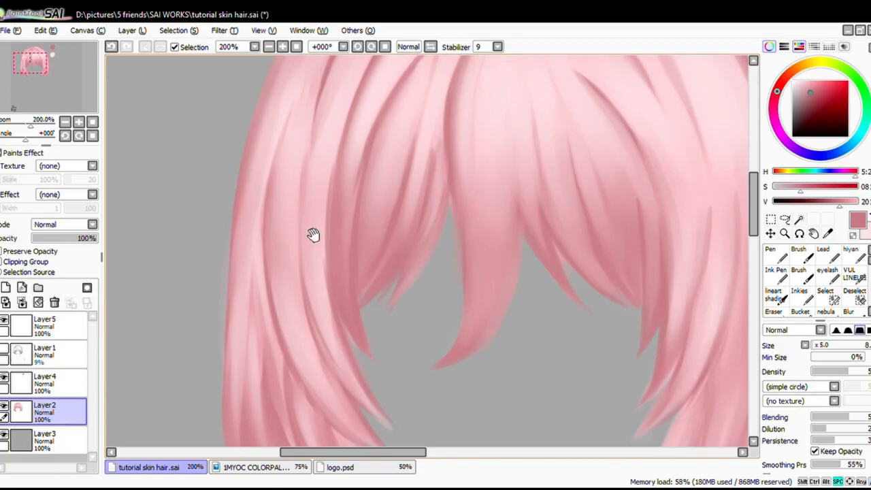
pyautogui.scroll(1, 346, 204)
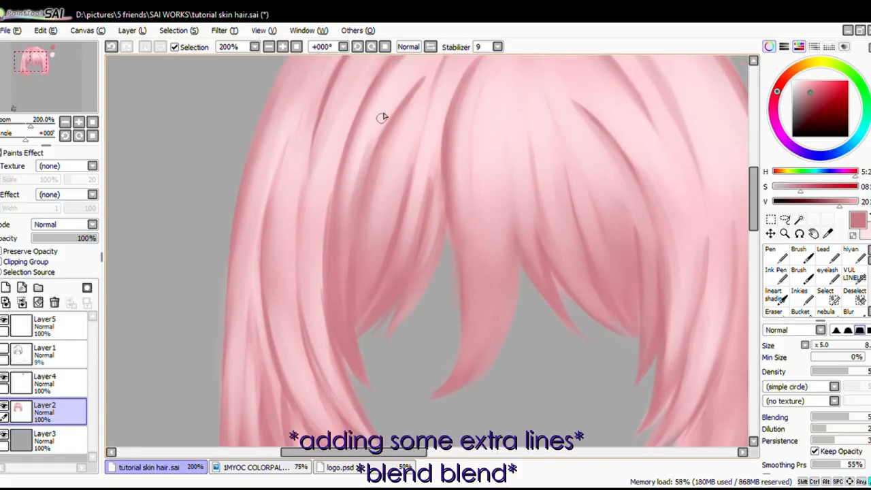
pyautogui.keyDown('alt'); pyautogui.click(360, 187); pyautogui.keyUp('alt')
pyautogui.moveTo(364, 186); pyautogui.dragTo(364, 194)
pyautogui.moveTo(365, 155); pyautogui.dragTo(348, 229)
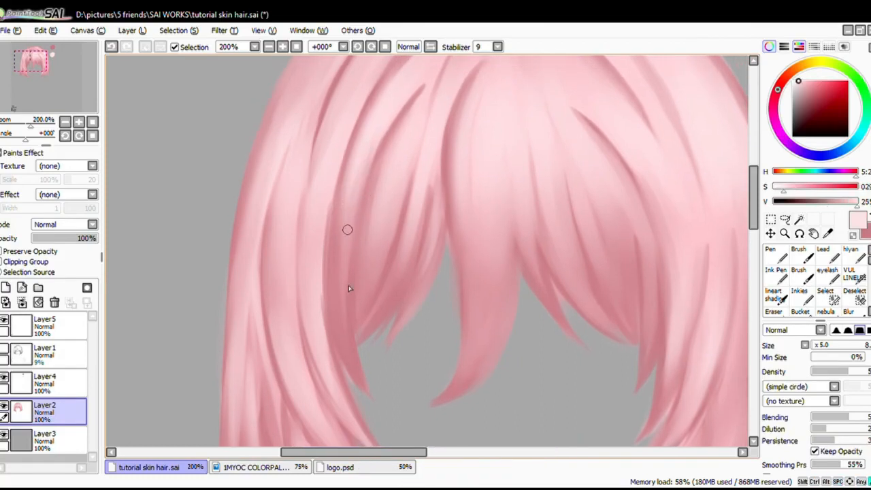
pyautogui.moveTo(355, 146); pyautogui.dragTo(335, 262)
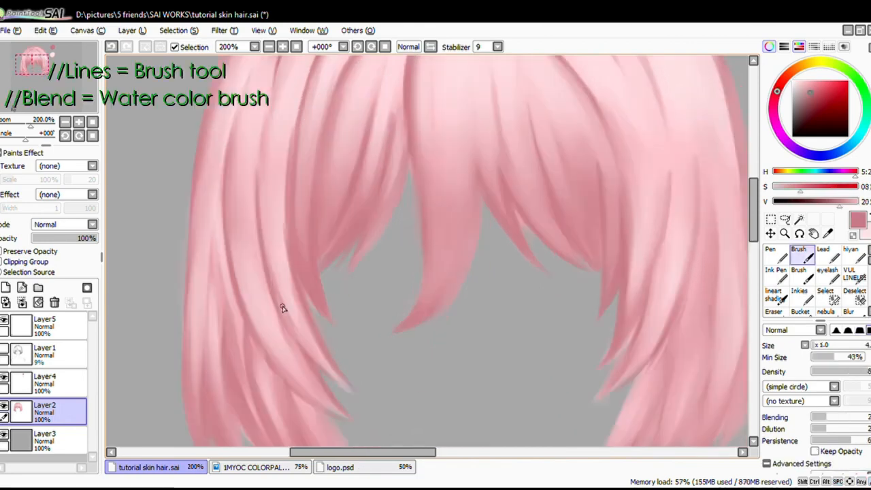
# Step: Add extra darker pink lines to the lower tips and upper strands of the left side hair with the size 4 Brush
pyautogui.moveTo(292, 326); pyautogui.dragTo(348, 387)
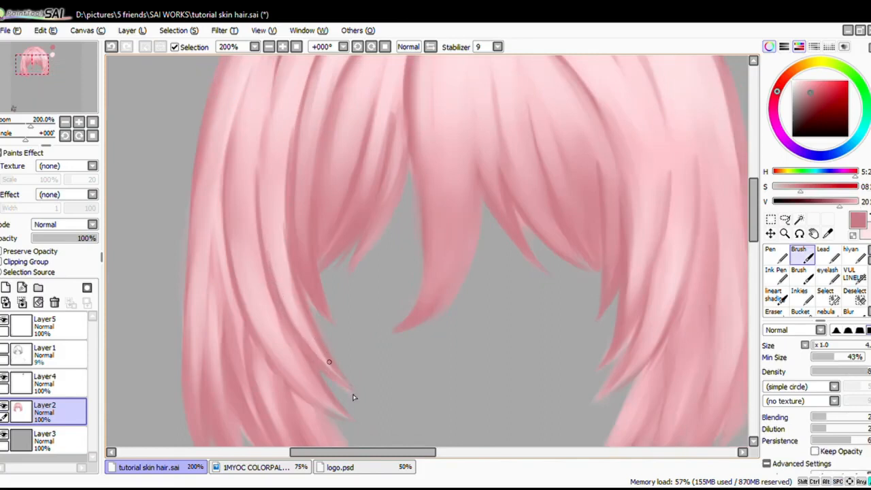
pyautogui.moveTo(274, 313); pyautogui.dragTo(294, 336)
pyautogui.moveTo(247, 155); pyautogui.dragTo(266, 212)
pyautogui.moveTo(290, 161); pyautogui.dragTo(269, 274)
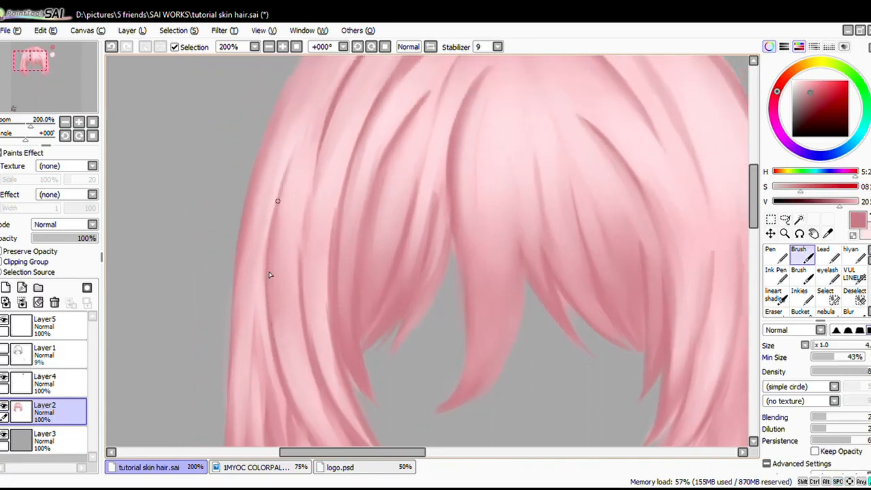
# Step: Draw darker pink strand lines down the lower tips of the left side hair, redoing the last stroke
pyautogui.moveTo(269, 331)
pyautogui.mouseDown()
pyautogui.moveTo(267, 253)
pyautogui.moveTo(267, 331)
pyautogui.moveTo(285, 367)
pyautogui.moveTo(250, 291)
pyautogui.mouseUp()
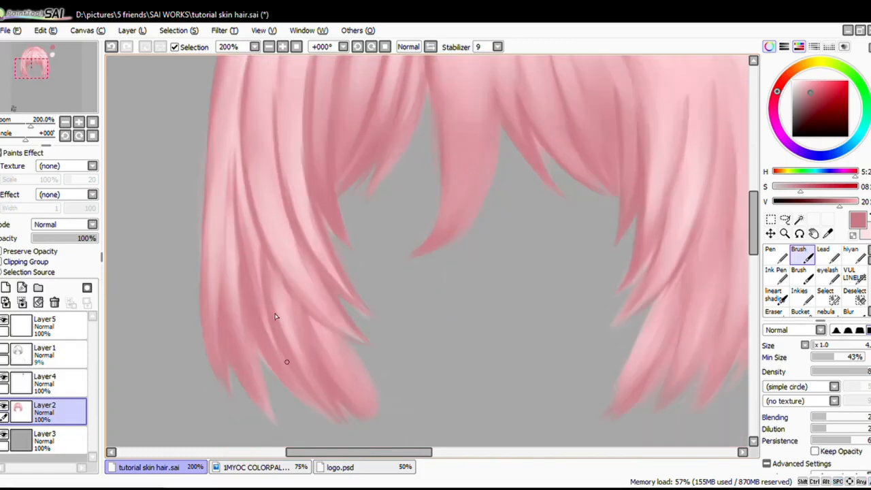
pyautogui.moveTo(333, 381); pyautogui.dragTo(375, 411)
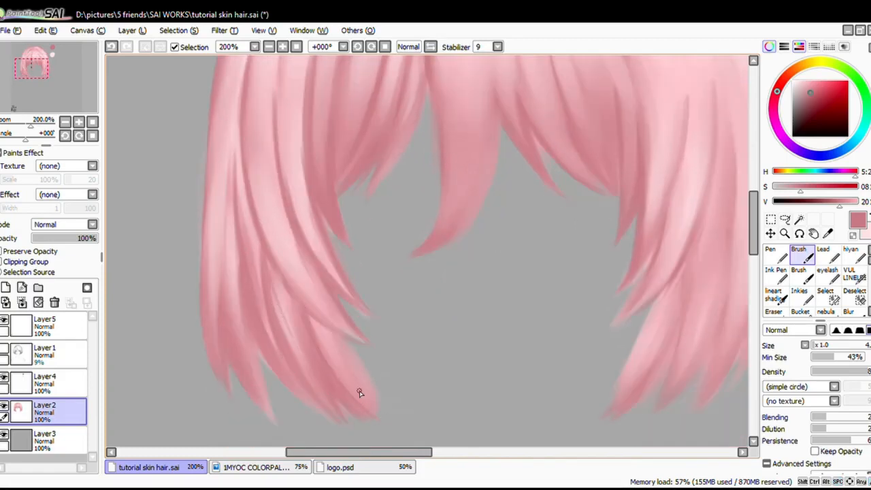
pyautogui.hotkey('ctrl', 'z')
pyautogui.moveTo(311, 326); pyautogui.dragTo(341, 380)
pyautogui.scroll(-3, 457, 245)
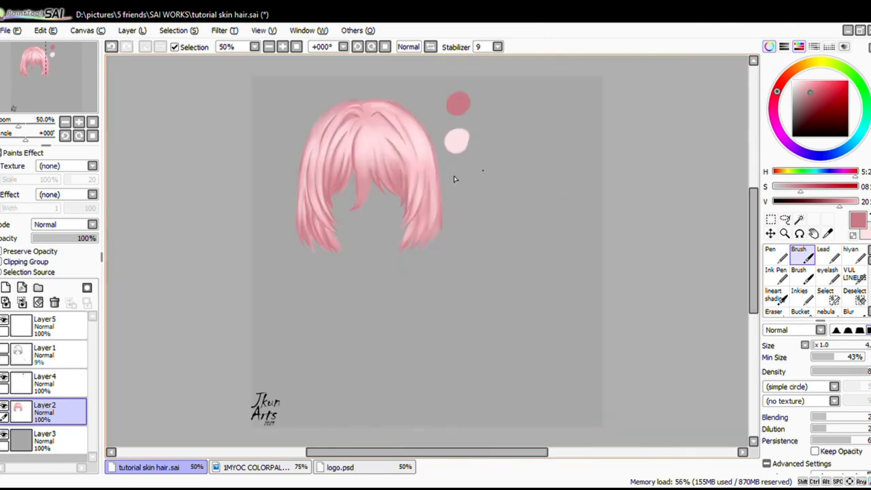
# Step: Choose a darker red shade of the base and paint a round swatch of it on Layer4 below the light pink one
pyautogui.click(64, 382)
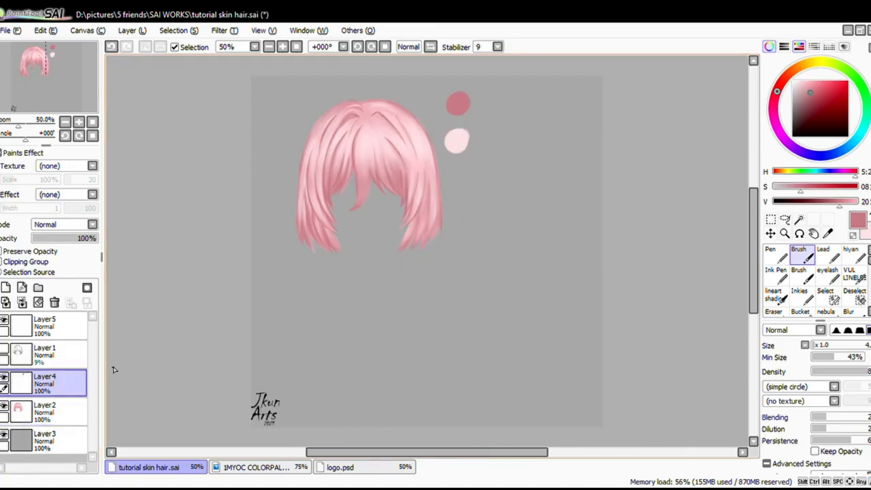
pyautogui.click(814, 99)
pyautogui.scroll(2, 471, 135)
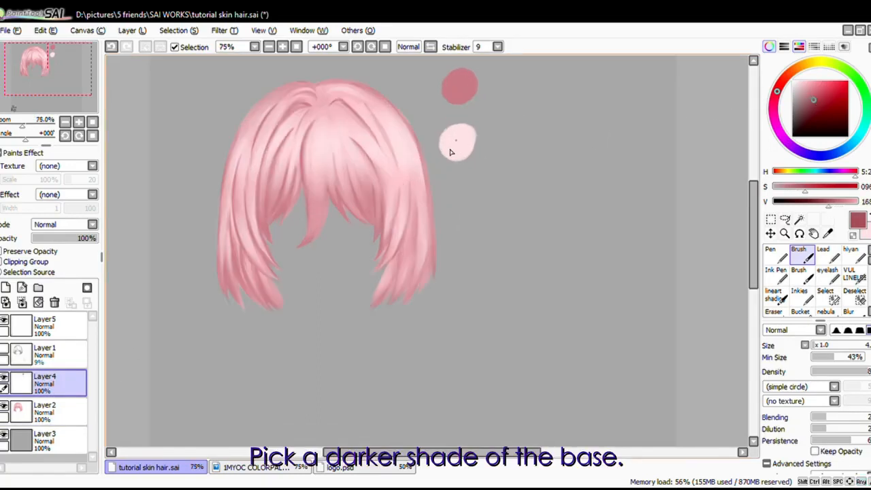
pyautogui.moveTo(474, 195)
pyautogui.mouseDown()
pyautogui.moveTo(446, 246)
pyautogui.moveTo(453, 243)
pyautogui.mouseUp()
pyautogui.press('e')
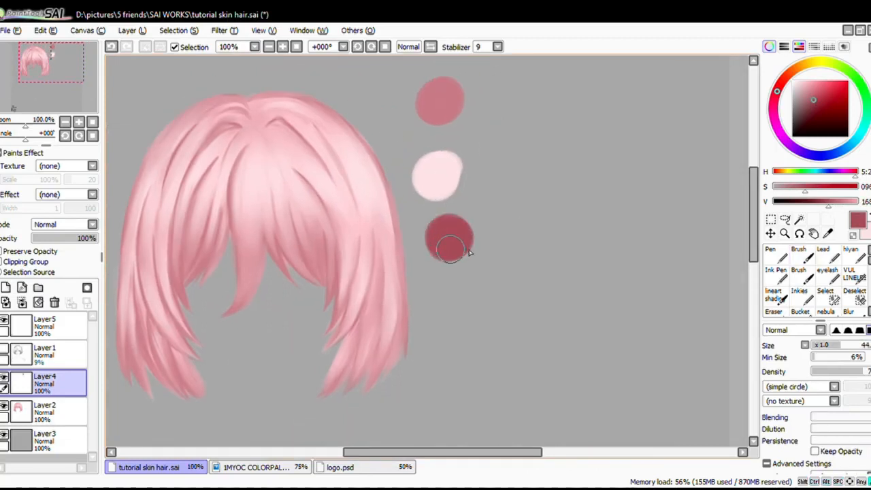
# Step: On Layer2, outline the outer edge of the left bangs in the dark red with the size 4 Brush, redoing unsatisfactory strokes
pyautogui.click(65, 409)
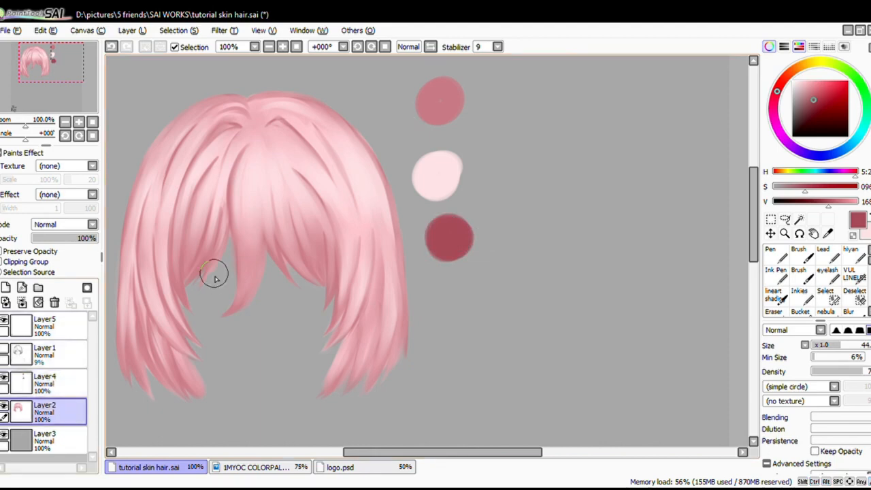
pyautogui.press('b')
pyautogui.moveTo(235, 323); pyautogui.dragTo(317, 307)
pyautogui.scroll(2, 278, 247)
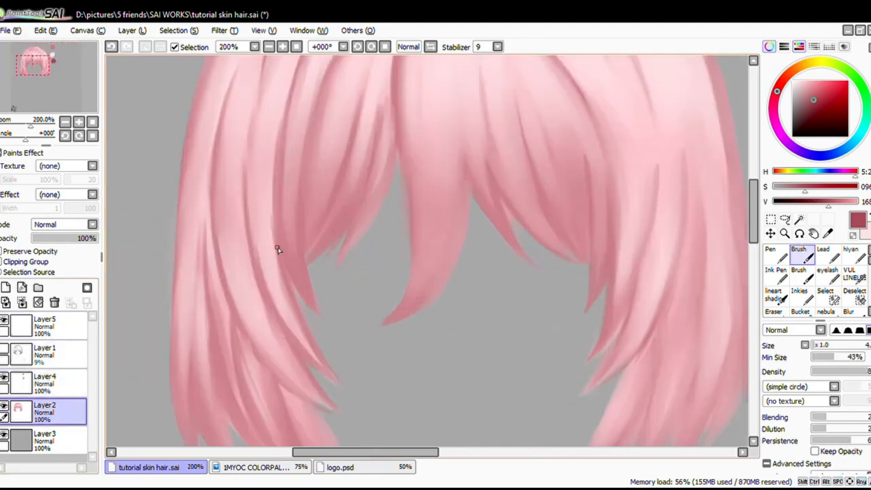
pyautogui.moveTo(315, 192); pyautogui.dragTo(306, 318)
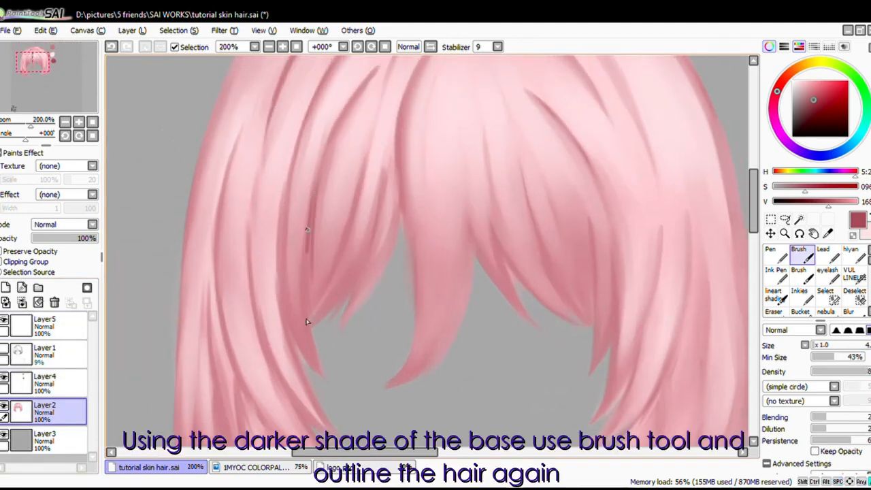
pyautogui.hotkey('ctrl', 'z')
pyautogui.moveTo(317, 178); pyautogui.dragTo(312, 303)
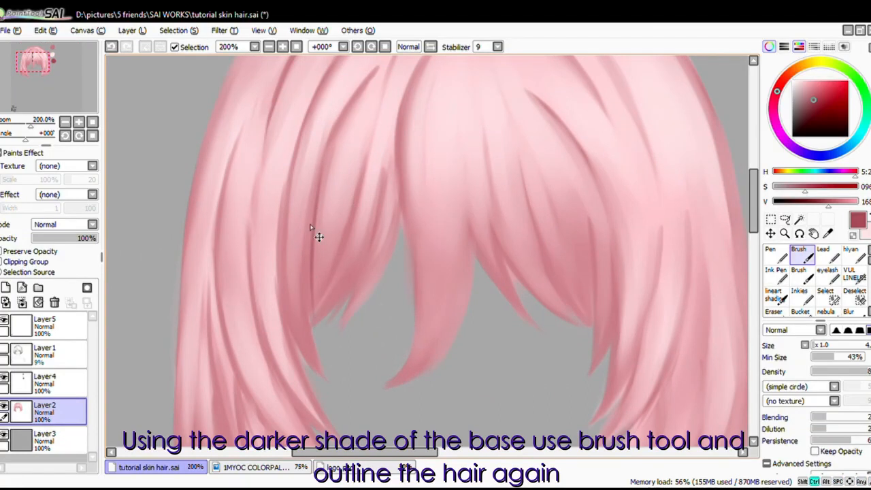
pyautogui.hotkey('ctrl', 'z')
pyautogui.scroll(-1, 315, 208)
pyautogui.moveTo(319, 197); pyautogui.dragTo(314, 289)
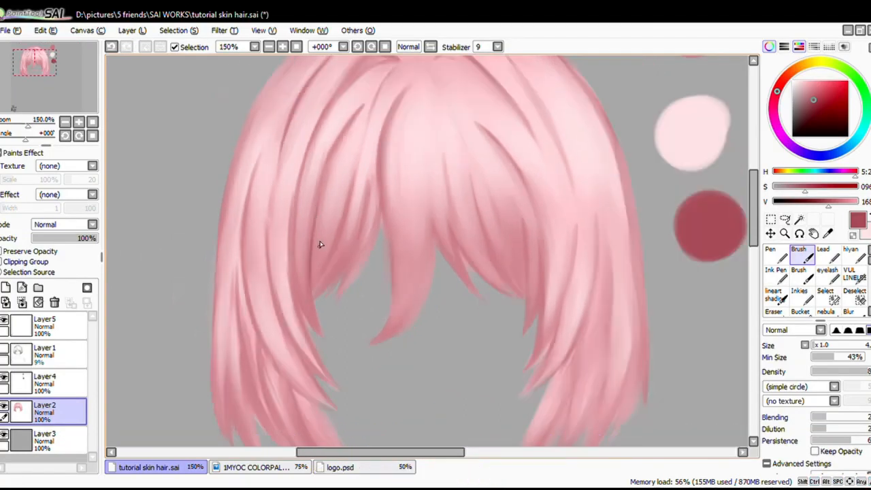
# Step: Strengthen the left bangs' outer outline from the upper strand down to the pointed lock's tip with a size 5 Brush
pyautogui.scroll(1, 306, 204)
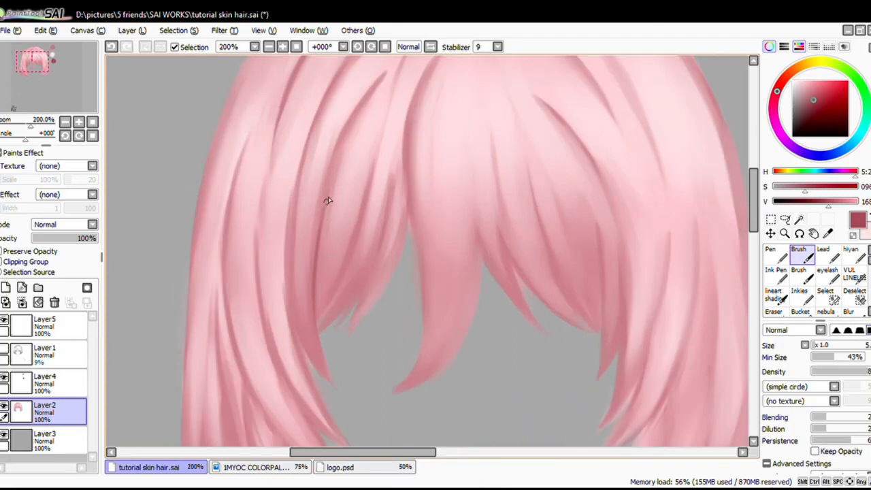
pyautogui.moveTo(337, 154); pyautogui.dragTo(318, 265)
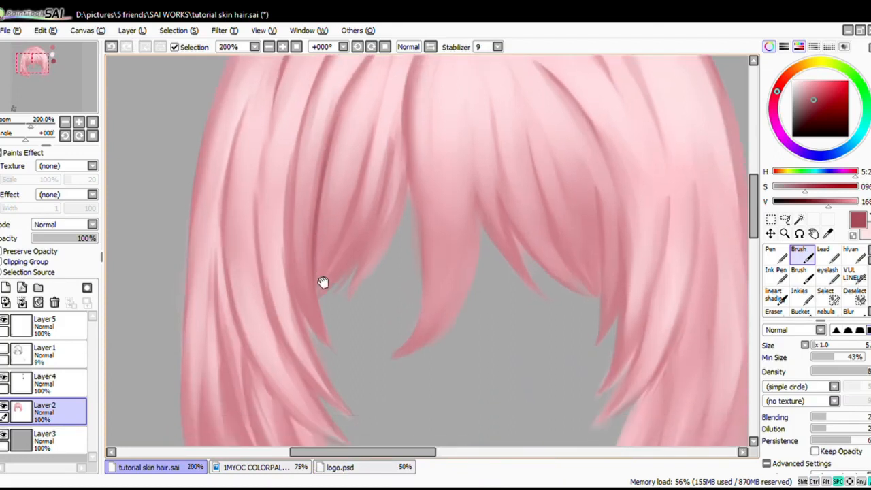
pyautogui.moveTo(317, 235)
pyautogui.mouseDown()
pyautogui.moveTo(319, 297)
pyautogui.moveTo(334, 344)
pyautogui.mouseUp()
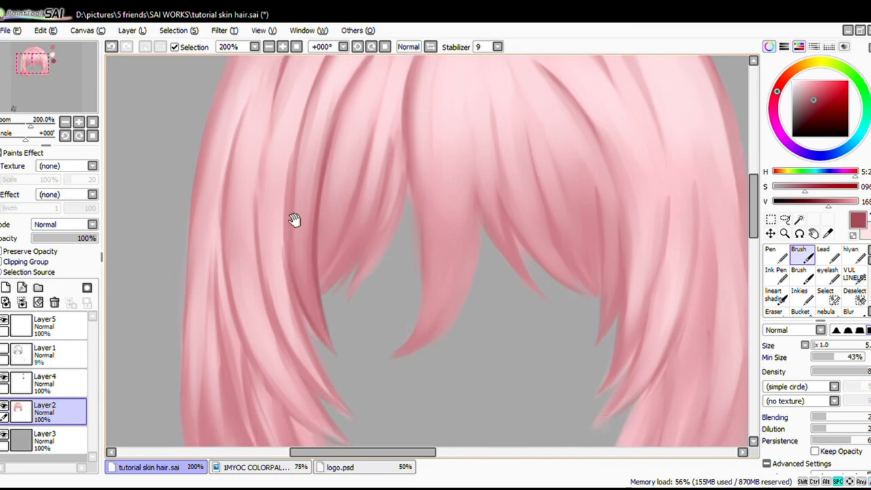
# Step: Outline the neighbouring long strand on the outer side of the left bangs in dark red, retrying until the curve is smooth
pyautogui.moveTo(293, 218); pyautogui.dragTo(296, 238)
pyautogui.moveTo(305, 158); pyautogui.dragTo(298, 287)
pyautogui.hotkey('ctrl', 'z')
pyautogui.moveTo(307, 142); pyautogui.dragTo(302, 298)
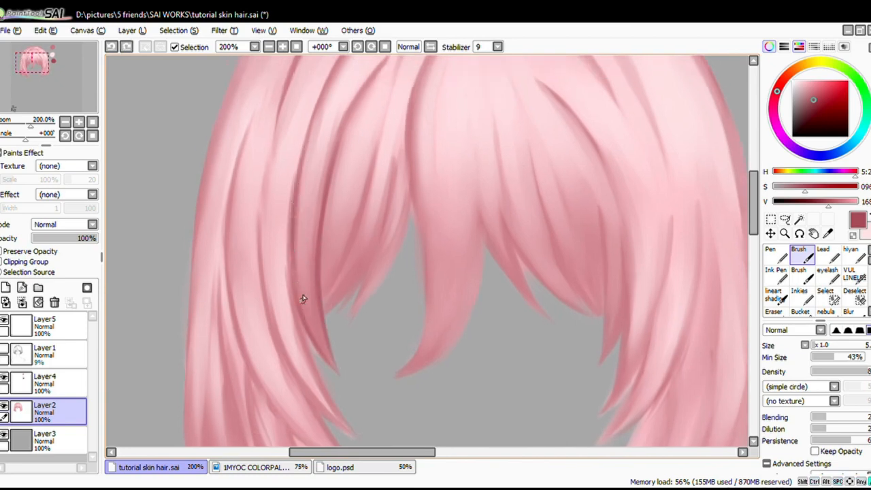
pyautogui.moveTo(308, 198); pyautogui.dragTo(321, 224)
pyautogui.hotkey('ctrl', 'z')
pyautogui.moveTo(319, 163); pyautogui.dragTo(311, 338)
pyautogui.hotkey('ctrl', 'z')
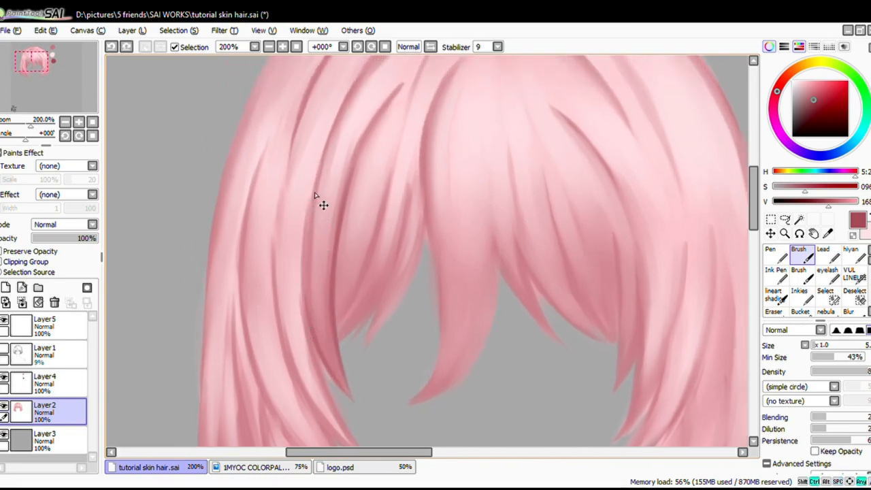
pyautogui.moveTo(314, 197); pyautogui.dragTo(311, 298)
pyautogui.hotkey('ctrl', 'z')
pyautogui.moveTo(312, 197); pyautogui.dragTo(313, 310)
pyautogui.moveTo(321, 170); pyautogui.dragTo(325, 236)
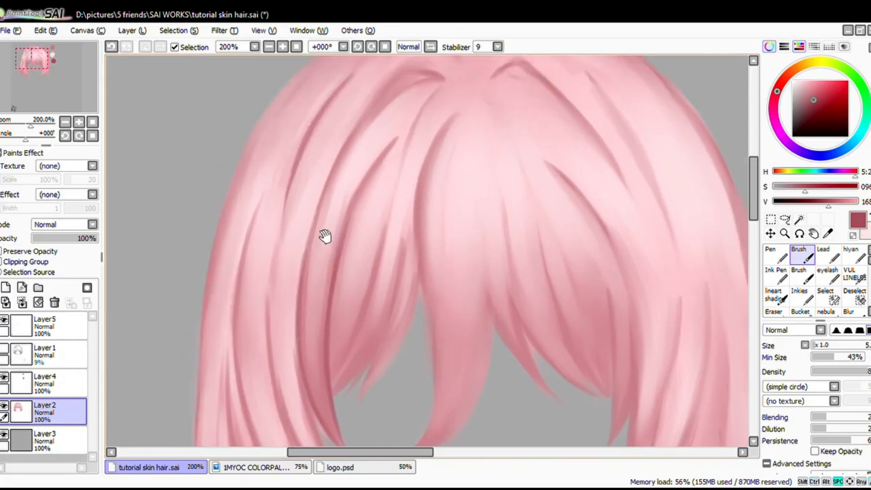
# Step: Outline the underside of the lock curving left from the parting in dark red, redoing the stroke as needed
pyautogui.moveTo(403, 139)
pyautogui.mouseDown()
pyautogui.moveTo(381, 167)
pyautogui.moveTo(414, 121)
pyautogui.moveTo(356, 176)
pyautogui.mouseUp()
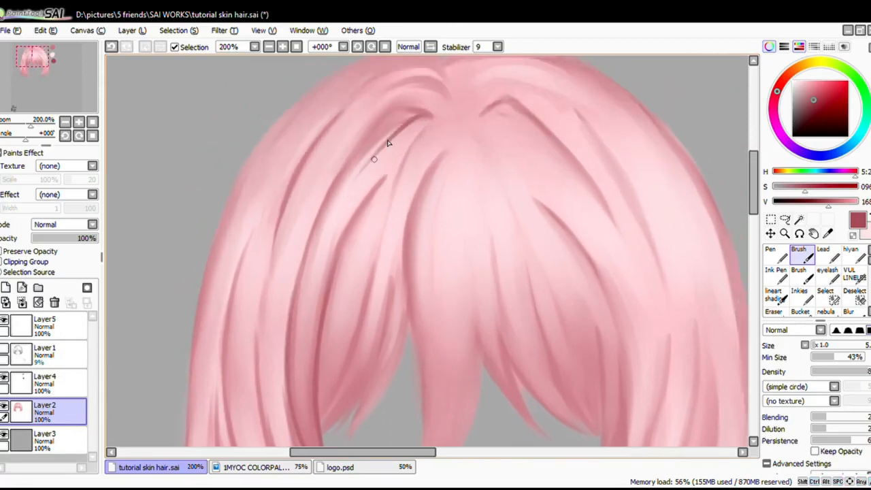
pyautogui.hotkey('ctrl', 'z')
pyautogui.hotkey('ctrl', 'z')
pyautogui.moveTo(427, 116); pyautogui.dragTo(350, 175)
pyautogui.hotkey('ctrl', 'z')
pyautogui.moveTo(422, 119); pyautogui.dragTo(352, 176)
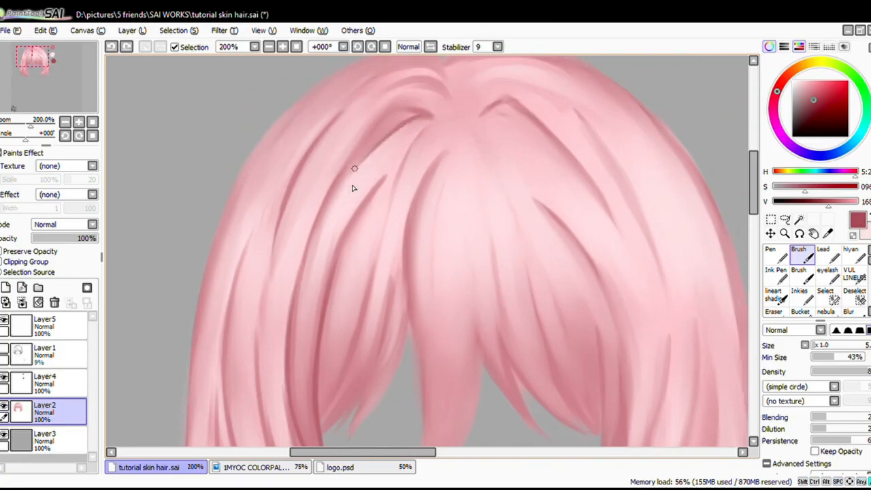
pyautogui.hotkey('ctrl', 'z')
pyautogui.hotkey('ctrl', 'z')
# Step: Outline the upper edge of the lock left of the parting and carry the dark line down into the left bangs
pyautogui.moveTo(402, 109)
pyautogui.mouseDown()
pyautogui.moveTo(421, 119)
pyautogui.moveTo(402, 114)
pyautogui.mouseUp()
pyautogui.moveTo(368, 138)
pyautogui.mouseDown()
pyautogui.moveTo(337, 181)
pyautogui.moveTo(351, 155)
pyautogui.mouseUp()
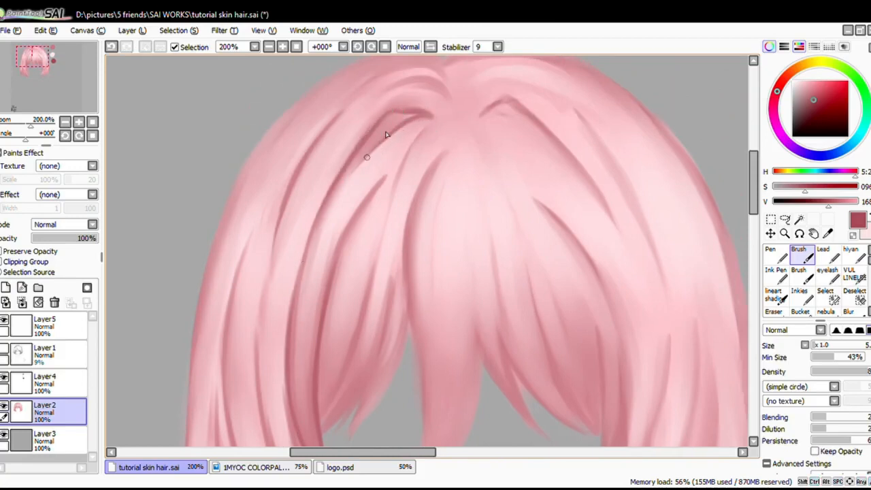
pyautogui.moveTo(397, 120); pyautogui.dragTo(346, 183)
pyautogui.hotkey('ctrl', 'z')
pyautogui.moveTo(378, 131); pyautogui.dragTo(336, 181)
pyautogui.hotkey('ctrl', 'z')
pyautogui.hotkey('ctrl', 'z')
pyautogui.moveTo(383, 121); pyautogui.dragTo(334, 192)
# Step: Blend the new dark outlines on the upper left bangs with the water color brush at size 8, using light pink
pyautogui.press('c')
pyautogui.moveTo(394, 140); pyautogui.dragTo(392, 143)
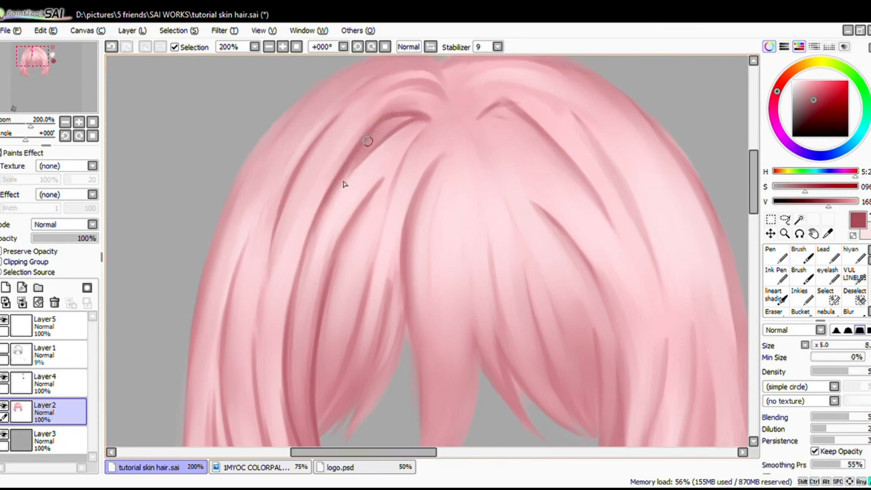
pyautogui.moveTo(334, 237); pyautogui.dragTo(336, 179)
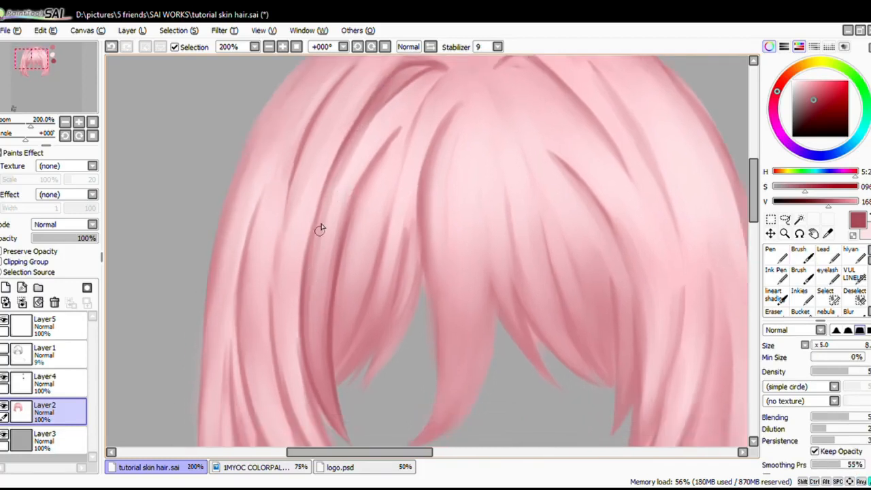
pyautogui.keyDown('alt'); pyautogui.click(320, 247); pyautogui.keyUp('alt')
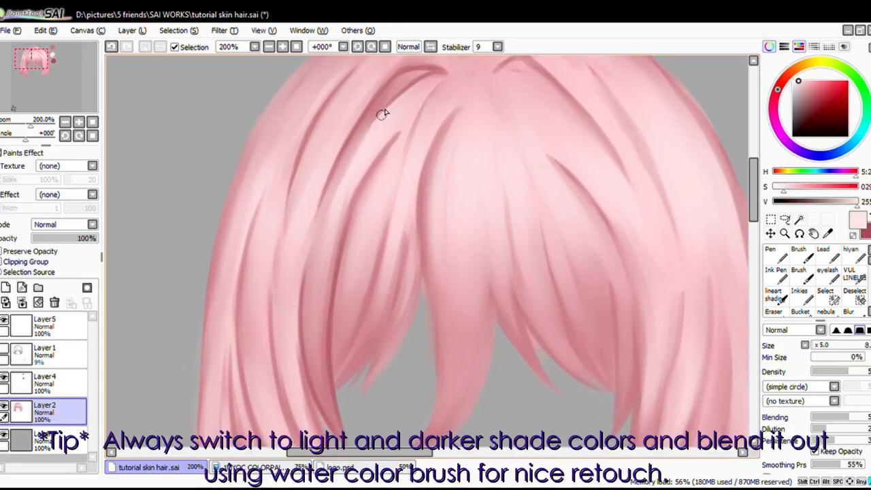
pyautogui.moveTo(383, 114); pyautogui.dragTo(338, 170)
pyautogui.moveTo(376, 131); pyautogui.dragTo(365, 156)
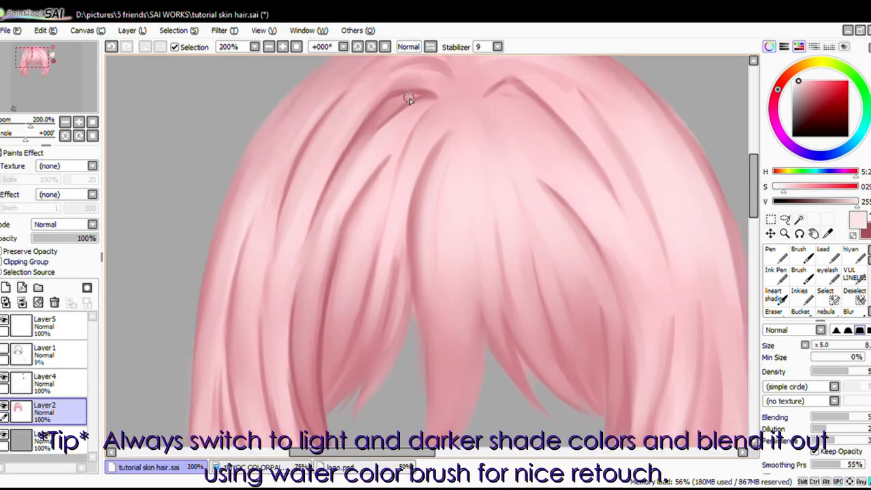
pyautogui.moveTo(402, 101)
pyautogui.mouseDown()
pyautogui.moveTo(344, 179)
pyautogui.moveTo(340, 165)
pyautogui.moveTo(336, 223)
pyautogui.mouseUp()
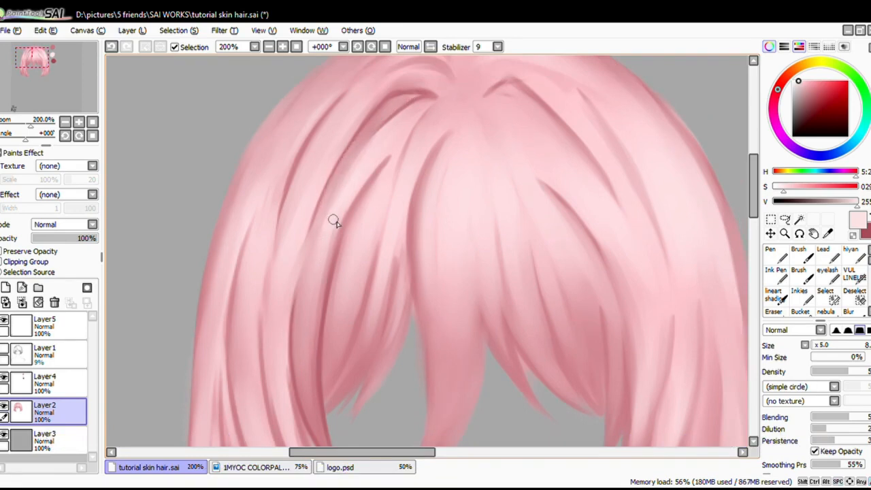
# Step: Blend light pink along the outer strand of the left bangs down toward the pointed lock with the water color brush
pyautogui.scroll(-2, 342, 290)
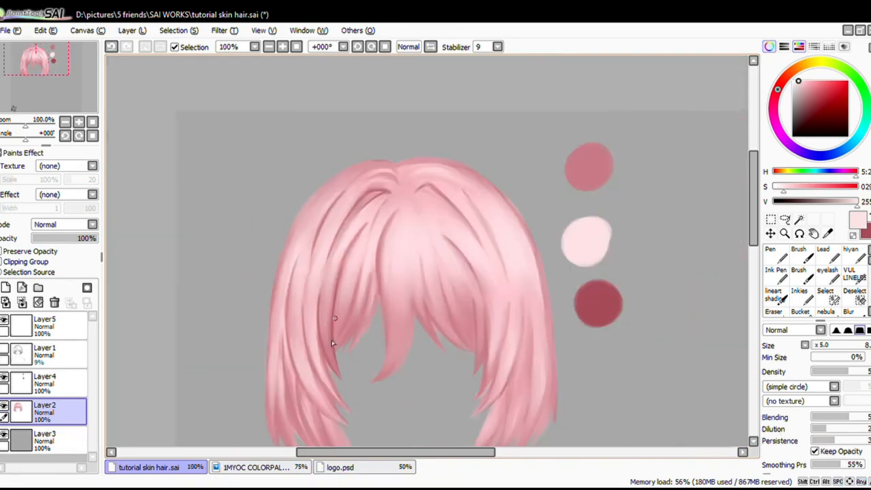
pyautogui.scroll(-2, 337, 289)
pyautogui.scroll(4, 334, 272)
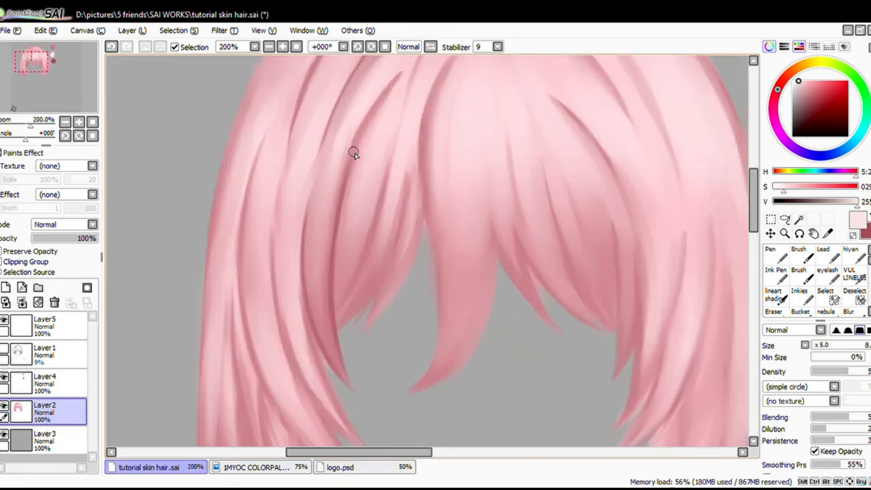
pyautogui.moveTo(347, 200); pyautogui.dragTo(361, 202)
pyautogui.moveTo(408, 109)
pyautogui.mouseDown()
pyautogui.moveTo(341, 247)
pyautogui.moveTo(351, 354)
pyautogui.mouseUp()
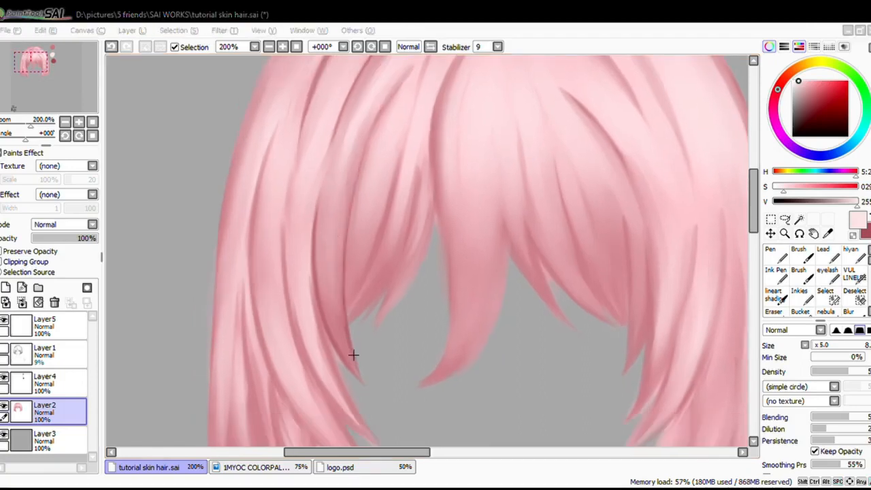
pyautogui.moveTo(366, 231); pyautogui.dragTo(360, 225)
# Step: Swap back to dark red and outline the inner strands of the left bangs and both edges of the central lock with the Brush
pyautogui.press('c')
pyautogui.press('x')
pyautogui.moveTo(396, 171); pyautogui.dragTo(346, 316)
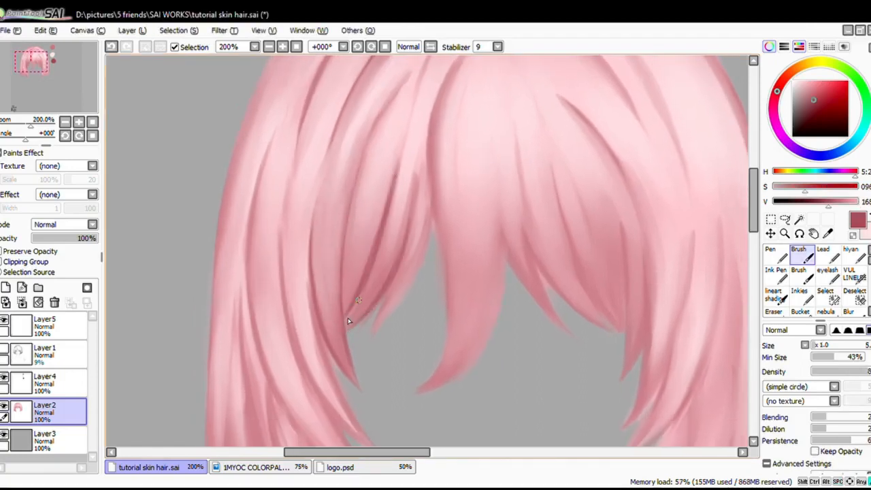
pyautogui.moveTo(432, 206); pyautogui.dragTo(378, 322)
pyautogui.moveTo(431, 255)
pyautogui.mouseDown()
pyautogui.moveTo(432, 334)
pyautogui.moveTo(429, 228)
pyautogui.mouseUp()
pyautogui.hotkey('ctrl', 'z')
pyautogui.moveTo(443, 292); pyautogui.dragTo(416, 365)
pyautogui.moveTo(482, 296)
pyautogui.mouseDown()
pyautogui.moveTo(483, 358)
pyautogui.moveTo(505, 260)
pyautogui.mouseUp()
pyautogui.moveTo(510, 251); pyautogui.dragTo(467, 314)
# Step: Add extra dark red hairlines through the central and right bangs with the water color brush at size 6
pyautogui.press('v')
pyautogui.moveTo(494, 287)
pyautogui.mouseDown()
pyautogui.moveTo(451, 320)
pyautogui.moveTo(461, 309)
pyautogui.mouseUp()
pyautogui.moveTo(500, 136); pyautogui.dragTo(491, 241)
pyautogui.moveTo(485, 151); pyautogui.dragTo(481, 225)
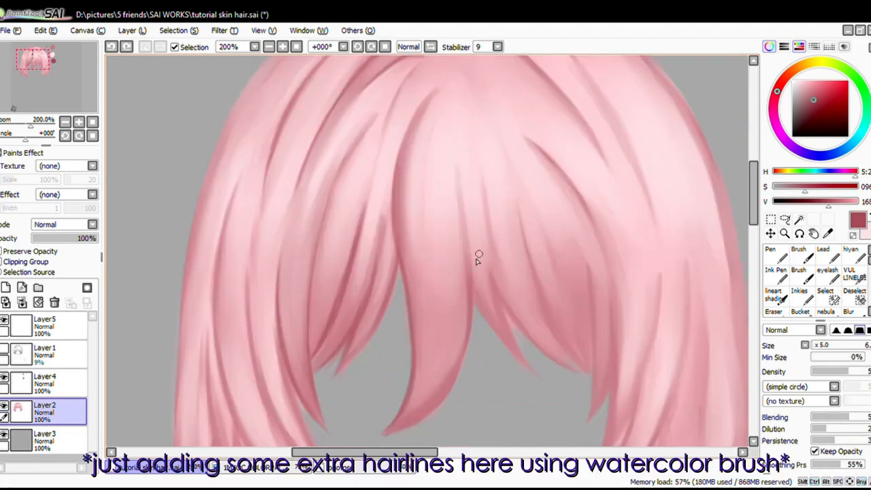
pyautogui.press('v')
pyautogui.moveTo(476, 286)
pyautogui.mouseDown()
pyautogui.moveTo(503, 343)
pyautogui.moveTo(521, 342)
pyautogui.moveTo(421, 196)
pyautogui.moveTo(482, 258)
pyautogui.mouseUp()
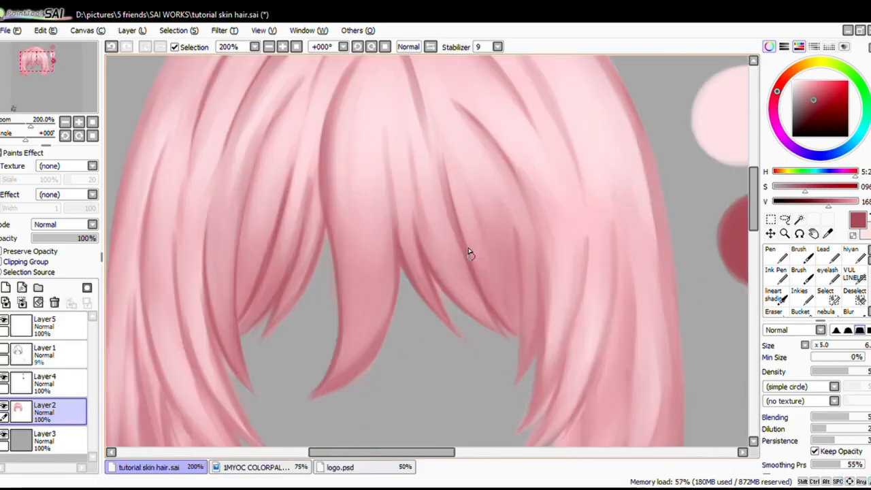
pyautogui.moveTo(466, 252); pyautogui.dragTo(329, 140)
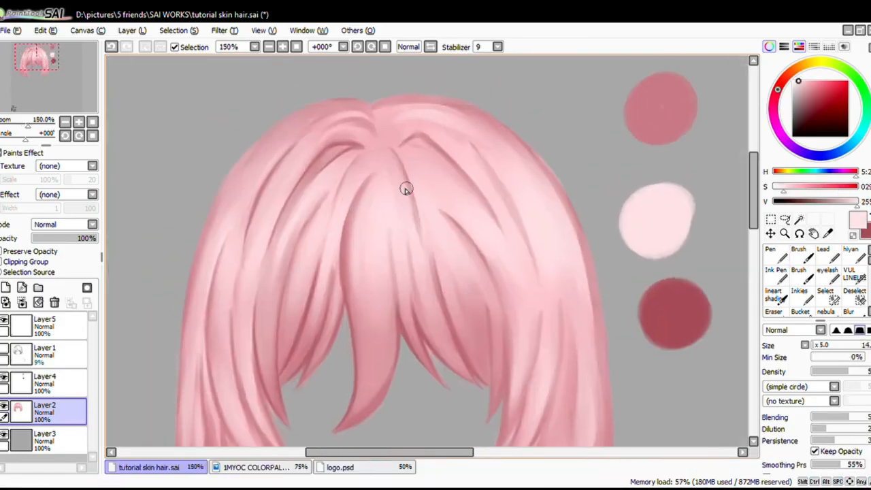
# Step: Switch to light pink, draw thin highlight streaks on the central bangs and blend them with the water color brush at size 10
pyautogui.scroll(-1, 394, 227)
pyautogui.press('v')
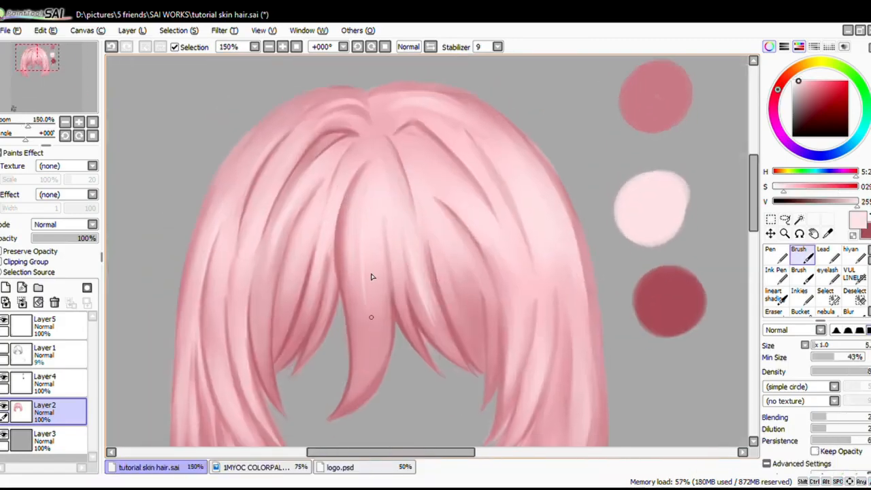
pyautogui.moveTo(442, 245); pyautogui.dragTo(461, 309)
pyautogui.moveTo(490, 272); pyautogui.dragTo(501, 286)
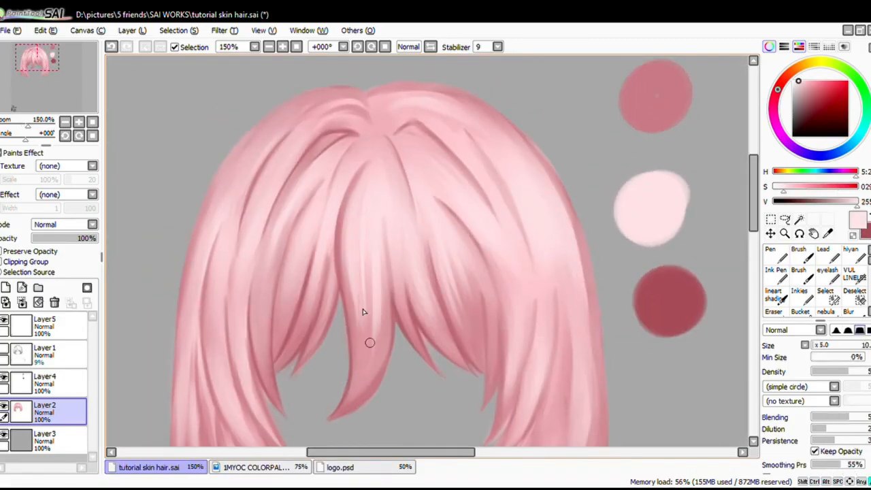
pyautogui.moveTo(343, 235); pyautogui.dragTo(366, 311)
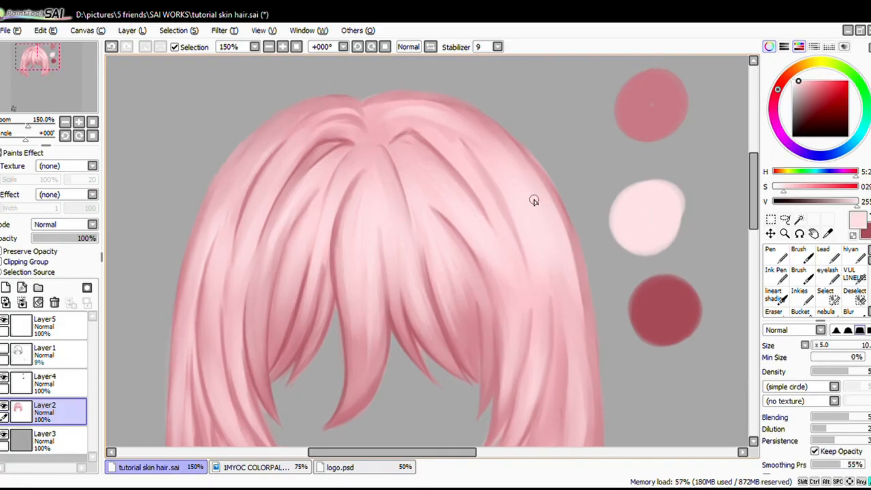
# Step: Switch to dark red and outline the strands of the right side lock with the Brush
pyautogui.press('b')
pyautogui.scroll(2, 548, 224)
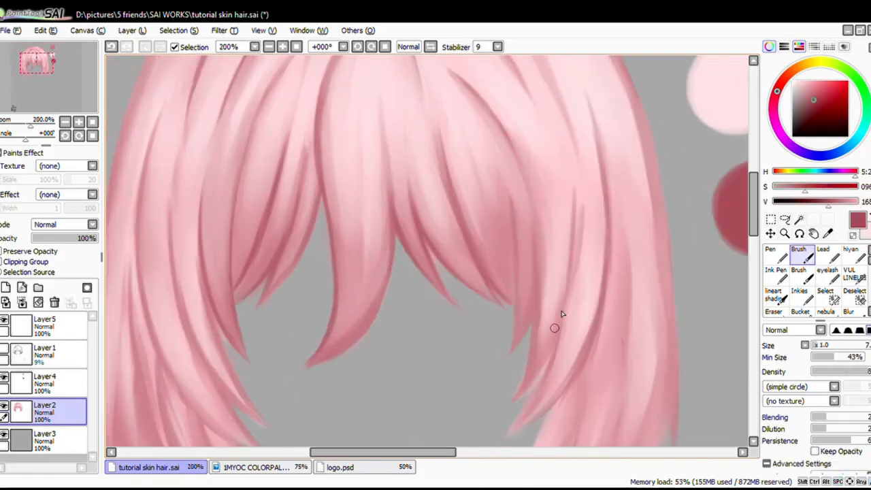
pyautogui.moveTo(579, 353); pyautogui.dragTo(610, 266)
pyautogui.moveTo(539, 301); pyautogui.dragTo(564, 370)
pyautogui.moveTo(563, 252); pyautogui.dragTo(572, 361)
# Step: Outline the inner strands of the left side lock in dark red down to their pointed tips
pyautogui.moveTo(251, 68); pyautogui.dragTo(329, 170)
pyautogui.moveTo(329, 379); pyautogui.dragTo(333, 204)
pyautogui.moveTo(335, 281); pyautogui.dragTo(392, 374)
pyautogui.moveTo(334, 262)
pyautogui.mouseDown()
pyautogui.moveTo(383, 245)
pyautogui.moveTo(346, 206)
pyautogui.mouseUp()
pyautogui.scroll(-2, 396, 327)
pyautogui.moveTo(375, 328)
pyautogui.mouseDown()
pyautogui.moveTo(424, 361)
pyautogui.moveTo(382, 342)
pyautogui.mouseUp()
pyautogui.scroll(2, 357, 340)
pyautogui.moveTo(368, 272); pyautogui.dragTo(415, 376)
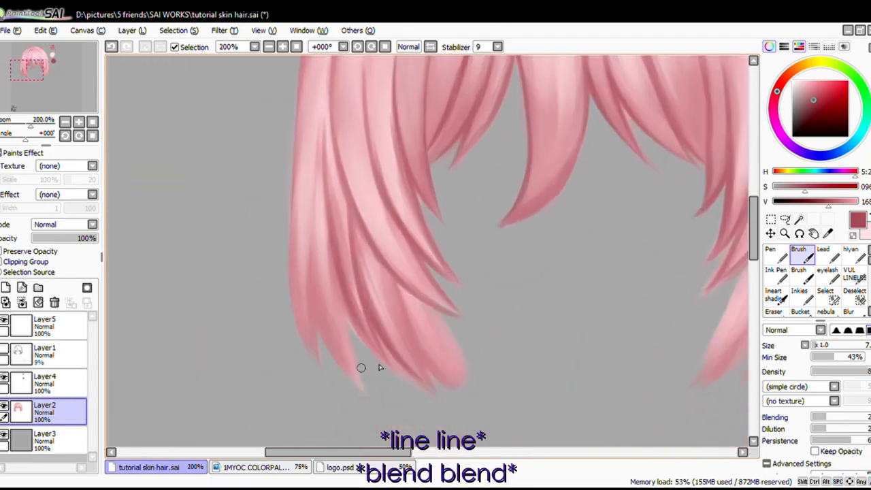
pyautogui.moveTo(340, 285)
pyautogui.mouseDown()
pyautogui.moveTo(374, 353)
pyautogui.moveTo(358, 346)
pyautogui.mouseUp()
pyautogui.moveTo(379, 272); pyautogui.dragTo(426, 373)
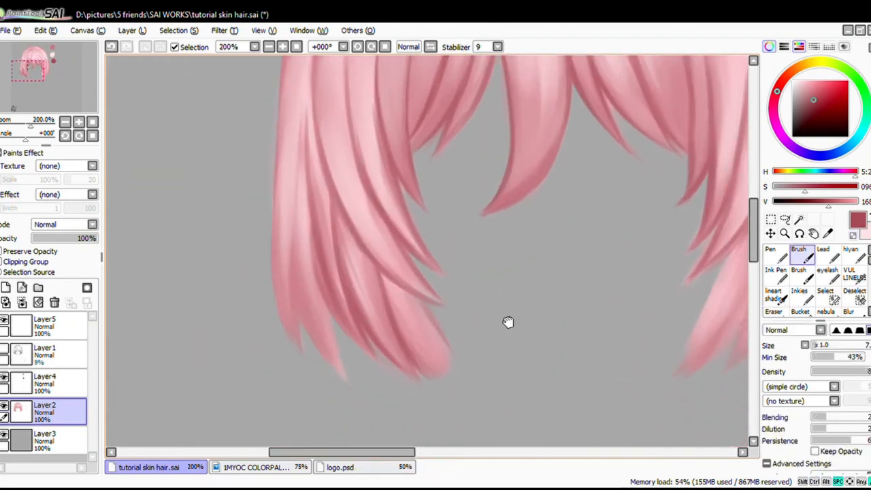
# Step: Deepen the outer strands and lower tips of the left side lock with dark red lines
pyautogui.moveTo(509, 322); pyautogui.dragTo(540, 310)
pyautogui.moveTo(340, 285); pyautogui.dragTo(369, 358)
pyautogui.moveTo(331, 256)
pyautogui.mouseDown()
pyautogui.moveTo(344, 254)
pyautogui.moveTo(347, 340)
pyautogui.mouseUp()
pyautogui.moveTo(310, 191); pyautogui.dragTo(328, 317)
pyautogui.scroll(-2, 328, 317)
pyautogui.moveTo(534, 288); pyautogui.dragTo(491, 235)
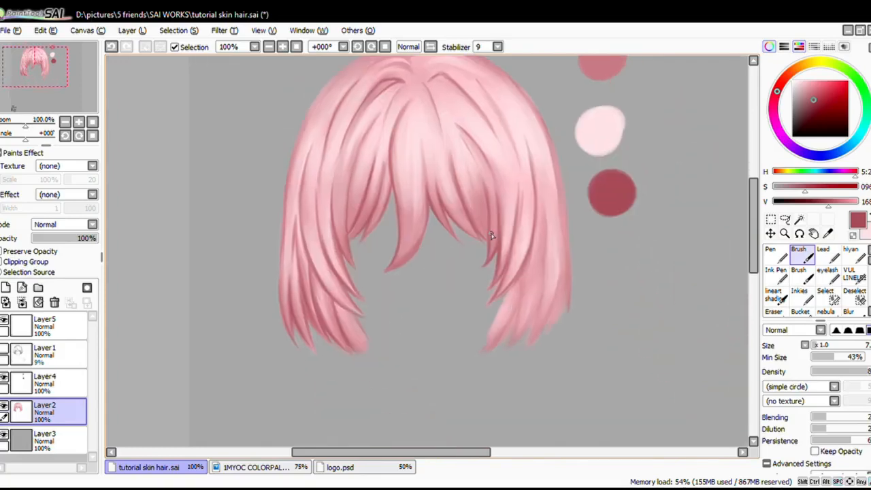
# Step: Draw dark red lines along the inner strands and lower tips of the right side lock, undoing the last stroke
pyautogui.scroll(3, 497, 340)
pyautogui.moveTo(573, 190); pyautogui.dragTo(503, 310)
pyautogui.moveTo(565, 254); pyautogui.dragTo(479, 377)
pyautogui.scroll(-1, 598, 360)
pyautogui.moveTo(631, 260); pyautogui.dragTo(621, 264)
pyautogui.moveTo(626, 271); pyautogui.dragTo(572, 355)
pyautogui.moveTo(610, 324)
pyautogui.mouseDown()
pyautogui.moveTo(589, 319)
pyautogui.moveTo(562, 369)
pyautogui.mouseUp()
pyautogui.hotkey('ctrl', 'z')
# Step: Define the outer tips and outer edge of the right side lock with dark red Brush strokes
pyautogui.moveTo(593, 267); pyautogui.dragTo(583, 306)
pyautogui.moveTo(615, 279); pyautogui.dragTo(563, 372)
pyautogui.moveTo(613, 286); pyautogui.dragTo(610, 274)
pyautogui.moveTo(639, 241); pyautogui.dragTo(583, 364)
pyautogui.moveTo(643, 203); pyautogui.dragTo(619, 265)
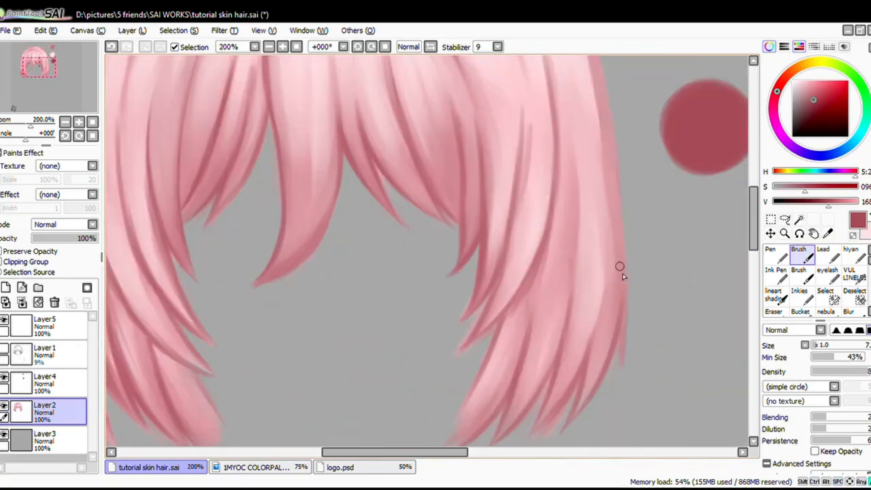
pyautogui.moveTo(626, 224)
pyautogui.mouseDown()
pyautogui.moveTo(622, 149)
pyautogui.moveTo(624, 345)
pyautogui.moveTo(605, 338)
pyautogui.mouseUp()
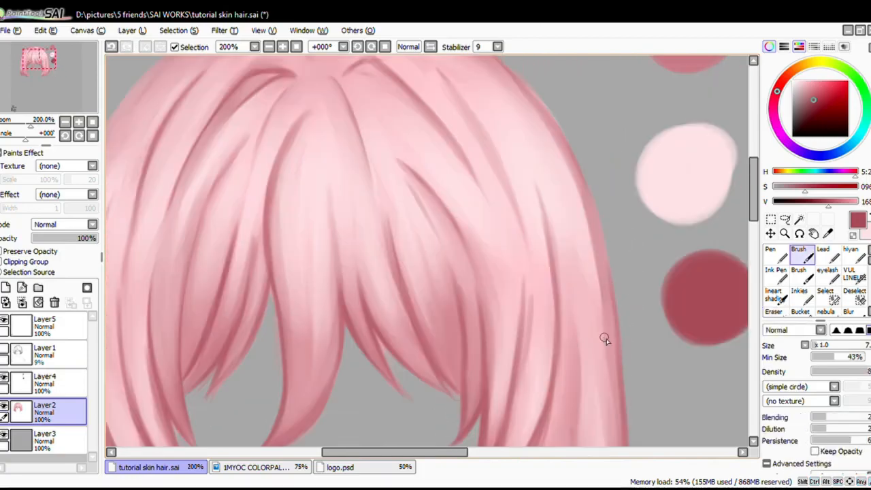
# Step: Try dark red outline strokes along the crown of the hair and undo them
pyautogui.scroll(-2, 605, 338)
pyautogui.scroll(3, 420, 156)
pyautogui.moveTo(420, 156)
pyautogui.mouseDown()
pyautogui.moveTo(584, 156)
pyautogui.moveTo(577, 89)
pyautogui.mouseUp()
pyautogui.moveTo(568, 90); pyautogui.dragTo(443, 103)
pyautogui.hotkey('ctrl', 'z')
pyautogui.scroll(-2, 590, 146)
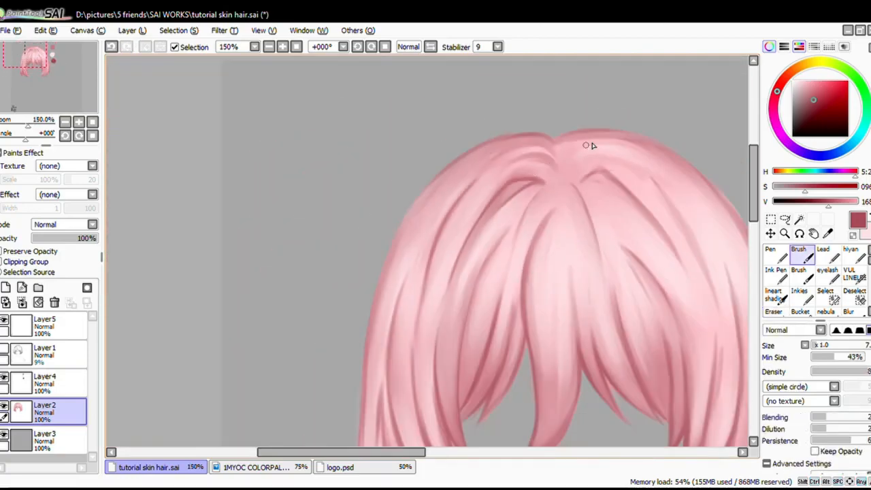
pyautogui.scroll(2, 590, 146)
pyautogui.hotkey('ctrl', 'z')
pyautogui.scroll(-3, 389, 123)
pyautogui.moveTo(390, 124); pyautogui.dragTo(420, 132)
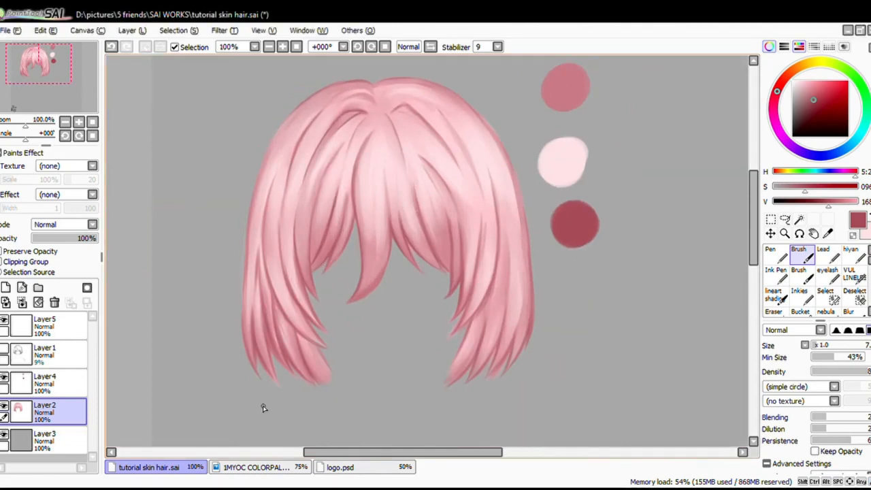
# Step: Blend the strands of the central bangs with the water color brush at size 10
pyautogui.scroll(2, 366, 157)
pyautogui.press('x')
pyautogui.press('c')
pyautogui.moveTo(376, 221)
pyautogui.mouseDown()
pyautogui.moveTo(387, 177)
pyautogui.moveTo(387, 199)
pyautogui.mouseUp()
pyautogui.press('x')
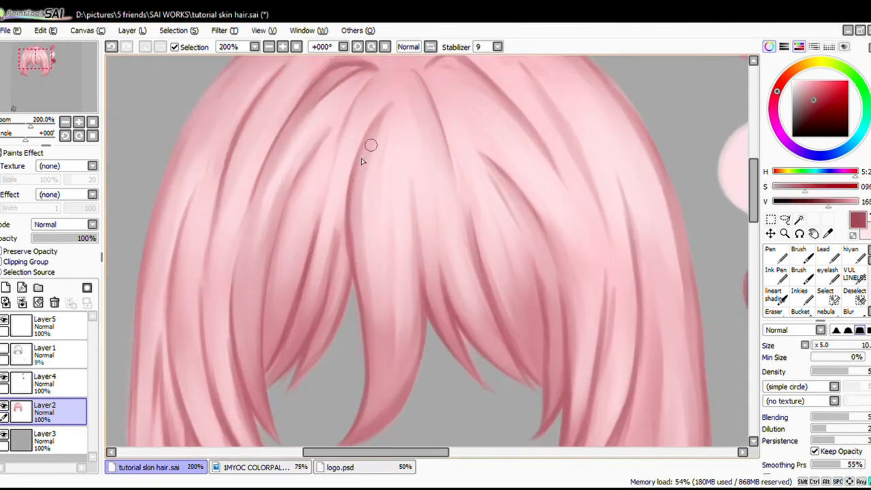
pyautogui.scroll(-1, 370, 159)
pyautogui.scroll(1, 433, 322)
# Step: Blend light pink into the strands of the right side lock with the water color brush
pyautogui.moveTo(580, 356); pyautogui.dragTo(540, 292)
pyautogui.press('x')
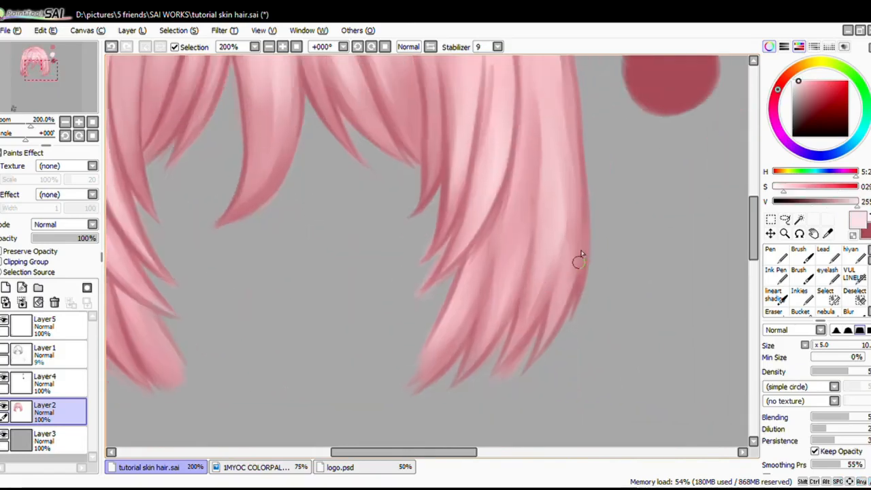
pyautogui.moveTo(572, 211); pyautogui.dragTo(553, 320)
pyautogui.moveTo(476, 68); pyautogui.dragTo(494, 213)
# Step: Blend light pink along the left side lock down to its tips and save the drawing
pyautogui.moveTo(253, 407); pyautogui.dragTo(450, 221)
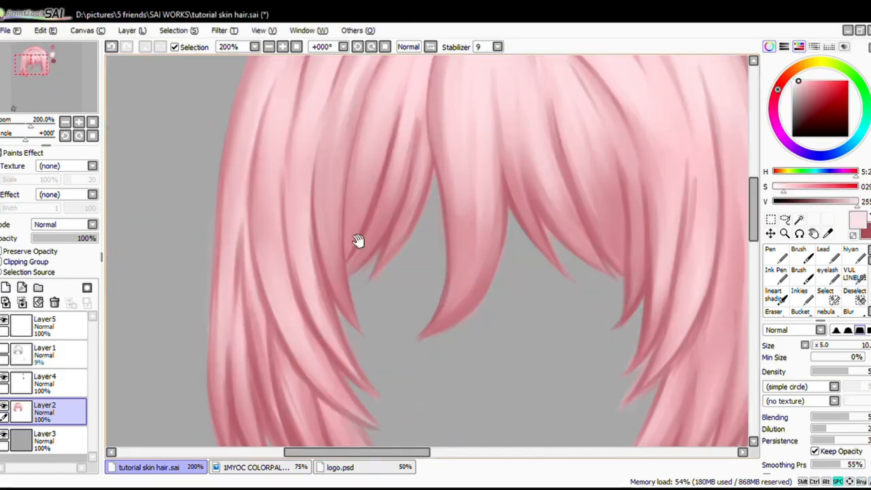
pyautogui.moveTo(360, 239); pyautogui.dragTo(422, 240)
pyautogui.moveTo(326, 344); pyautogui.dragTo(391, 291)
pyautogui.moveTo(378, 275)
pyautogui.mouseDown()
pyautogui.moveTo(396, 383)
pyautogui.moveTo(367, 348)
pyautogui.mouseUp()
pyautogui.moveTo(397, 303); pyautogui.dragTo(417, 355)
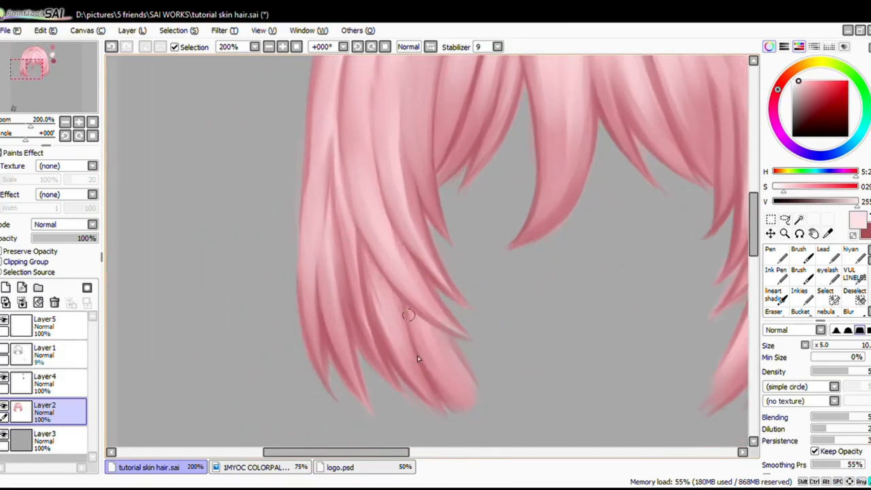
pyautogui.scroll(-2, 417, 355)
pyautogui.moveTo(510, 187); pyautogui.dragTo(445, 184)
pyautogui.hotkey('ctrl', 's')
# Step: Draw light pink highlight streaks and a dark red accent around the parting at the crown with the Brush
pyautogui.scroll(3, 432, 116)
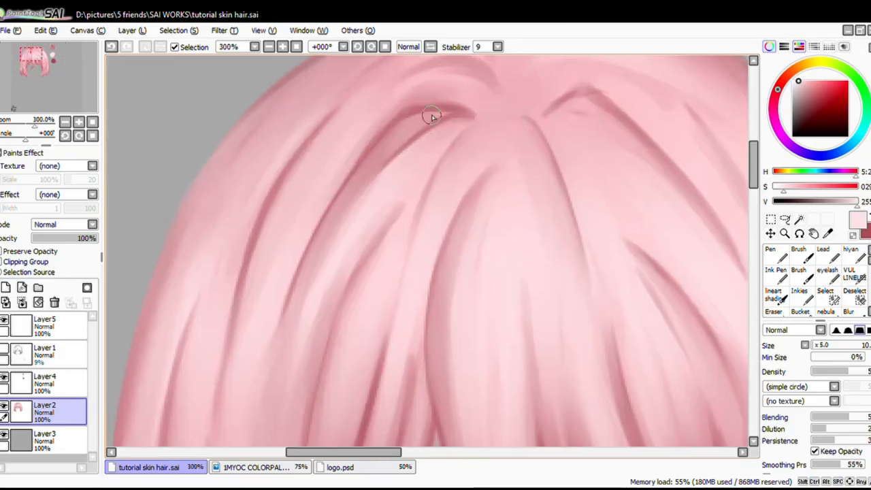
pyautogui.press('b')
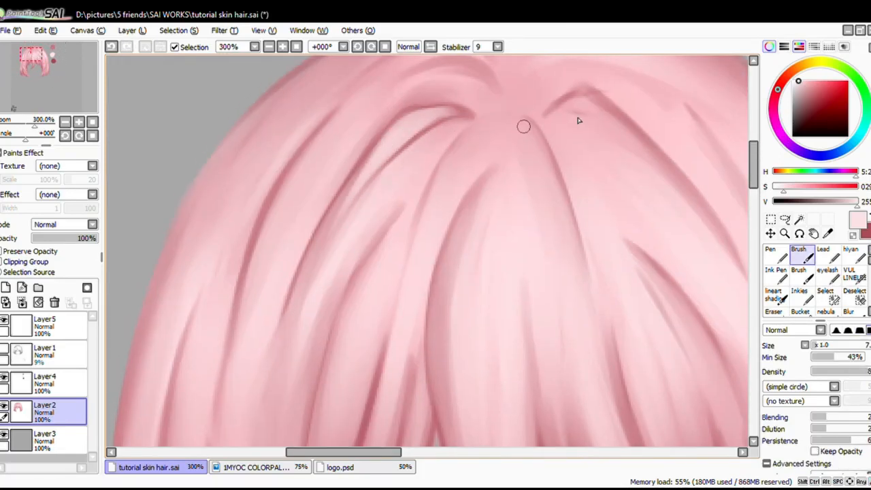
pyautogui.moveTo(523, 126); pyautogui.dragTo(451, 151)
pyautogui.press('x')
pyautogui.moveTo(527, 146); pyautogui.dragTo(573, 188)
pyautogui.press('x')
# Step: Blend the crown strokes and bangs in light pink with the water color brush, enlarging it to size 8
pyautogui.press('c')
pyautogui.scroll(-4, 347, 142)
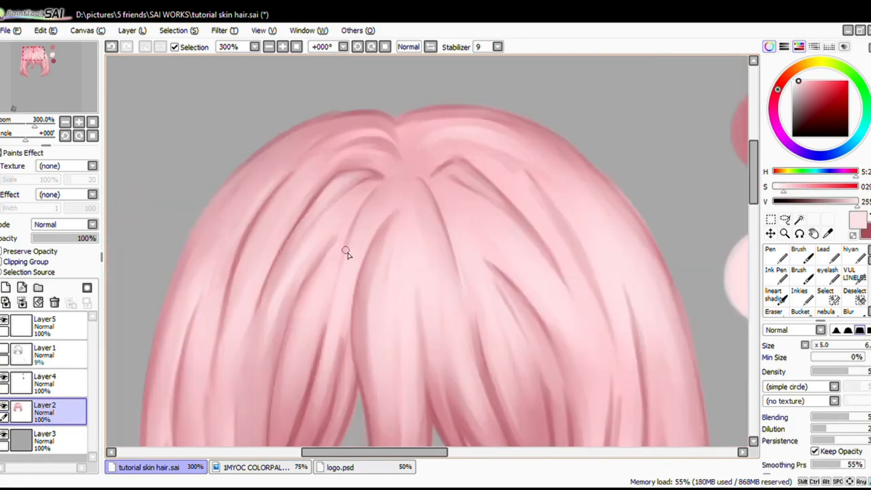
pyautogui.scroll(4, 482, 220)
pyautogui.scroll(-1, 482, 221)
pyautogui.press(']')
pyautogui.press(']')
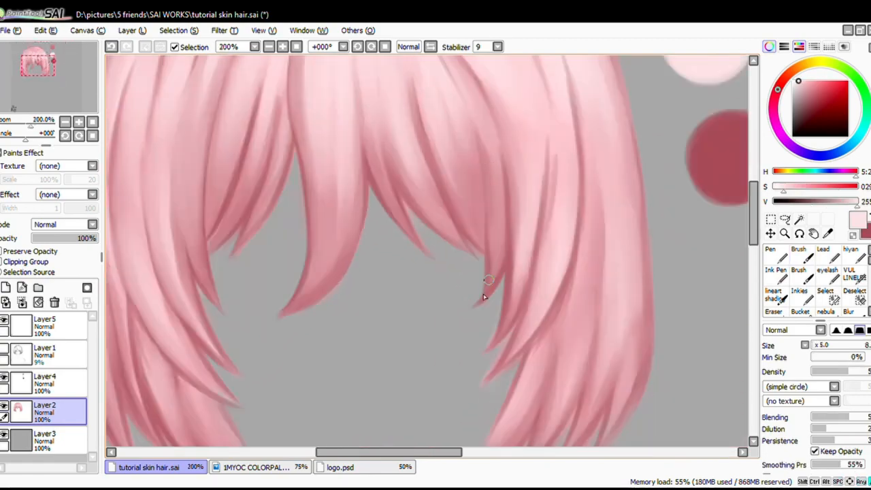
pyautogui.moveTo(509, 187); pyautogui.dragTo(515, 233)
pyautogui.moveTo(315, 220)
pyautogui.mouseDown()
pyautogui.moveTo(385, 220)
pyautogui.moveTo(400, 186)
pyautogui.moveTo(336, 241)
pyautogui.mouseUp()
pyautogui.moveTo(404, 325); pyautogui.dragTo(396, 276)
pyautogui.moveTo(373, 201); pyautogui.dragTo(369, 255)
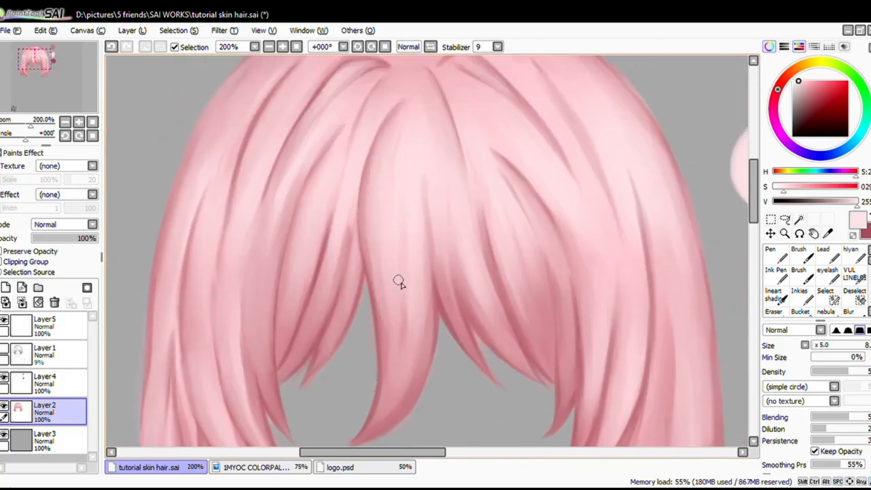
# Step: Show the Layer1 sketch, lower its opacity to 7% and return to Layer2
pyautogui.scroll(-4, 353, 135)
pyautogui.scroll(3, 295, 128)
pyautogui.moveTo(342, 161); pyautogui.dragTo(314, 121)
pyautogui.click(5, 349)
pyautogui.moveTo(404, 297); pyautogui.dragTo(363, 249)
pyautogui.scroll(-2, 363, 225)
pyautogui.click(45, 354)
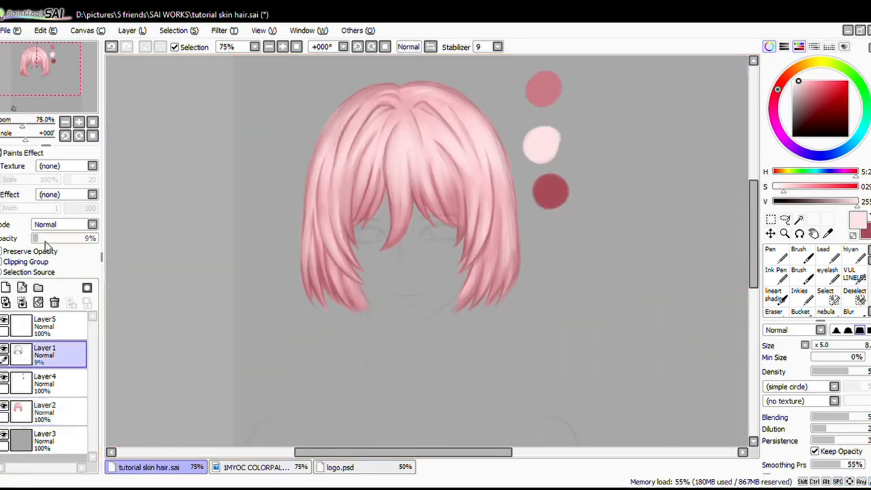
pyautogui.click(45, 411)
pyautogui.scroll(2, 517, 201)
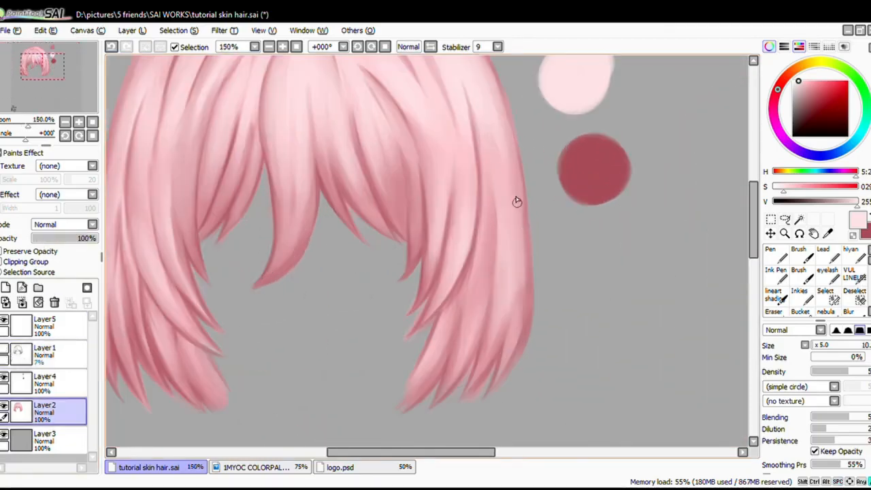
# Step: Compare the whole hair with the Layer1 sketch shown and hidden
pyautogui.scroll(-1, 517, 201)
pyautogui.moveTo(205, 218); pyautogui.dragTo(261, 249)
pyautogui.scroll(-2, 295, 242)
pyautogui.scroll(1, 391, 201)
pyautogui.click(4, 348)
pyautogui.click(44, 353)
pyautogui.scroll(-1, 337, 304)
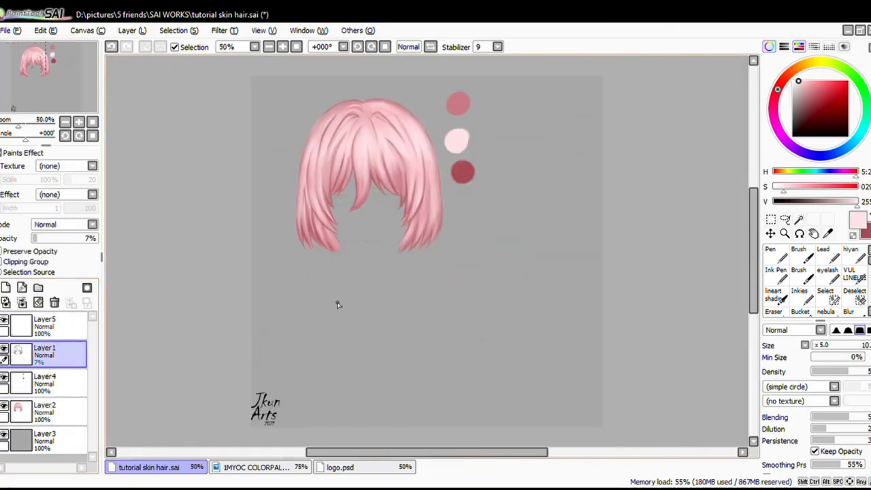
pyautogui.scroll(3, 355, 184)
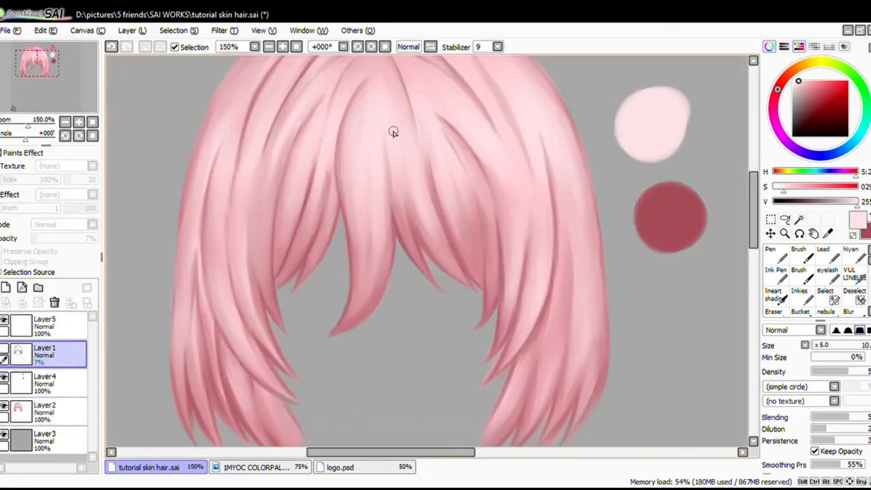
pyautogui.scroll(-1, 393, 132)
pyautogui.moveTo(400, 158); pyautogui.dragTo(400, 241)
pyautogui.moveTo(373, 285); pyautogui.dragTo(393, 295)
pyautogui.moveTo(423, 321); pyautogui.dragTo(421, 305)
# Step: Return to Layer2 and choose the Paper brush for adding fine hair strands
pyautogui.click(45, 411)
pyautogui.press('b')
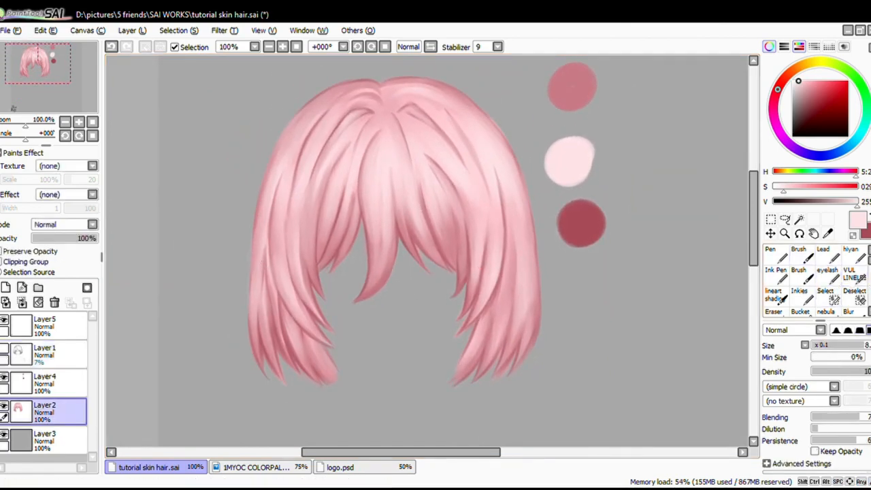
pyautogui.scroll(-5, 796, 282)
pyautogui.moveTo(868, 286); pyautogui.dragTo(869, 289)
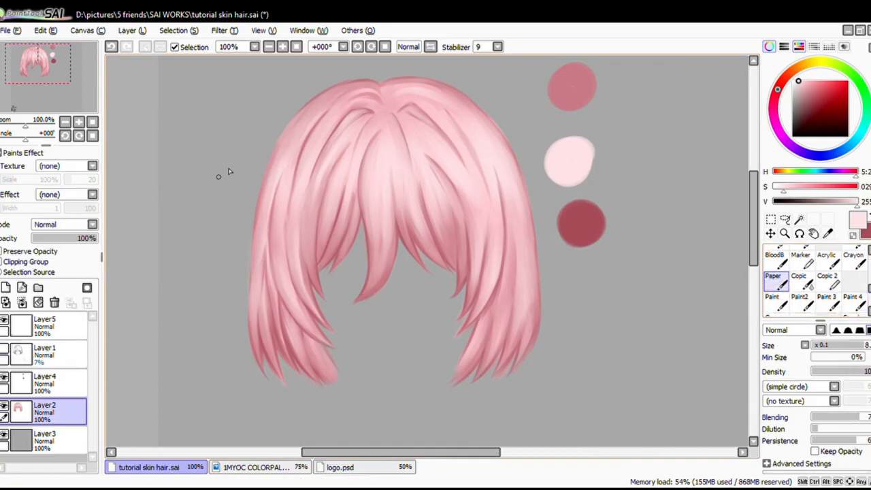
pyautogui.scroll(2, 238, 133)
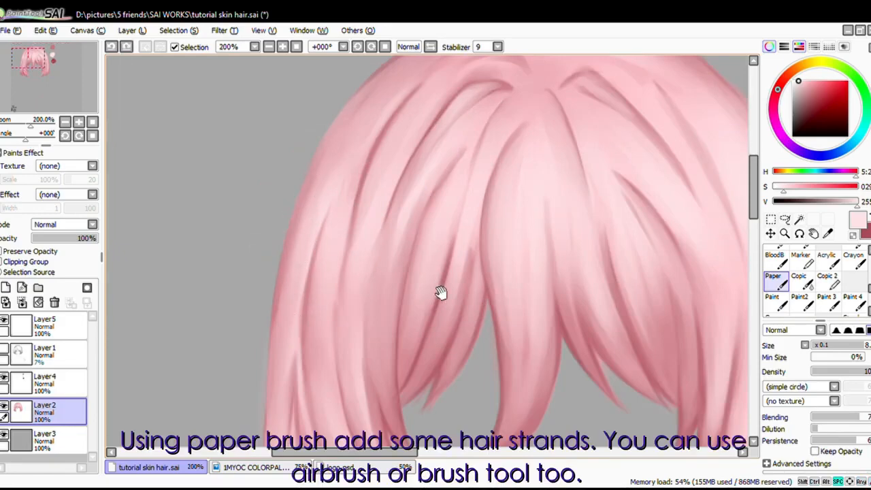
# Step: Add thin dark red stray strands beside the central lock and along the left outer edge with the Paper brush at size 4
pyautogui.moveTo(440, 293); pyautogui.dragTo(382, 202)
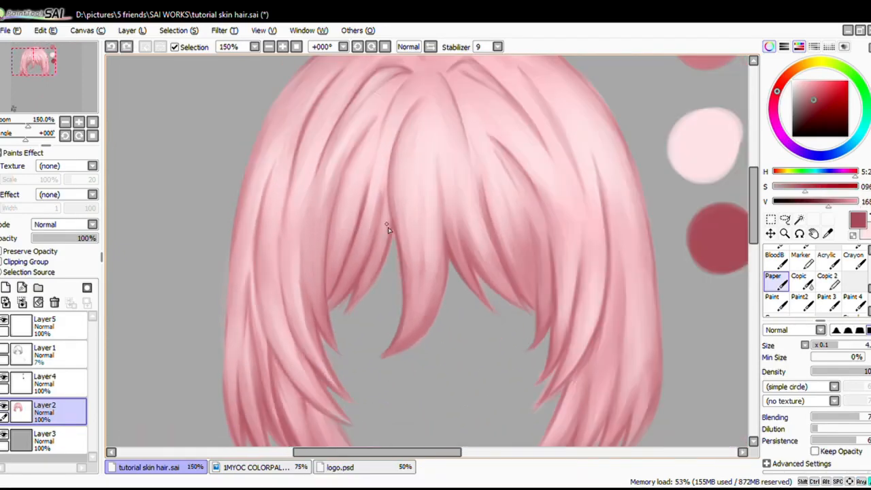
pyautogui.moveTo(453, 267); pyautogui.dragTo(437, 315)
pyautogui.moveTo(437, 316)
pyautogui.mouseDown()
pyautogui.moveTo(413, 251)
pyautogui.moveTo(452, 295)
pyautogui.mouseUp()
pyautogui.moveTo(386, 266)
pyautogui.mouseDown()
pyautogui.moveTo(411, 230)
pyautogui.moveTo(475, 305)
pyautogui.mouseUp()
pyautogui.moveTo(359, 136); pyautogui.dragTo(372, 89)
pyautogui.moveTo(340, 159); pyautogui.dragTo(322, 260)
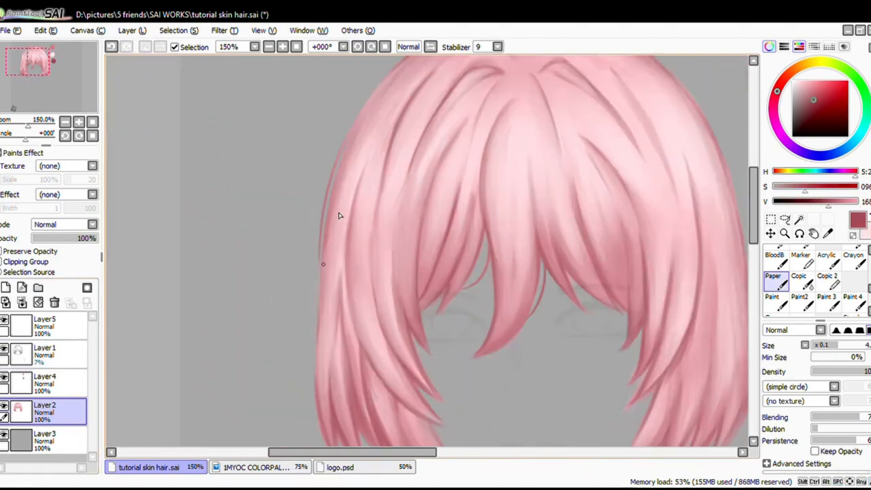
# Step: Draw more fine dark red hairs around the left side and the bangs, undoing one unwanted stroke
pyautogui.moveTo(456, 95)
pyautogui.mouseDown()
pyautogui.moveTo(401, 204)
pyautogui.moveTo(395, 320)
pyautogui.mouseUp()
pyautogui.moveTo(420, 272); pyautogui.dragTo(436, 200)
pyautogui.hotkey('ctrl', 'z')
pyautogui.moveTo(462, 113); pyautogui.dragTo(435, 142)
pyautogui.moveTo(479, 209)
pyautogui.mouseDown()
pyautogui.moveTo(493, 286)
pyautogui.moveTo(467, 218)
pyautogui.mouseUp()
pyautogui.moveTo(527, 334)
pyautogui.mouseDown()
pyautogui.moveTo(482, 255)
pyautogui.moveTo(513, 242)
pyautogui.mouseUp()
pyautogui.moveTo(332, 288); pyautogui.dragTo(359, 333)
pyautogui.moveTo(568, 349); pyautogui.dragTo(666, 377)
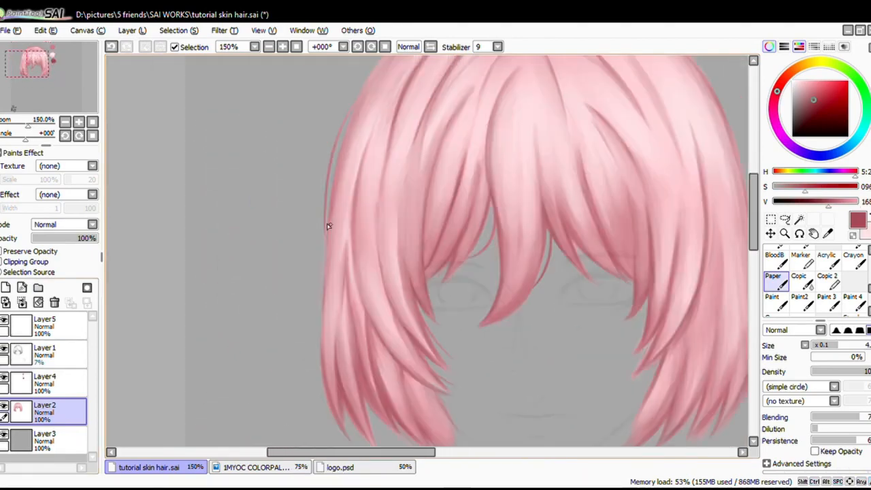
# Step: Add fine dark red strands along the right side of the hair, swap to light pink and undo a test stroke
pyautogui.moveTo(350, 362); pyautogui.dragTo(182, 421)
pyautogui.moveTo(603, 395); pyautogui.dragTo(642, 246)
pyautogui.moveTo(555, 184); pyautogui.dragTo(532, 426)
pyautogui.press('x')
pyautogui.moveTo(536, 190); pyautogui.dragTo(571, 252)
pyautogui.hotkey('ctrl', 'z')
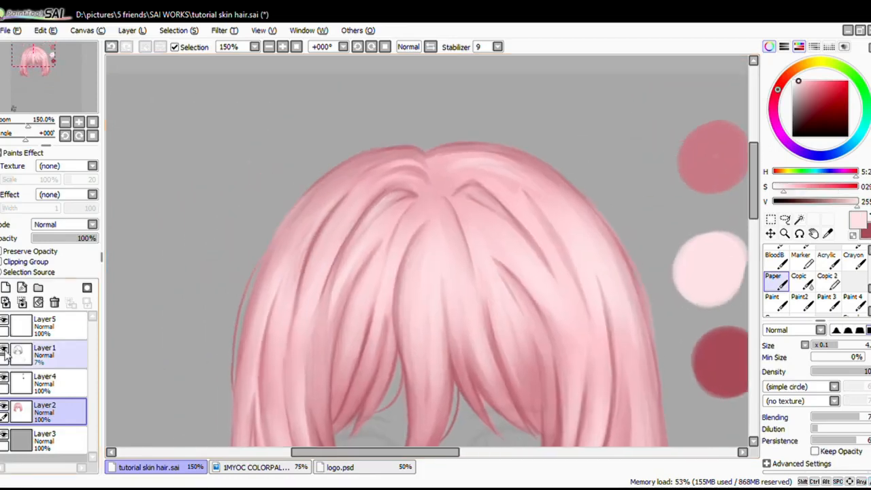
# Step: Hide the Layer1 sketch and look over the fine strands around the bangs and side locks
pyautogui.click(4, 348)
pyautogui.scroll(-1, 371, 326)
pyautogui.moveTo(372, 388); pyautogui.dragTo(372, 265)
pyautogui.scroll(2, 408, 269)
pyautogui.scroll(-1, 456, 272)
pyautogui.moveTo(284, 308); pyautogui.dragTo(333, 257)
pyautogui.scroll(1, 578, 331)
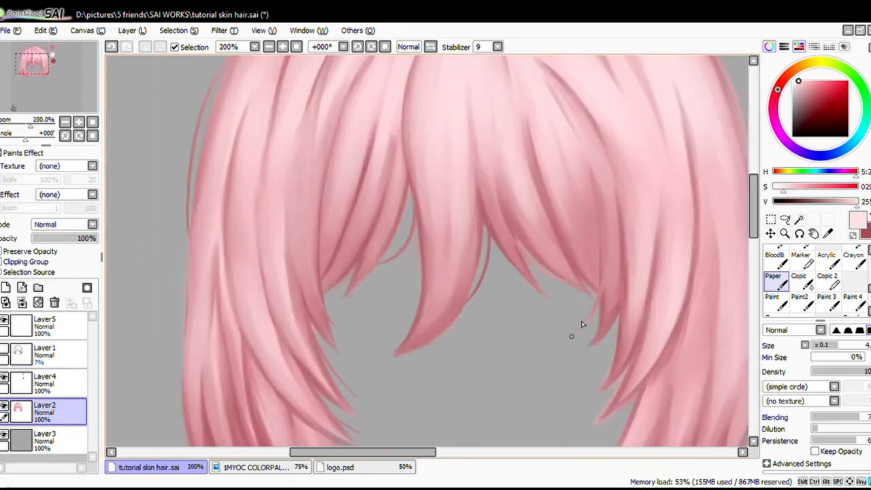
pyautogui.scroll(-2, 577, 330)
pyautogui.scroll(3, 418, 293)
pyautogui.moveTo(259, 421); pyautogui.dragTo(336, 317)
# Step: Create a new layer above Layer2, clip it to the hair and set its mode to Luminosity
pyautogui.scroll(-3, 336, 316)
pyautogui.moveTo(581, 264); pyautogui.dragTo(523, 309)
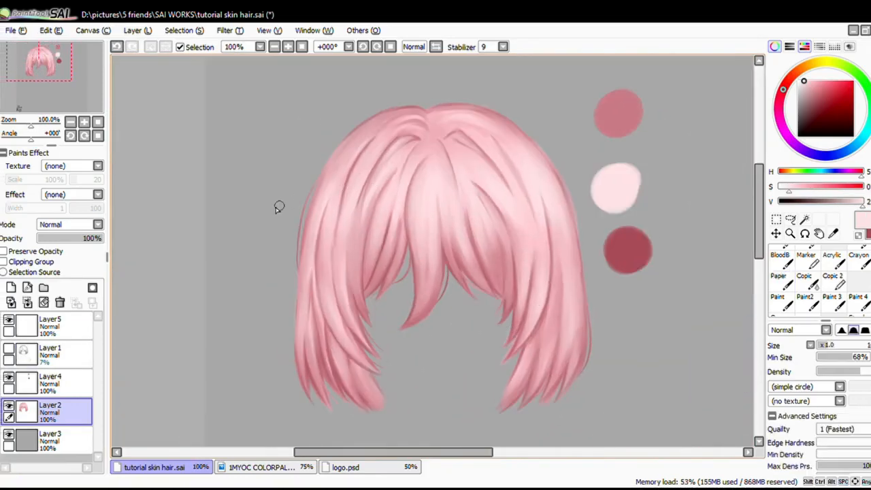
pyautogui.click(10, 287)
pyautogui.click(34, 262)
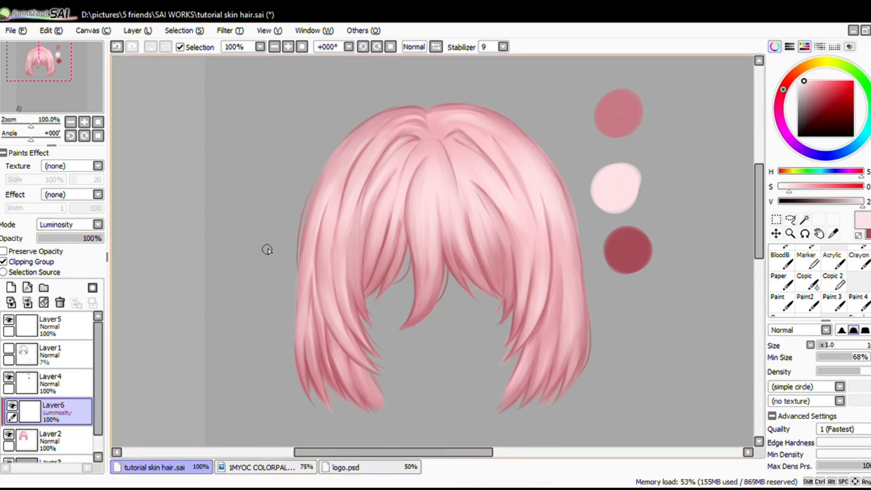
# Step: Paint a glowing highlight band across the bangs in light pink with a large soft brush on the Luminosity layer
pyautogui.moveTo(276, 210)
pyautogui.mouseDown()
pyautogui.moveTo(334, 238)
pyautogui.moveTo(329, 231)
pyautogui.mouseUp()
pyautogui.scroll(1, 426, 183)
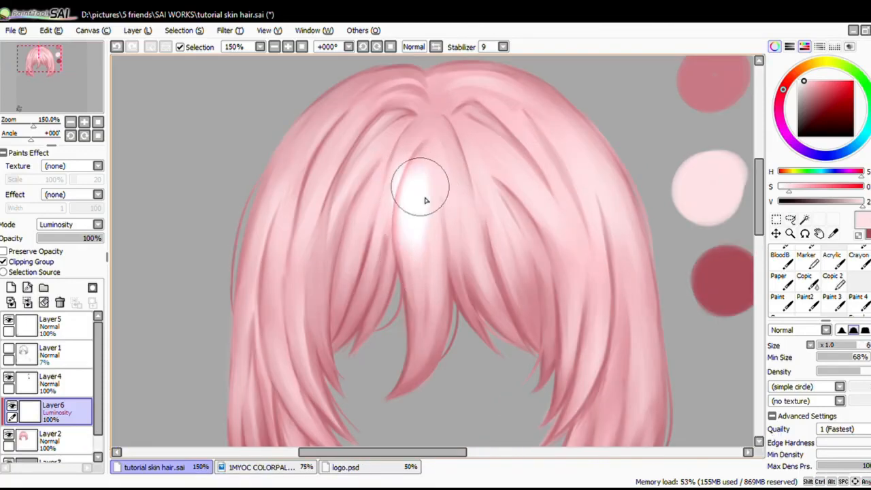
pyautogui.scroll(-3, 431, 188)
pyautogui.scroll(2, 401, 146)
pyautogui.moveTo(337, 184)
pyautogui.mouseDown()
pyautogui.moveTo(404, 200)
pyautogui.moveTo(431, 227)
pyautogui.moveTo(449, 220)
pyautogui.moveTo(476, 235)
pyautogui.moveTo(469, 208)
pyautogui.moveTo(494, 220)
pyautogui.moveTo(503, 179)
pyautogui.moveTo(511, 242)
pyautogui.mouseUp()
pyautogui.moveTo(355, 215); pyautogui.dragTo(376, 219)
# Step: Extend the light pink glow across the full bangs and add soft highlights down both side locks on the Luminosity layer
pyautogui.moveTo(383, 181)
pyautogui.mouseDown()
pyautogui.moveTo(340, 245)
pyautogui.moveTo(349, 183)
pyautogui.moveTo(301, 250)
pyautogui.moveTo(301, 190)
pyautogui.moveTo(283, 272)
pyautogui.mouseUp()
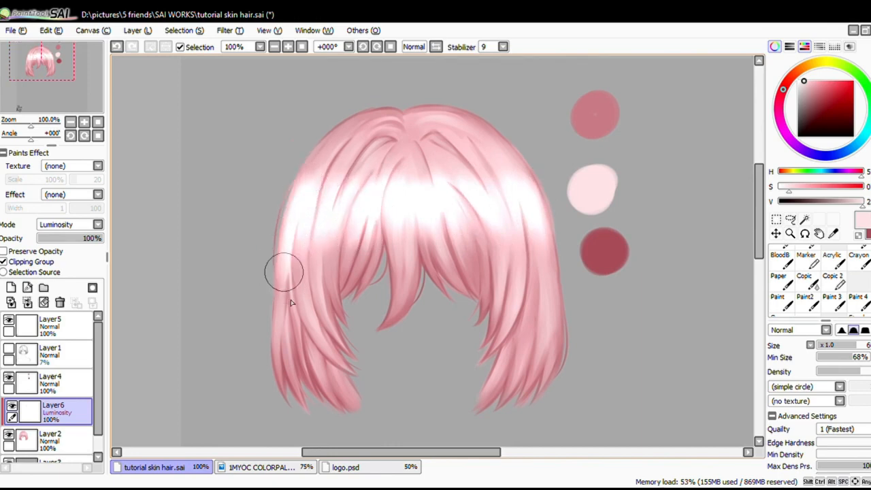
pyautogui.moveTo(294, 233); pyautogui.dragTo(288, 295)
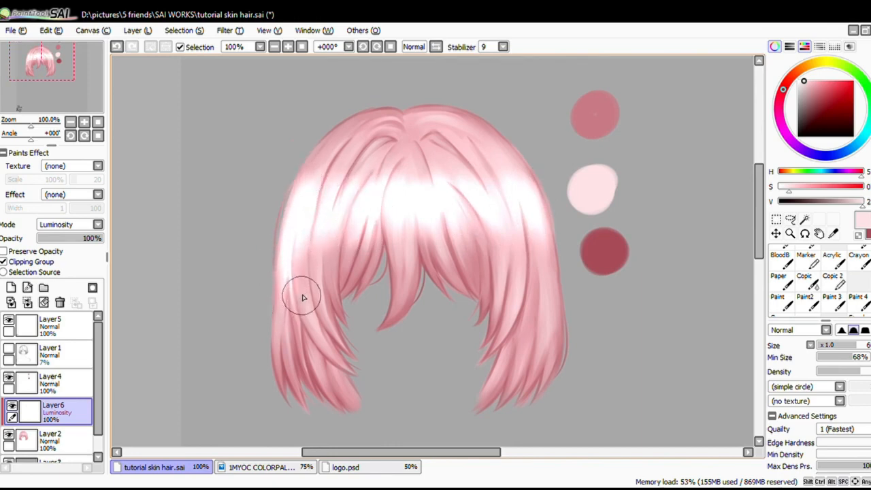
pyautogui.moveTo(549, 324); pyautogui.dragTo(544, 350)
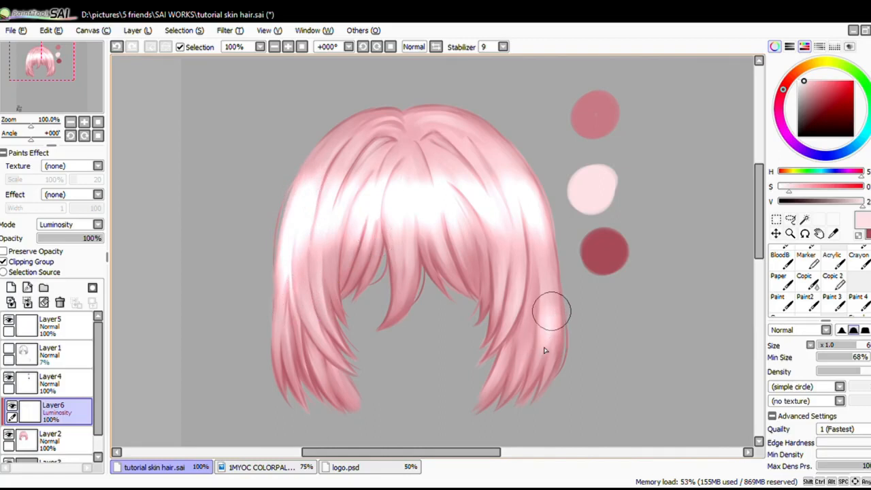
pyautogui.moveTo(323, 336)
pyautogui.mouseDown()
pyautogui.moveTo(277, 311)
pyautogui.moveTo(324, 360)
pyautogui.mouseUp()
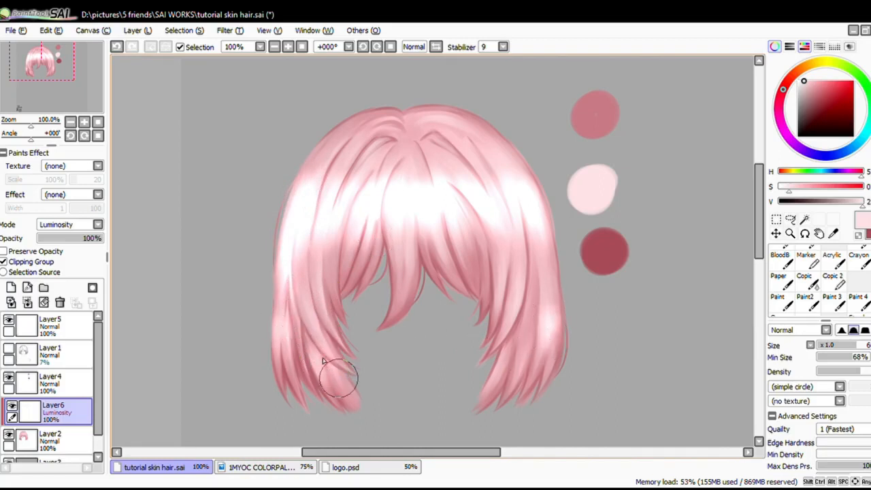
pyautogui.moveTo(479, 226); pyautogui.dragTo(497, 266)
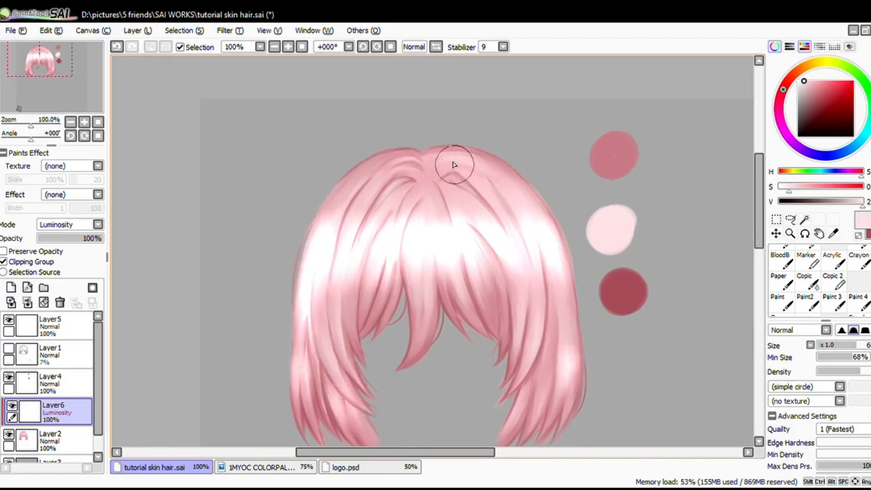
# Step: Try extra glow strokes from the crown down the right side of the hair and undo the last stroke
pyautogui.moveTo(454, 165); pyautogui.dragTo(525, 226)
pyautogui.moveTo(538, 297); pyautogui.dragTo(523, 273)
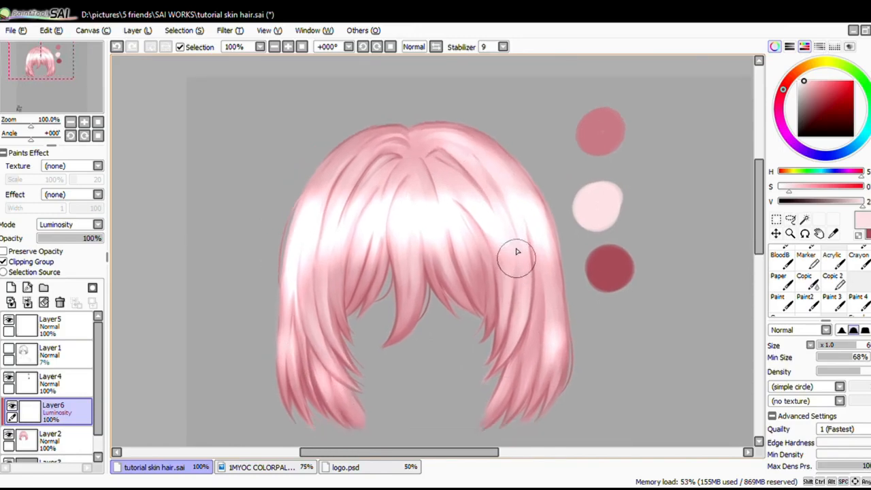
pyautogui.hotkey('ctrl', 'z')
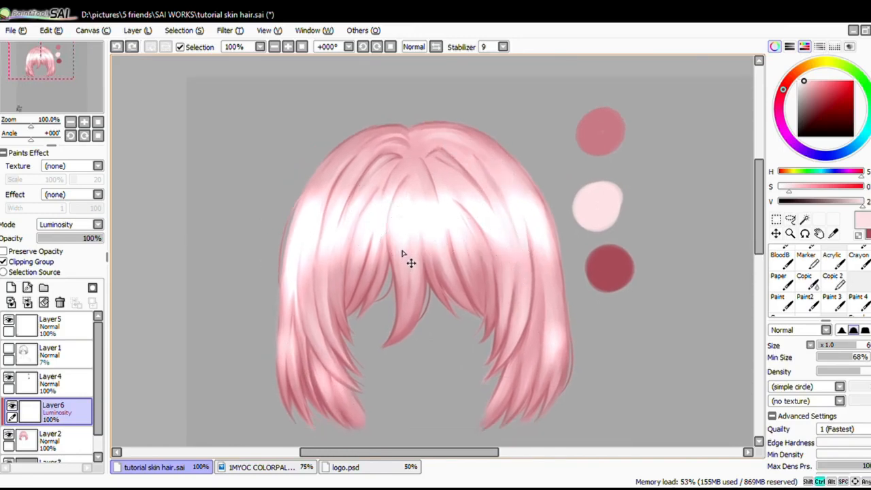
# Step: Brush soft light pink highlights onto the lower ends of the left and right side locks
pyautogui.moveTo(360, 360)
pyautogui.mouseDown()
pyautogui.moveTo(368, 318)
pyautogui.moveTo(354, 364)
pyautogui.mouseUp()
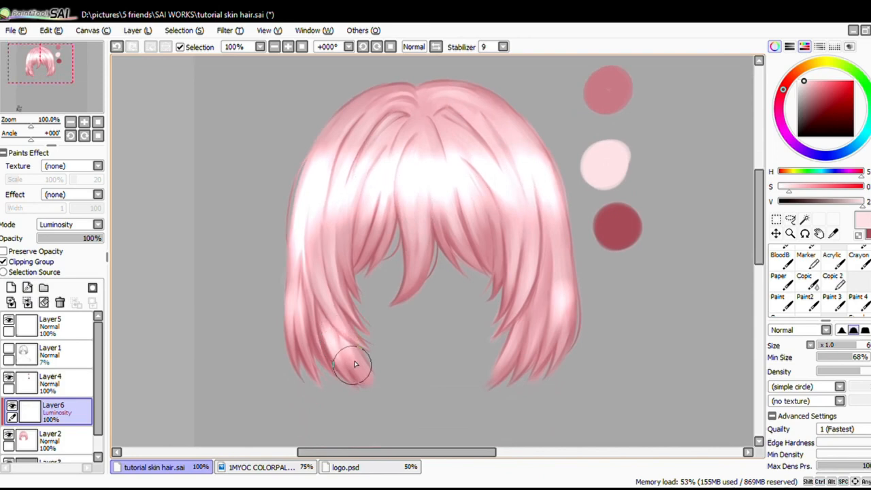
pyautogui.moveTo(555, 260); pyautogui.dragTo(561, 322)
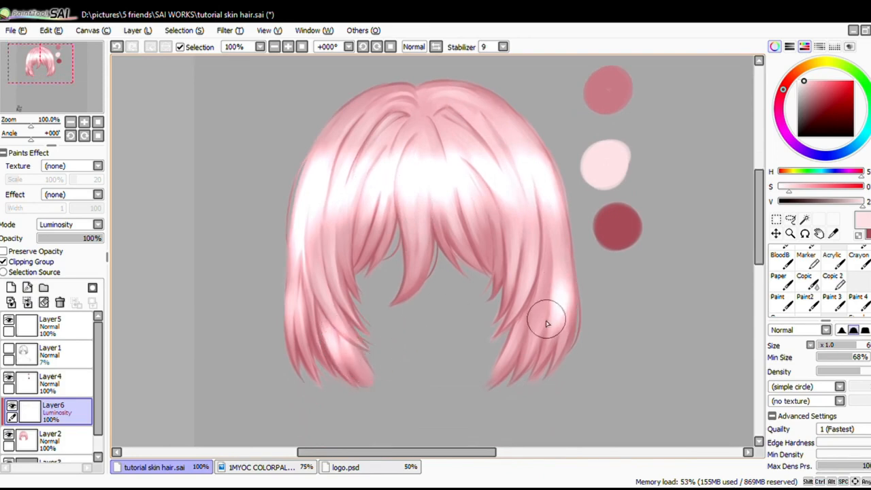
pyautogui.scroll(-2, 508, 293)
pyautogui.scroll(2, 375, 129)
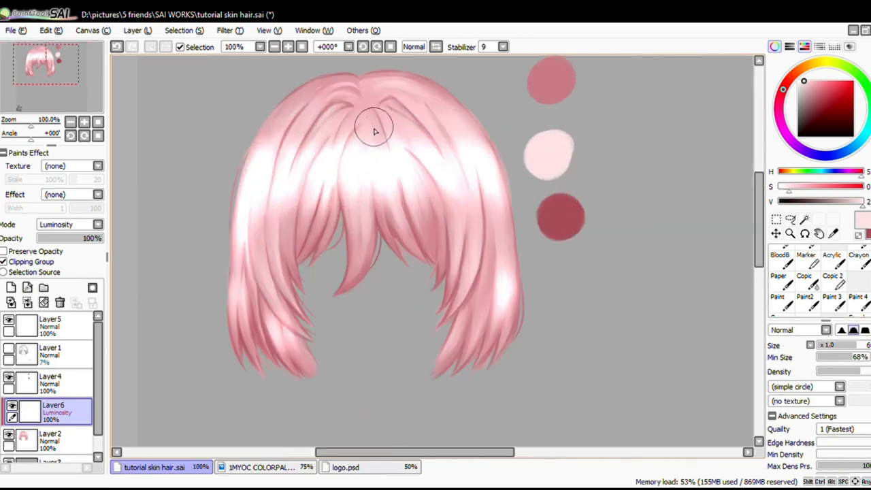
# Step: Blend the glowing highlight band into the bangs and side locks with the large water colour brush
pyautogui.scroll(-2, 371, 131)
pyautogui.scroll(1, 372, 131)
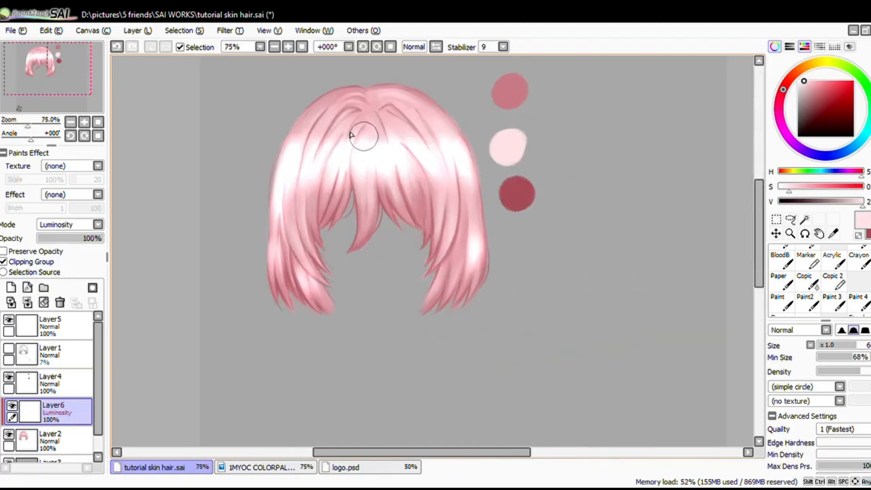
pyautogui.press('c')
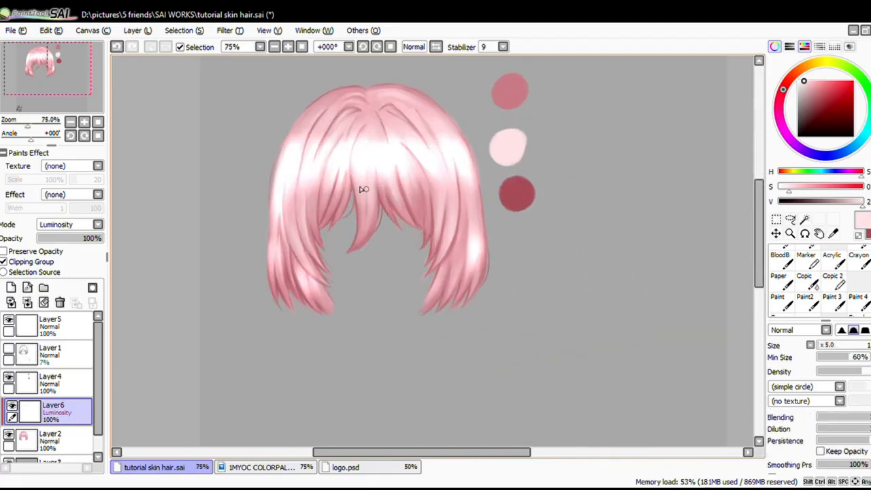
pyautogui.moveTo(362, 188)
pyautogui.mouseDown()
pyautogui.moveTo(417, 206)
pyautogui.moveTo(382, 195)
pyautogui.moveTo(390, 197)
pyautogui.mouseUp()
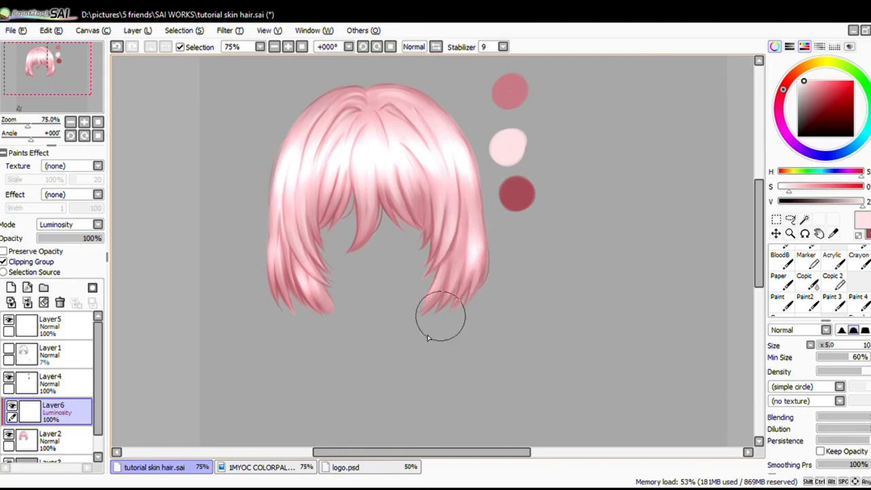
# Step: Add light pink glow strokes along the inner strands of both side locks with the soft brush
pyautogui.press('e')
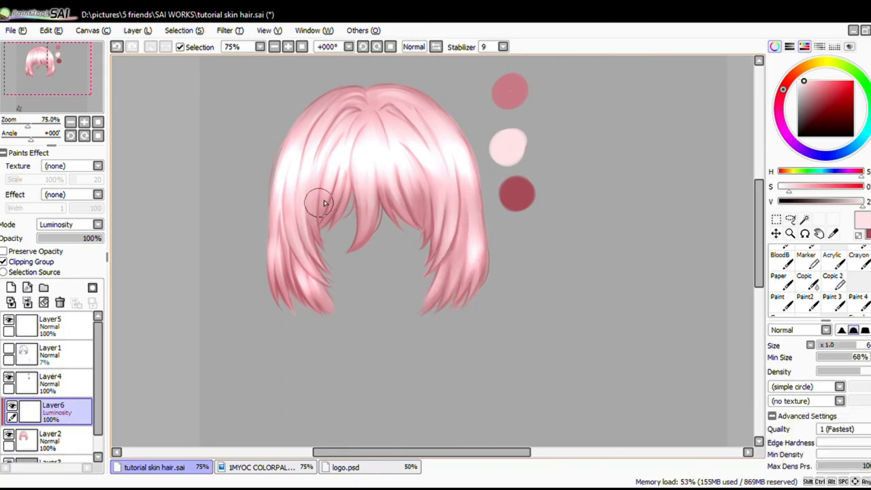
pyautogui.scroll(2, 324, 204)
pyautogui.moveTo(293, 205); pyautogui.dragTo(334, 260)
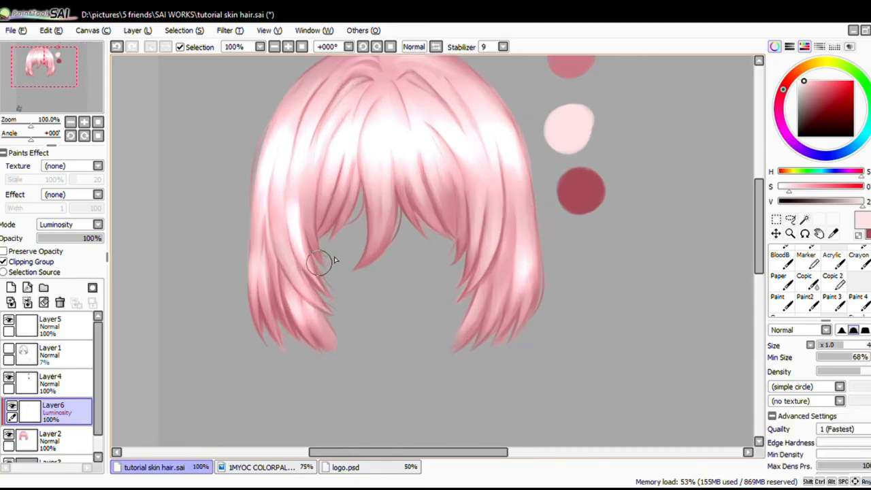
pyautogui.moveTo(506, 222)
pyautogui.mouseDown()
pyautogui.moveTo(489, 220)
pyautogui.moveTo(465, 264)
pyautogui.mouseUp()
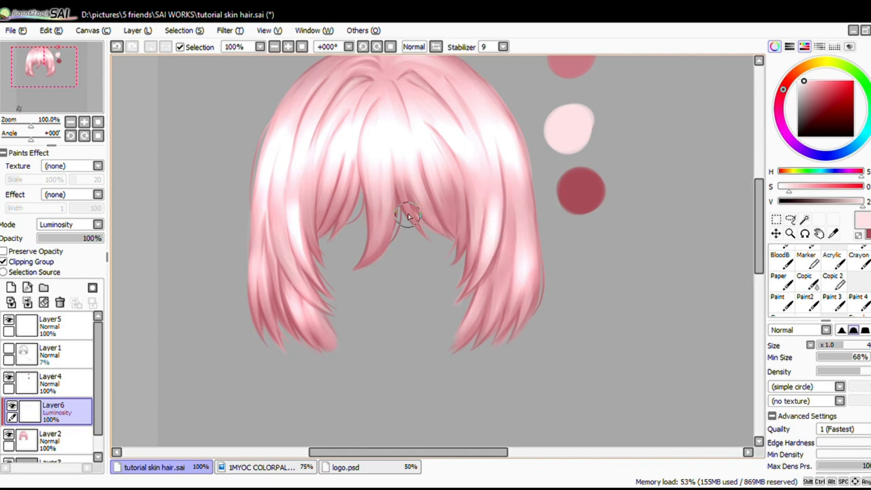
pyautogui.scroll(-2, 407, 216)
pyautogui.scroll(1, 417, 184)
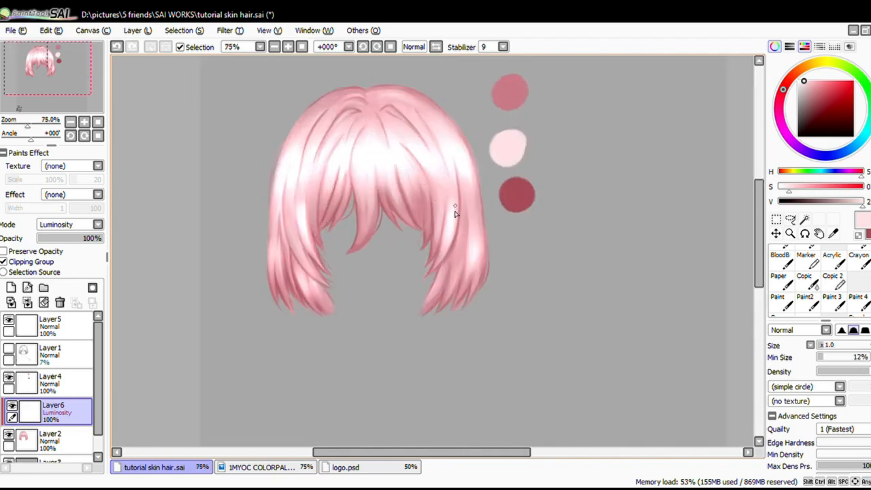
# Step: Soften the new side-lock highlights with a smaller water colour brush
pyautogui.press('c')
pyautogui.press('[')
pyautogui.press('[')
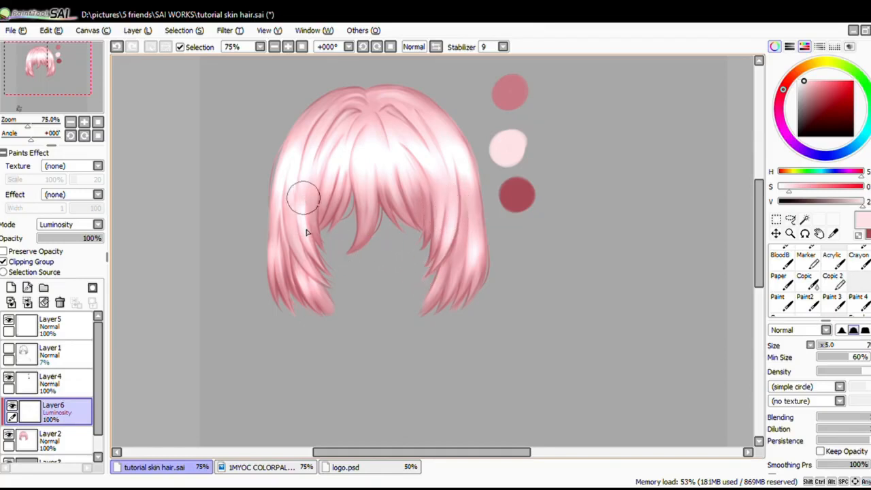
# Step: Lower the Luminosity layer's opacity to 44% and make the Layer2 hair layer active
pyautogui.scroll(-3, 356, 297)
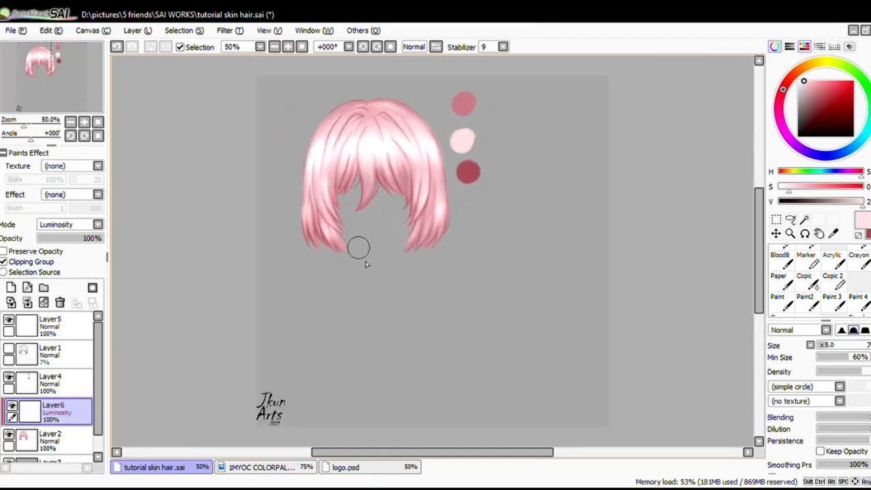
pyautogui.click(80, 238)
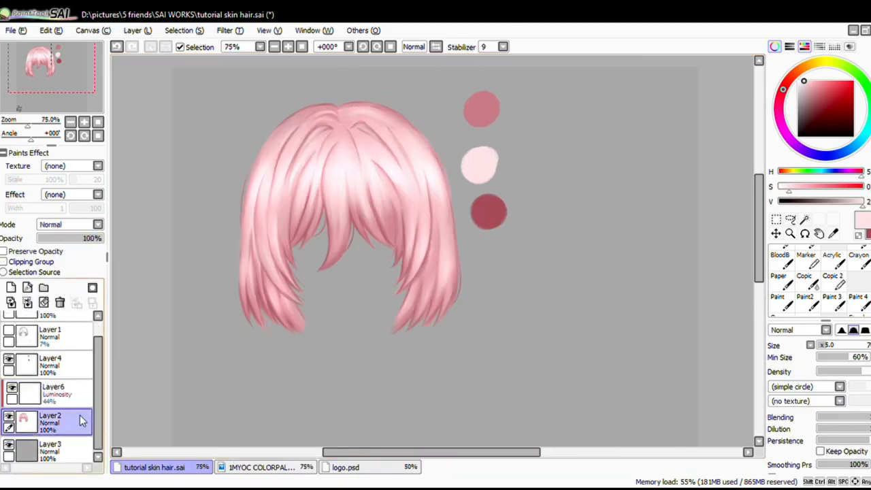
# Step: Sample the dark red swatch and draw fine hairlines on the left side lock of Layer2, undoing a stray stroke
pyautogui.keyDown('alt'); pyautogui.click(487, 211); pyautogui.keyUp('alt')
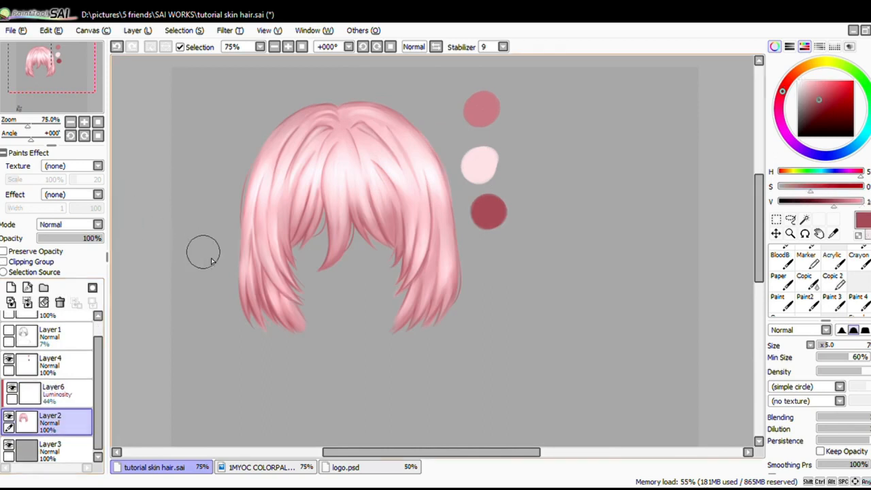
pyautogui.press('b')
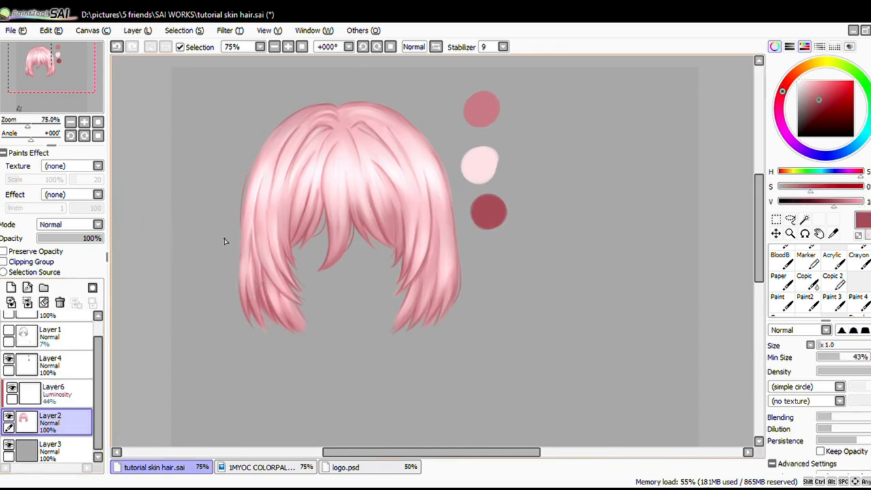
pyautogui.scroll(2, 261, 266)
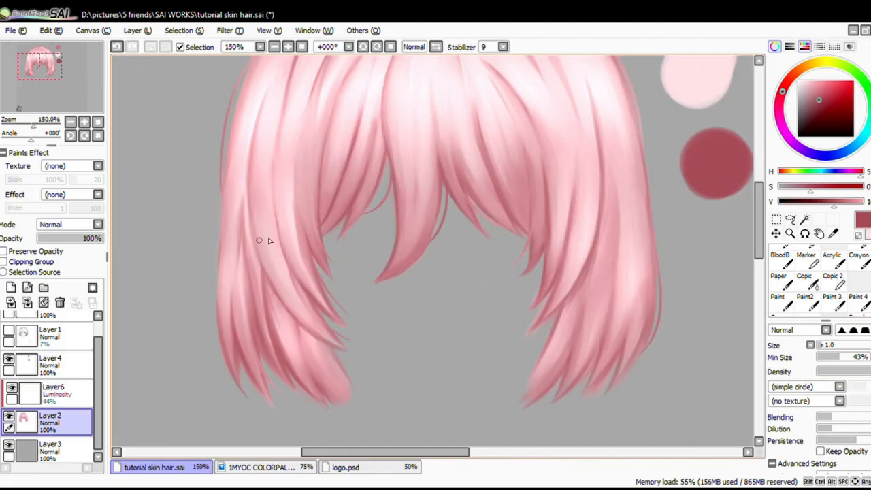
pyautogui.scroll(1, 274, 253)
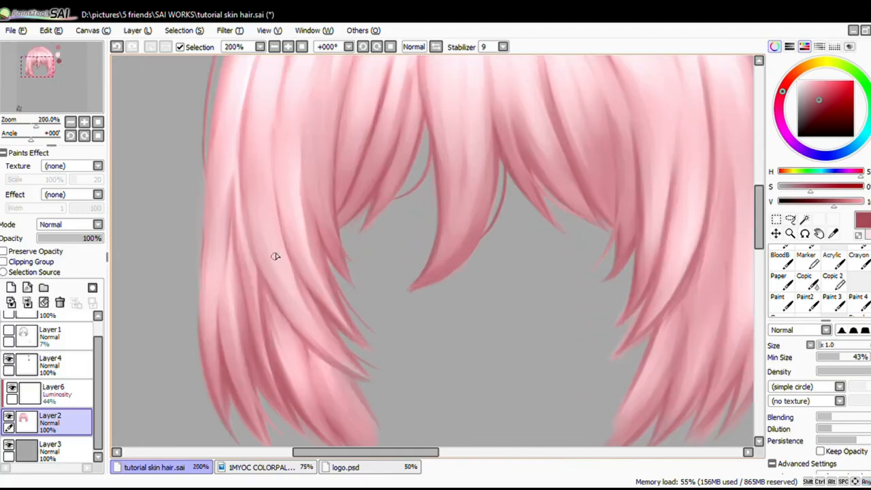
pyautogui.press('space')
pyautogui.moveTo(306, 323); pyautogui.dragTo(299, 311)
pyautogui.hotkey('ctrl', 'z')
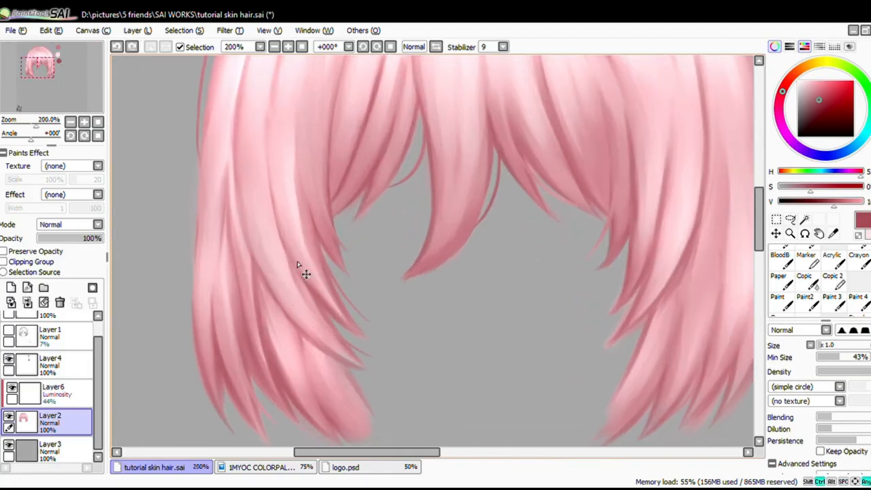
pyautogui.press('space')
pyautogui.moveTo(298, 251); pyautogui.dragTo(287, 293)
pyautogui.press('space')
pyautogui.moveTo(400, 257); pyautogui.dragTo(349, 299)
# Step: Blend the strands of the central bangs with the small water colour brush
pyautogui.press('c')
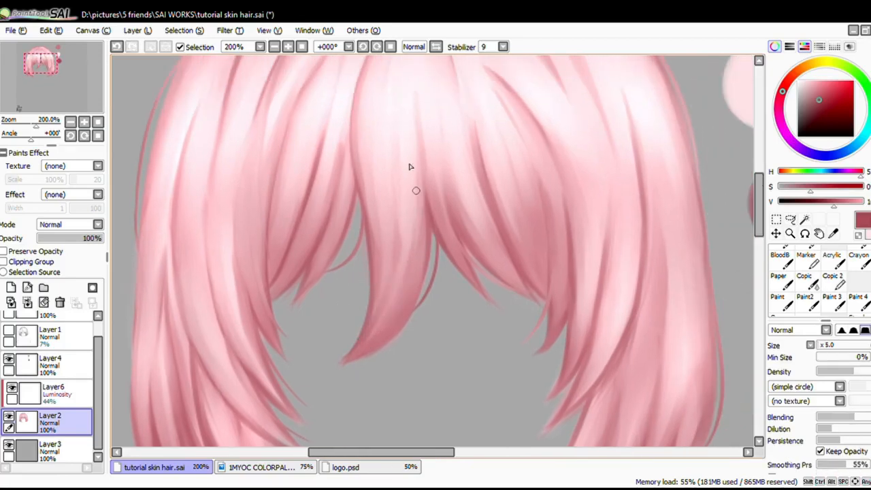
pyautogui.press('space')
pyautogui.moveTo(413, 253); pyautogui.dragTo(417, 280)
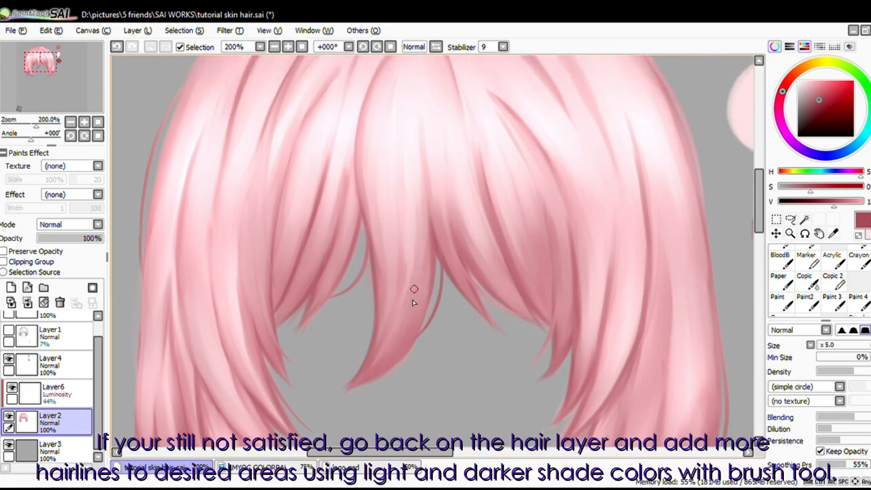
pyautogui.keyDown('alt'); pyautogui.click(414, 288); pyautogui.keyUp('alt')
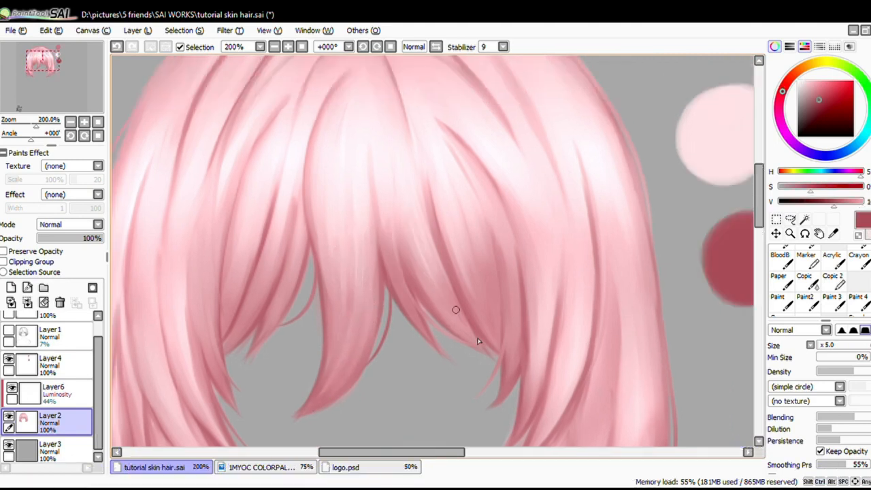
# Step: Add fine dark red hairlines through the bangs and the upper left side lock
pyautogui.moveTo(445, 297); pyautogui.dragTo(418, 269)
pyautogui.moveTo(367, 199); pyautogui.dragTo(343, 299)
pyautogui.moveTo(271, 272); pyautogui.dragTo(305, 244)
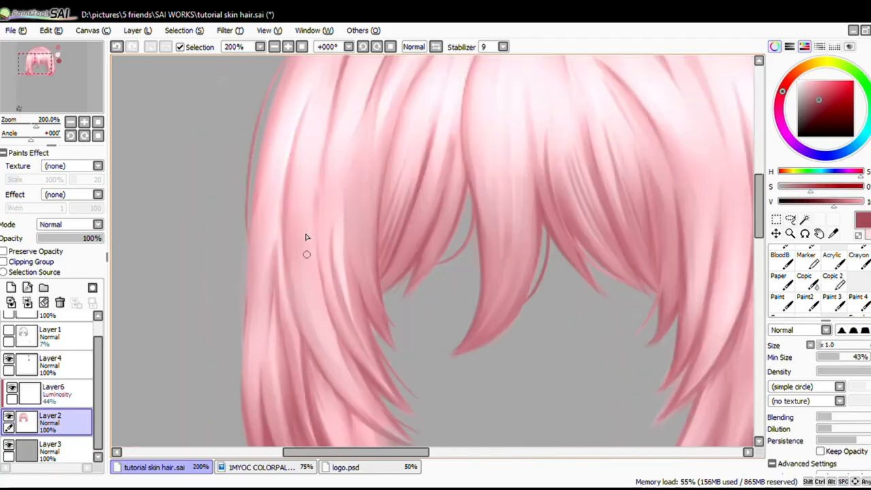
# Step: Draw more fine dark red hairlines down the right side lock and through the lower left strands
pyautogui.scroll(-1, 306, 244)
pyautogui.moveTo(475, 313)
pyautogui.mouseDown()
pyautogui.moveTo(466, 330)
pyautogui.moveTo(426, 354)
pyautogui.mouseUp()
pyautogui.moveTo(630, 283)
pyautogui.mouseDown()
pyautogui.moveTo(592, 223)
pyautogui.moveTo(618, 139)
pyautogui.mouseUp()
pyautogui.moveTo(598, 178); pyautogui.dragTo(583, 296)
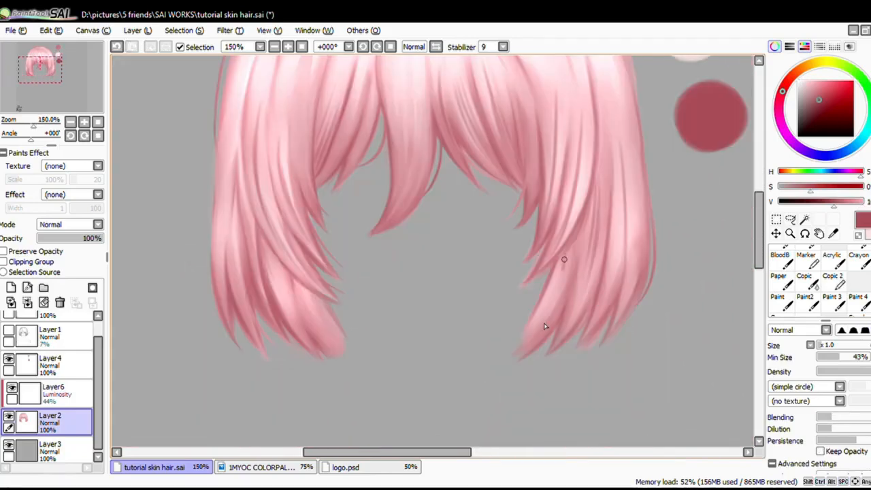
pyautogui.moveTo(228, 295)
pyautogui.mouseDown()
pyautogui.moveTo(308, 371)
pyautogui.moveTo(295, 467)
pyautogui.mouseUp()
# Step: Refine the fine hairlines around the bangs and upper hair, undoing a stray stroke, and check the whole hair
pyautogui.moveTo(473, 108)
pyautogui.mouseDown()
pyautogui.moveTo(374, 151)
pyautogui.moveTo(476, 144)
pyautogui.mouseUp()
pyautogui.hotkey('ctrl', 'z')
pyautogui.press('h')
pyautogui.moveTo(394, 146)
pyautogui.mouseDown()
pyautogui.moveTo(465, 136)
pyautogui.moveTo(351, 187)
pyautogui.moveTo(417, 173)
pyautogui.moveTo(414, 204)
pyautogui.mouseUp()
pyautogui.press('h')
pyautogui.scroll(-1, 378, 128)
pyautogui.scroll(1, 378, 128)
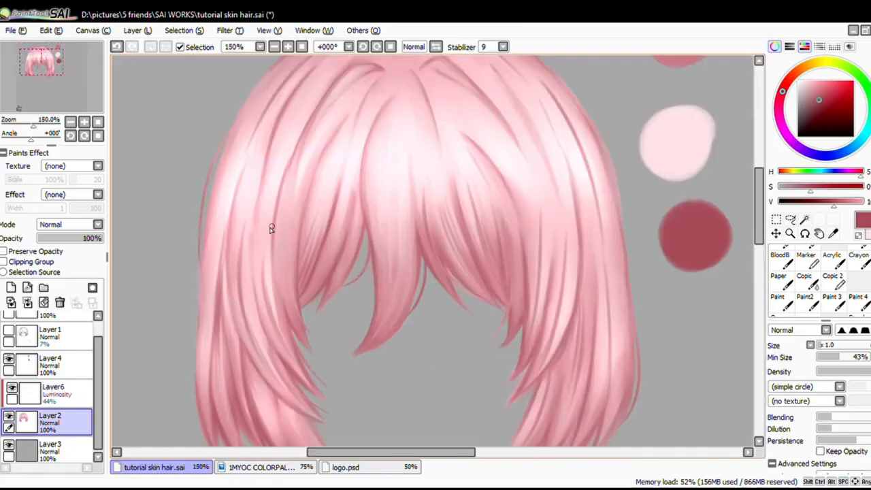
pyautogui.scroll(-2, 441, 176)
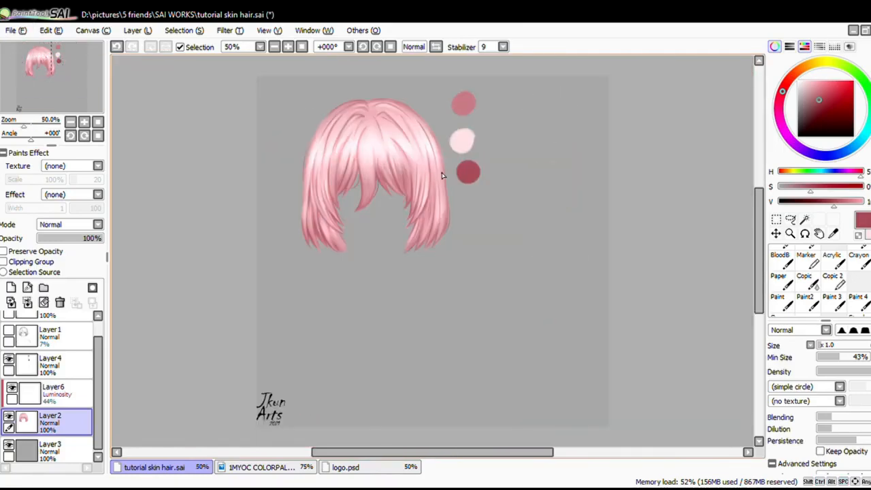
pyautogui.scroll(2, 376, 119)
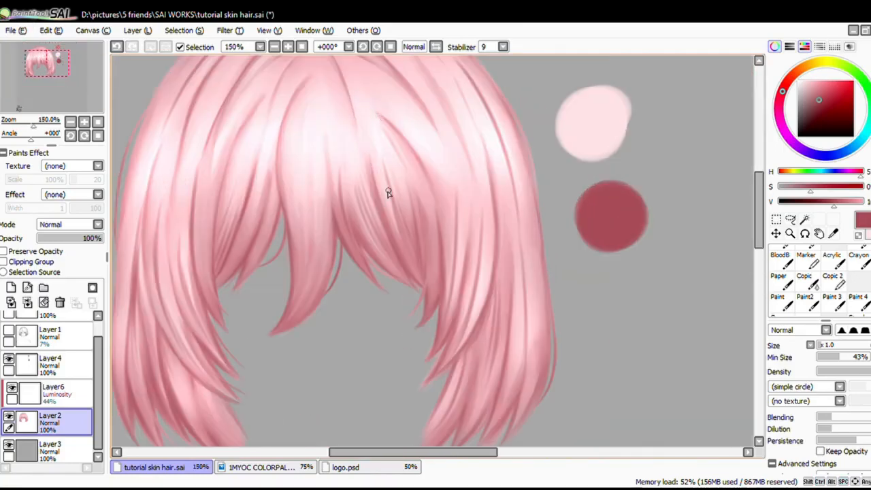
# Step: Blend the fine hairlines of the right side lock with the water colour brush at size 5.0
pyautogui.press('c')
pyautogui.moveTo(489, 240); pyautogui.dragTo(492, 271)
pyautogui.scroll(1, 474, 257)
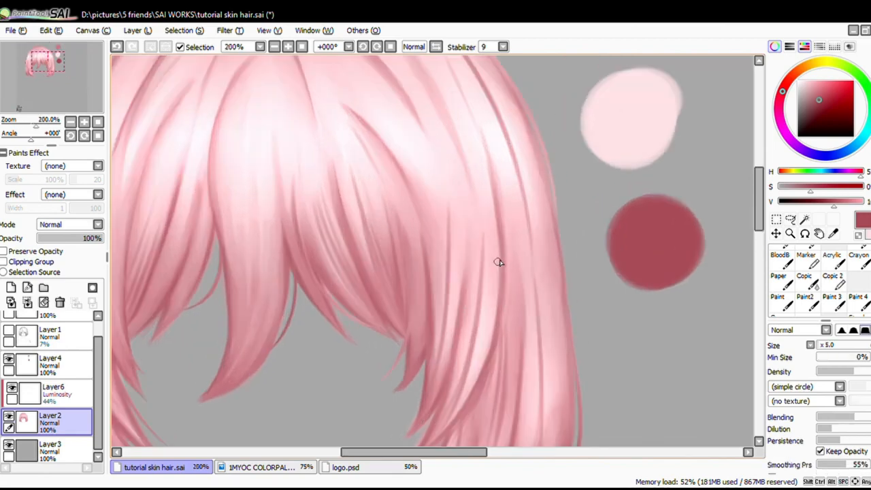
pyautogui.moveTo(518, 317); pyautogui.dragTo(517, 267)
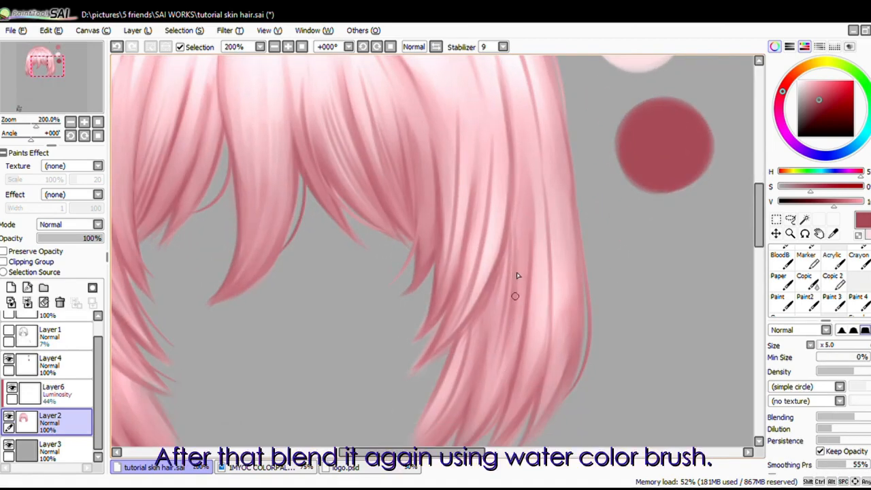
pyautogui.moveTo(551, 280); pyautogui.dragTo(553, 315)
pyautogui.moveTo(548, 211); pyautogui.dragTo(555, 344)
pyautogui.moveTo(551, 248); pyautogui.dragTo(569, 381)
# Step: Blend the fine hairlines around the crown, the upper left hair and the central bangs with the water colour brush
pyautogui.moveTo(136, 275); pyautogui.dragTo(357, 284)
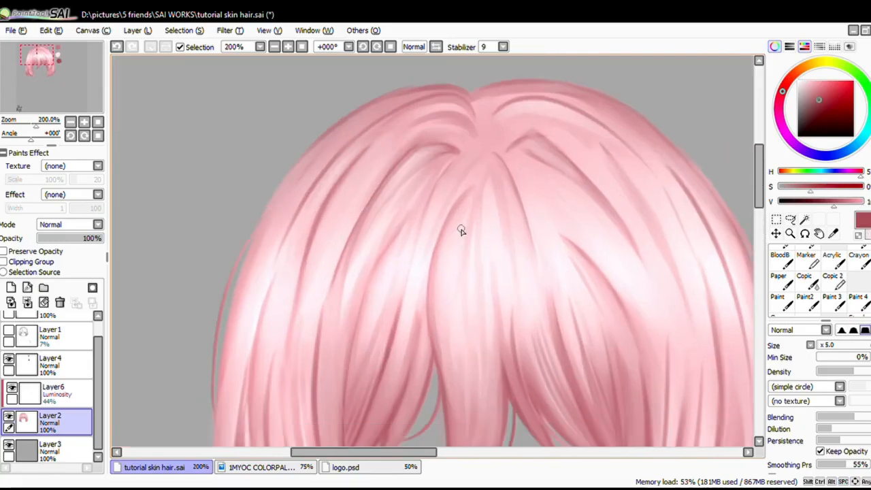
pyautogui.moveTo(479, 165)
pyautogui.mouseDown()
pyautogui.moveTo(435, 279)
pyautogui.moveTo(435, 306)
pyautogui.mouseUp()
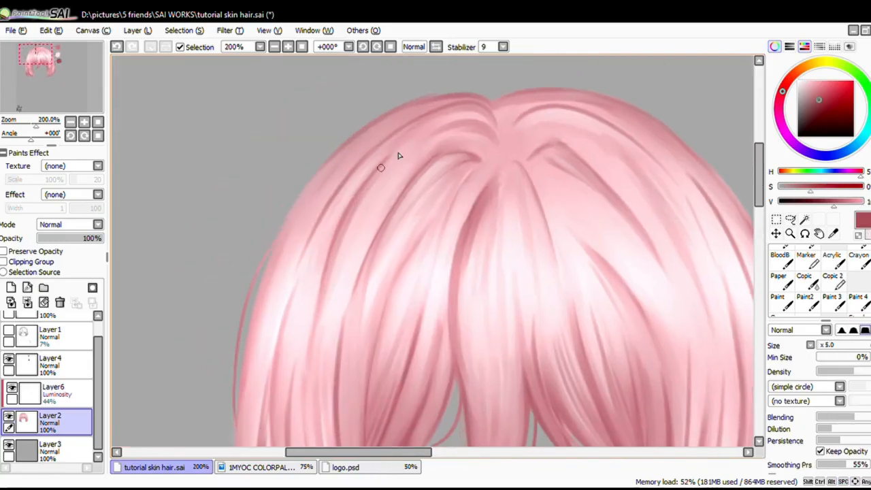
pyautogui.moveTo(381, 167); pyautogui.dragTo(310, 249)
pyautogui.moveTo(499, 116); pyautogui.dragTo(478, 136)
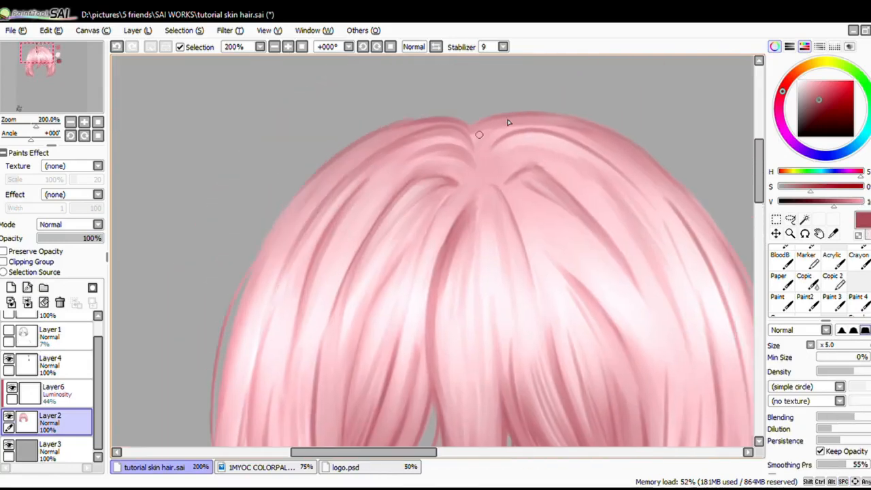
pyautogui.moveTo(553, 319); pyautogui.dragTo(476, 143)
pyautogui.moveTo(435, 251); pyautogui.dragTo(479, 244)
pyautogui.moveTo(473, 202); pyautogui.dragTo(504, 310)
pyautogui.moveTo(515, 200); pyautogui.dragTo(540, 292)
pyautogui.moveTo(299, 266); pyautogui.dragTo(353, 279)
pyautogui.moveTo(400, 164); pyautogui.dragTo(378, 235)
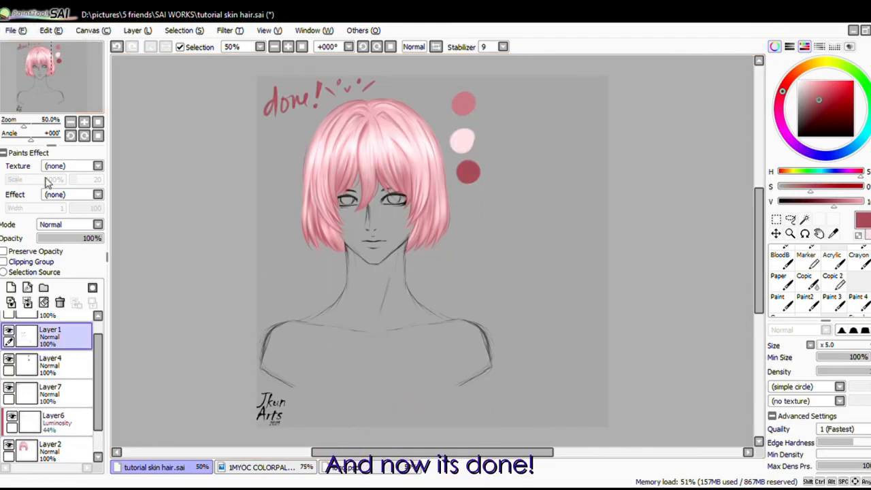
# Step: Lower the opacity of the Luminosity highlight layer, Layer6, to 34%
pyautogui.click(55, 418)
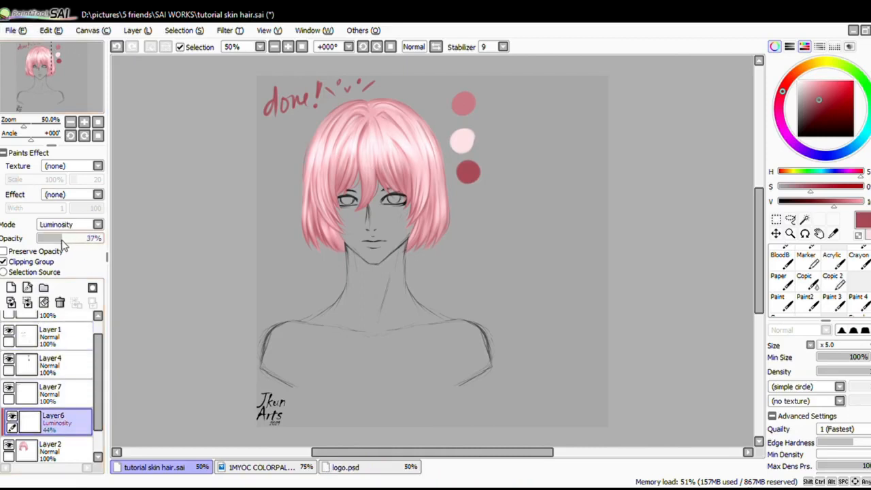
pyautogui.moveTo(61, 240); pyautogui.dragTo(60, 240)
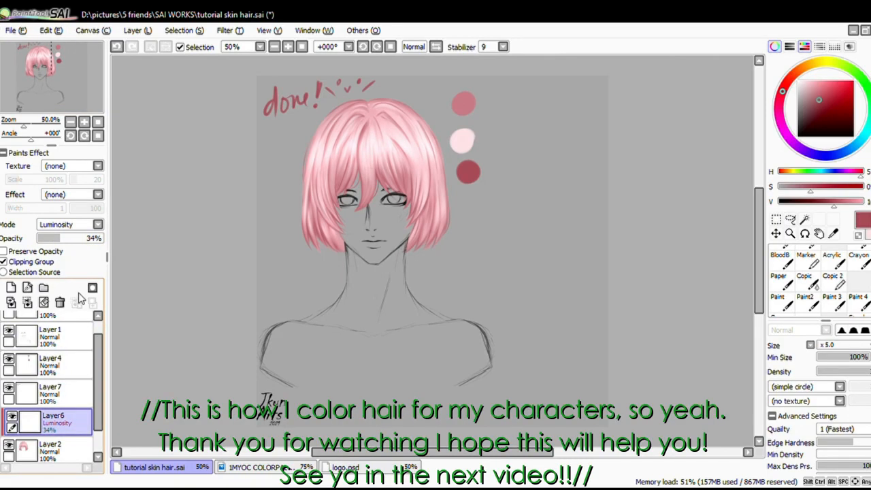